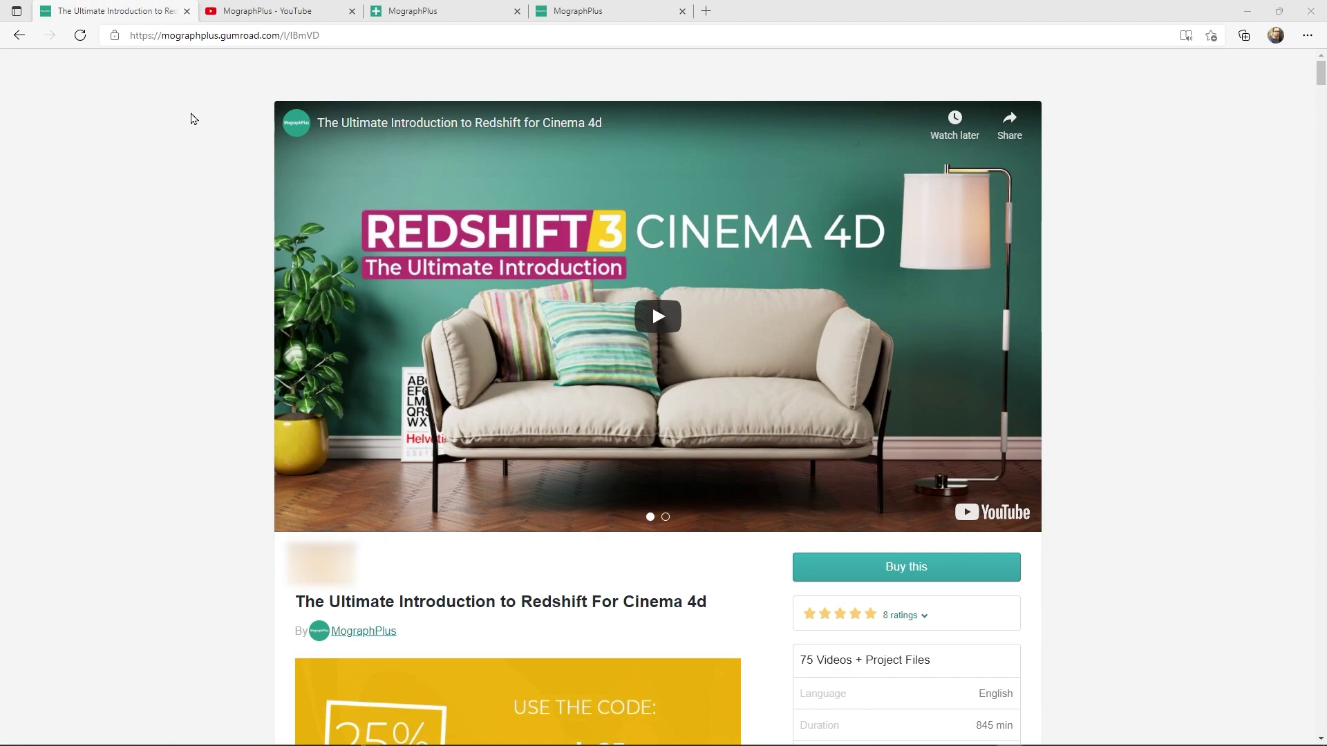
# Step: Switch to the MographPlus YouTube tab and scroll through the channel's Videos page
pyautogui.click(253, 12)
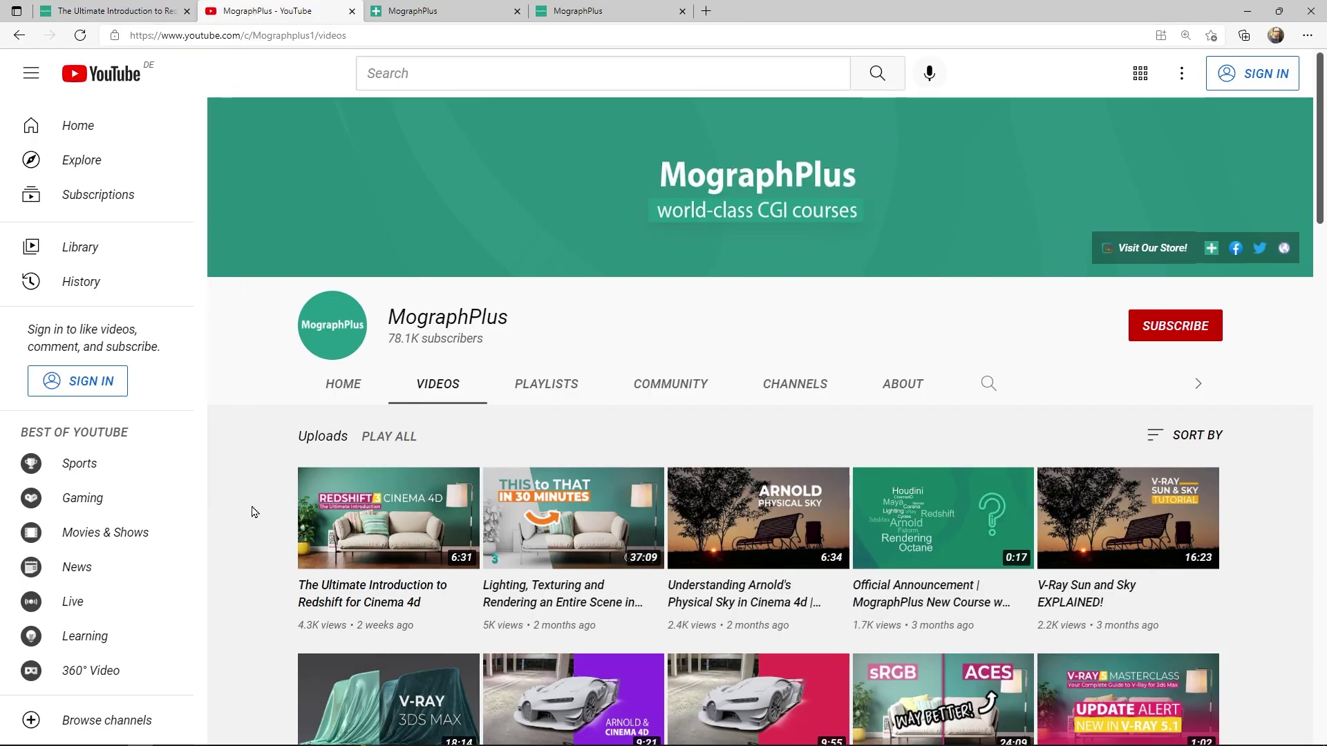
pyautogui.scroll(-6, 255, 511)
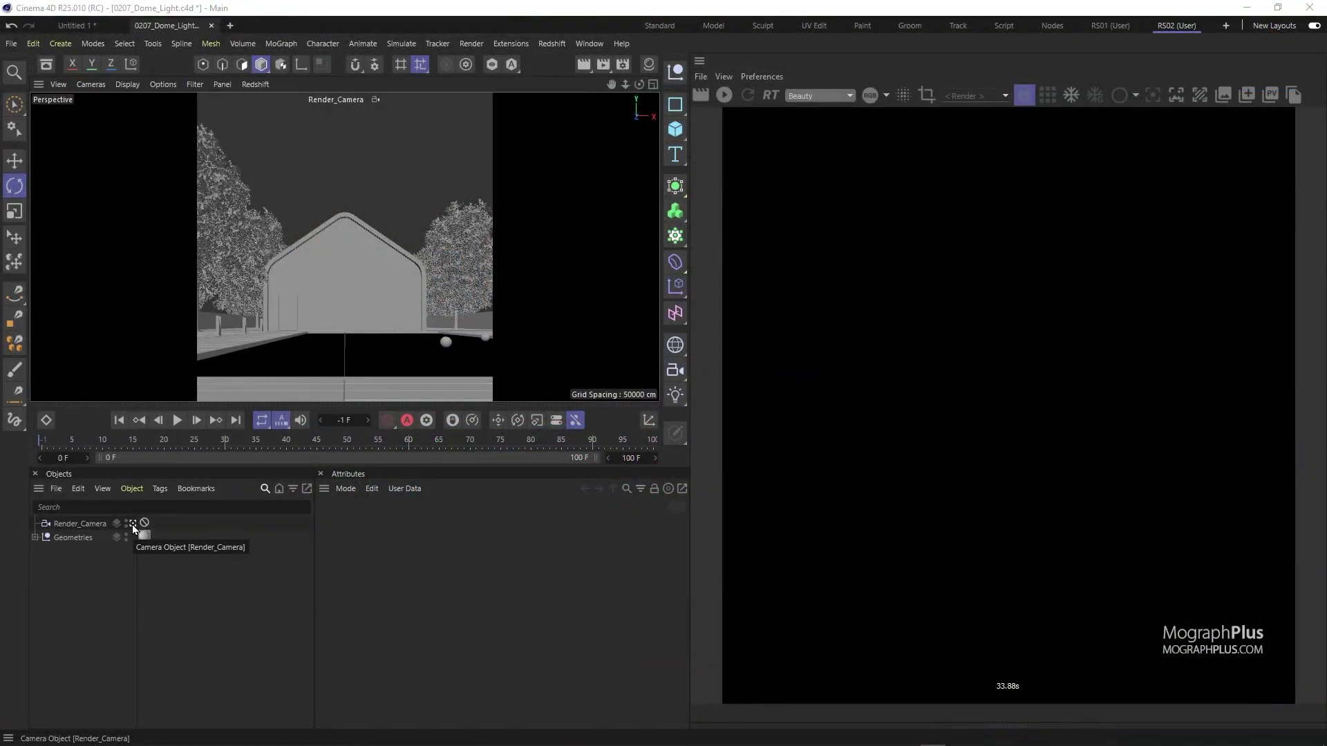
pyautogui.click(134, 530)
pyautogui.keyDown('alt'); pyautogui.moveTo(201, 343); pyautogui.dragTo(497, 239); pyautogui.keyUp('alt')
pyautogui.keyDown('alt'); pyautogui.moveTo(259, 212); pyautogui.dragTo(284, 305); pyautogui.keyUp('alt')
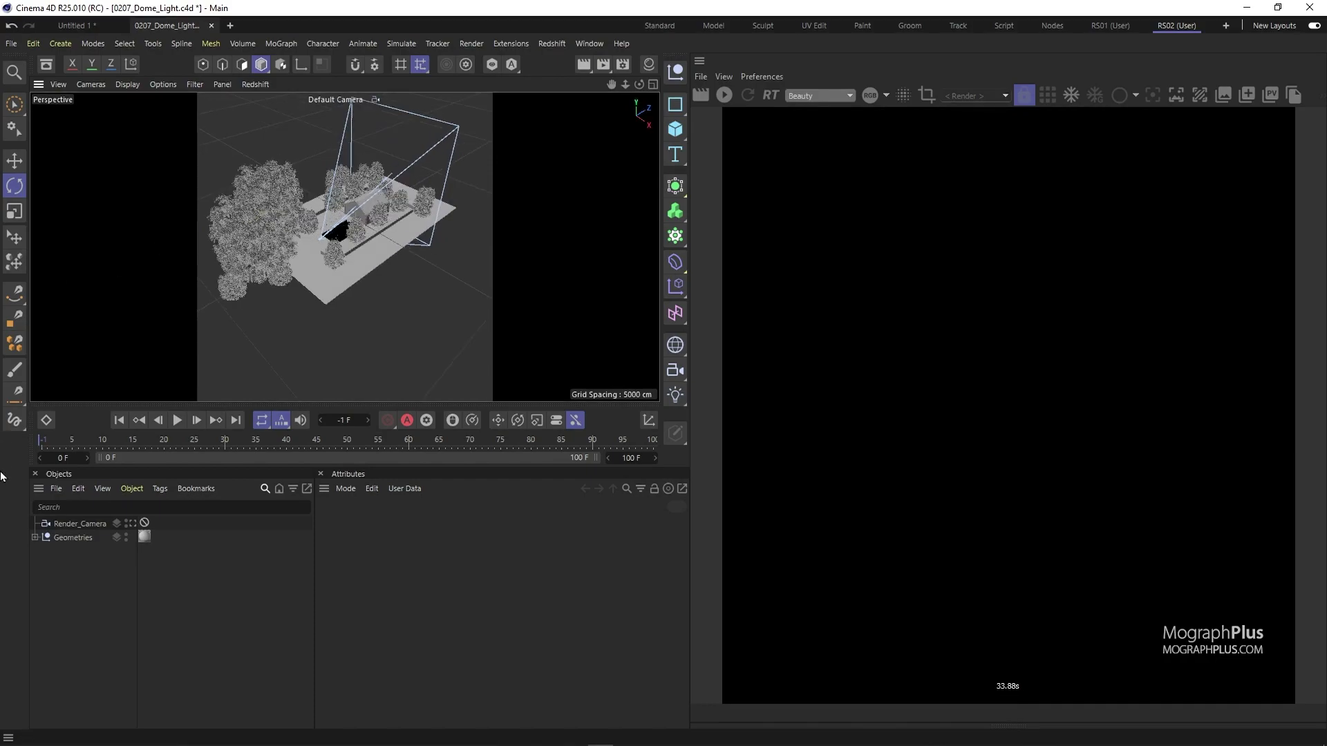
pyautogui.click(131, 523)
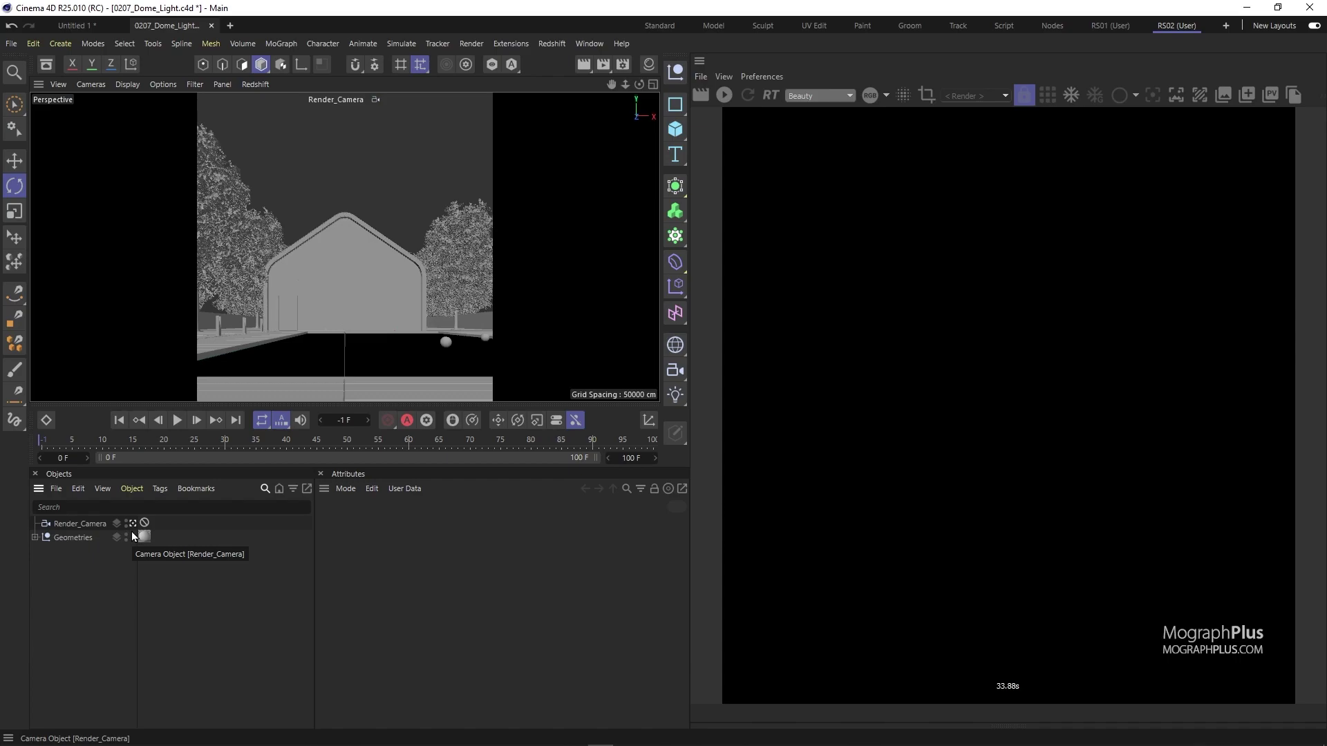
# Step: Start the Redshift IPR render and confirm Default Light is off in Render Settings
pyautogui.click(726, 96)
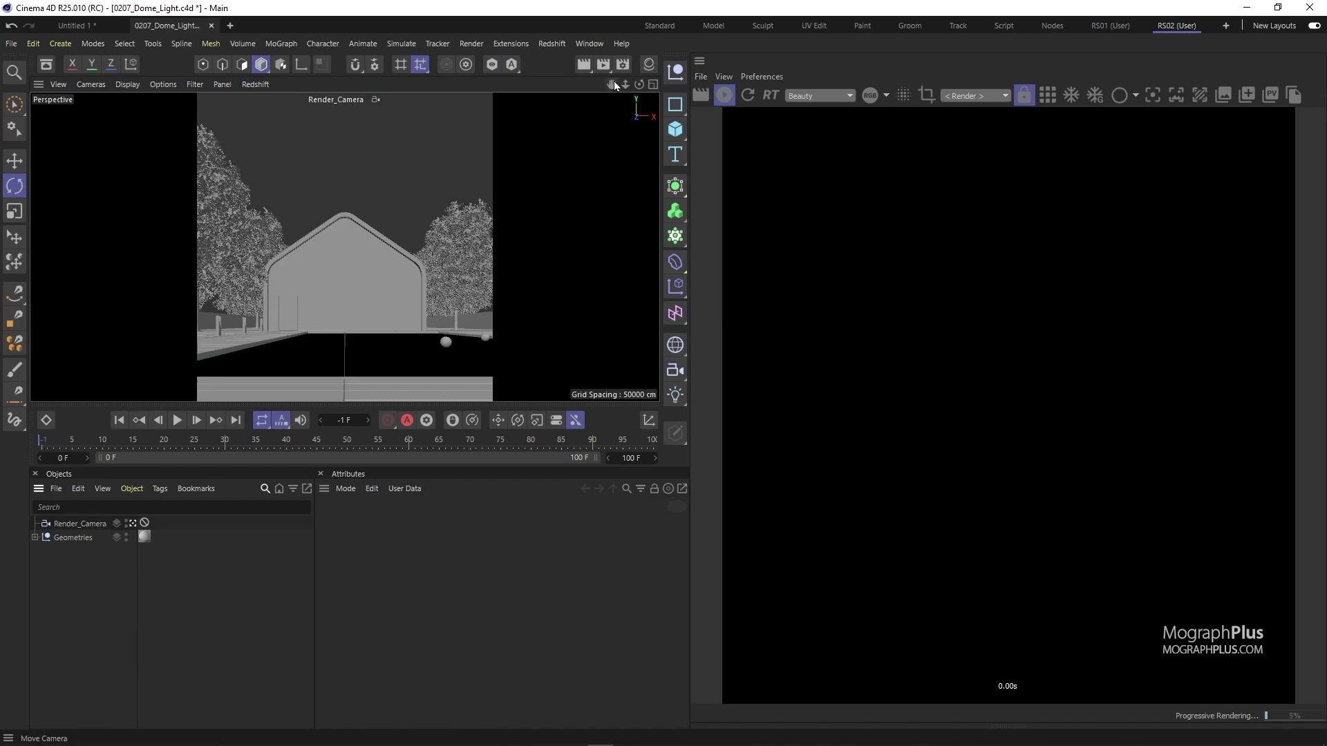
pyautogui.click(624, 65)
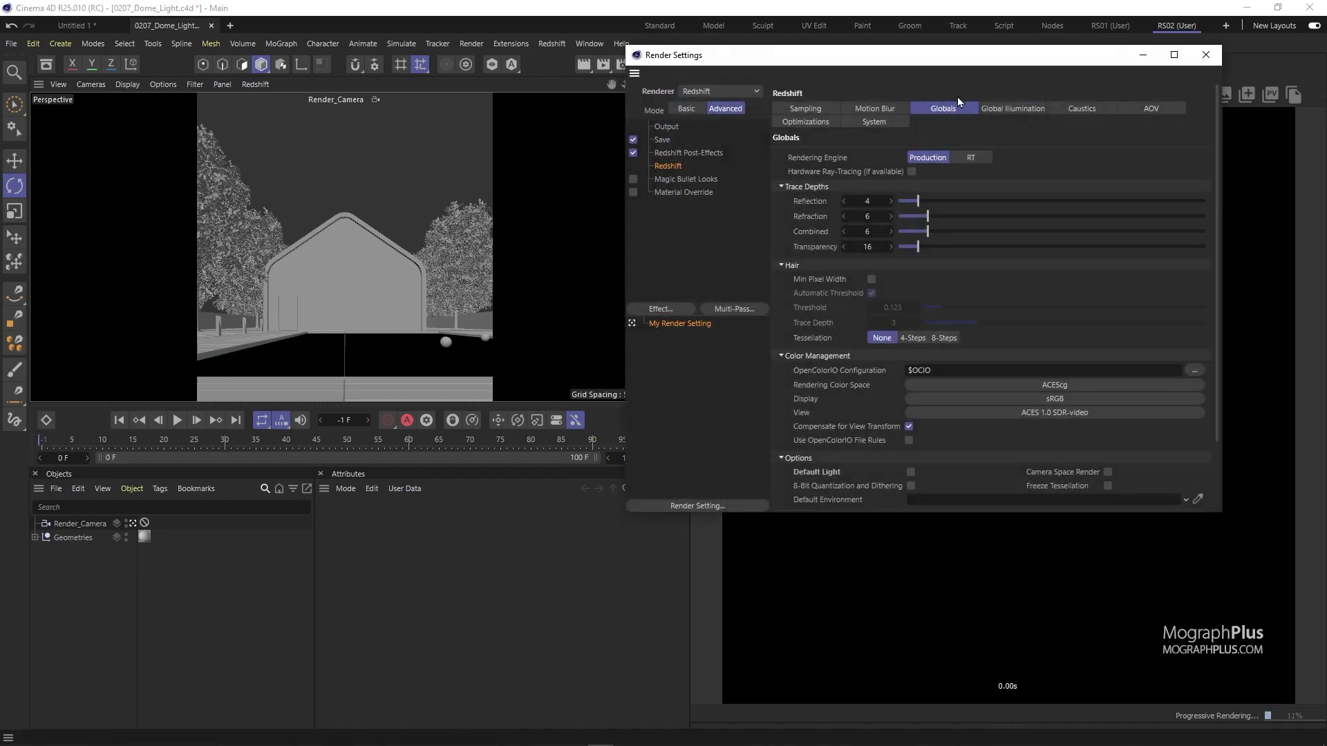
pyautogui.scroll(-2, 843, 412)
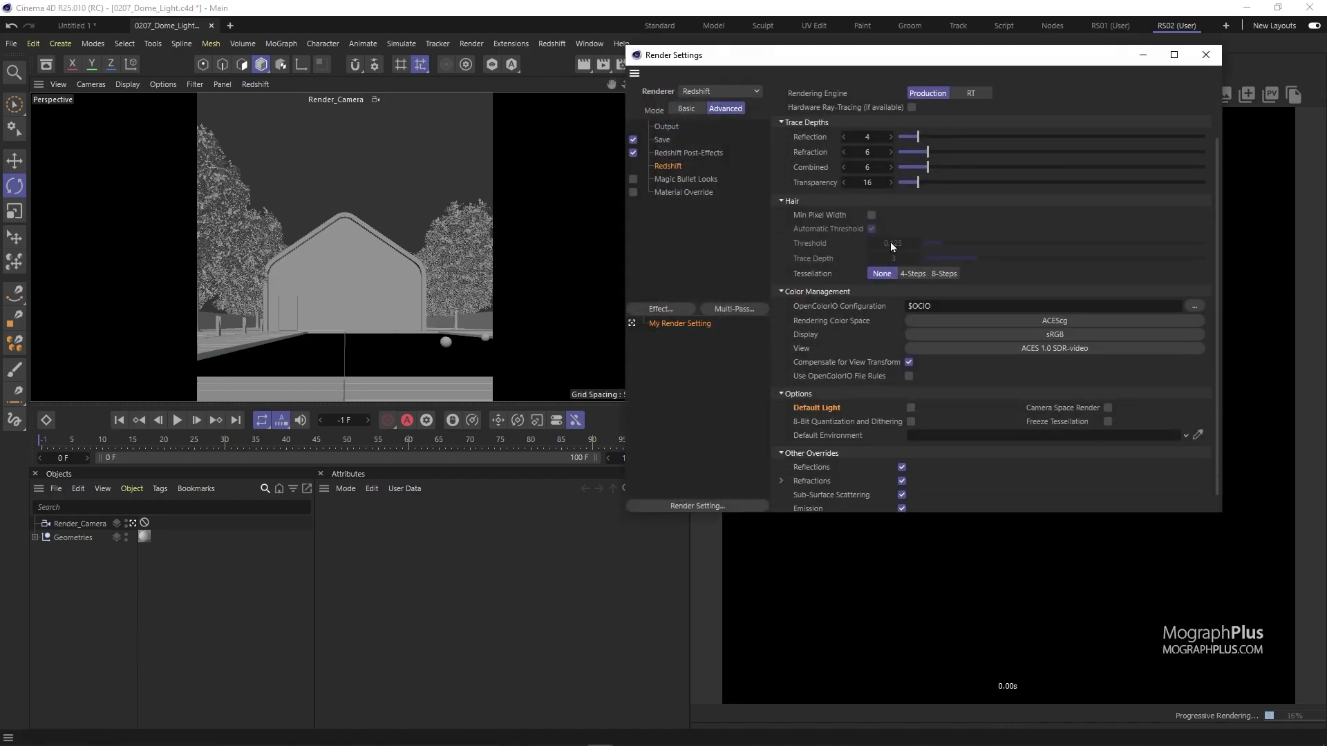
pyautogui.moveTo(947, 63); pyautogui.dragTo(409, 145)
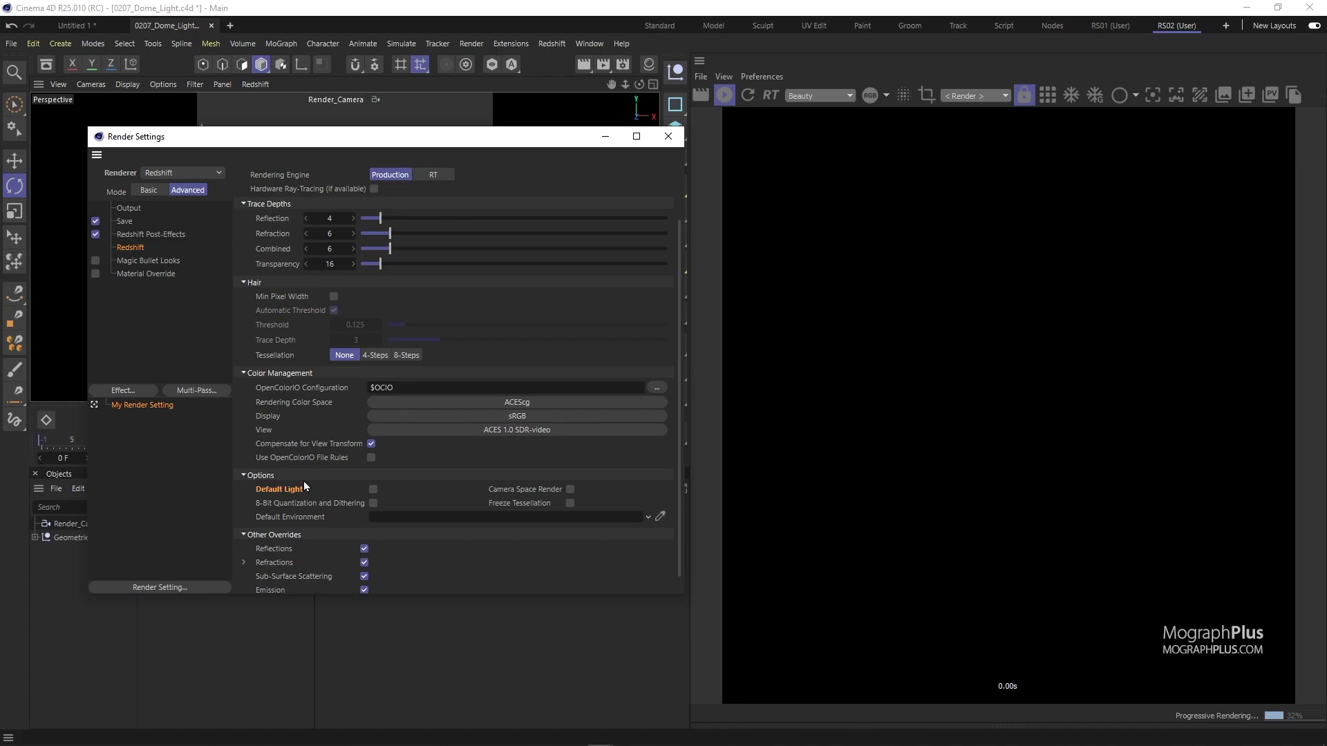
pyautogui.click(675, 128)
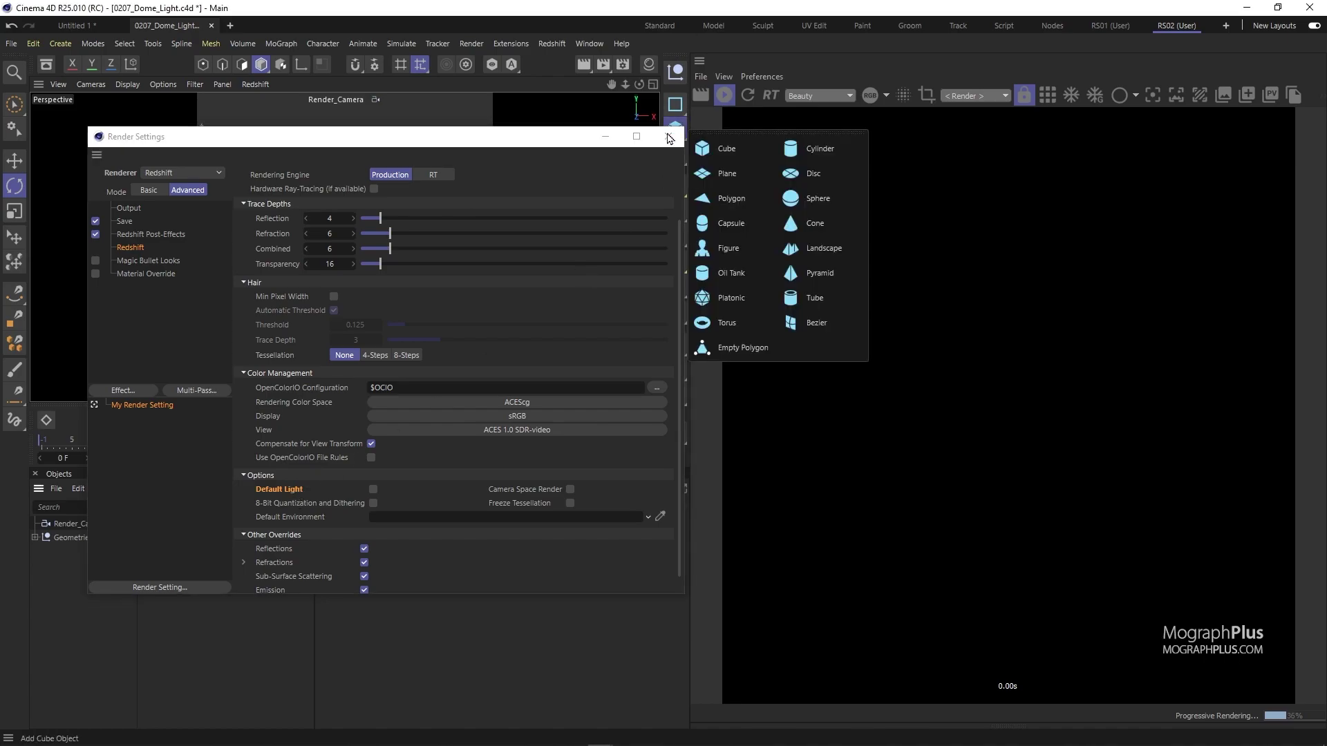
pyautogui.click(668, 136)
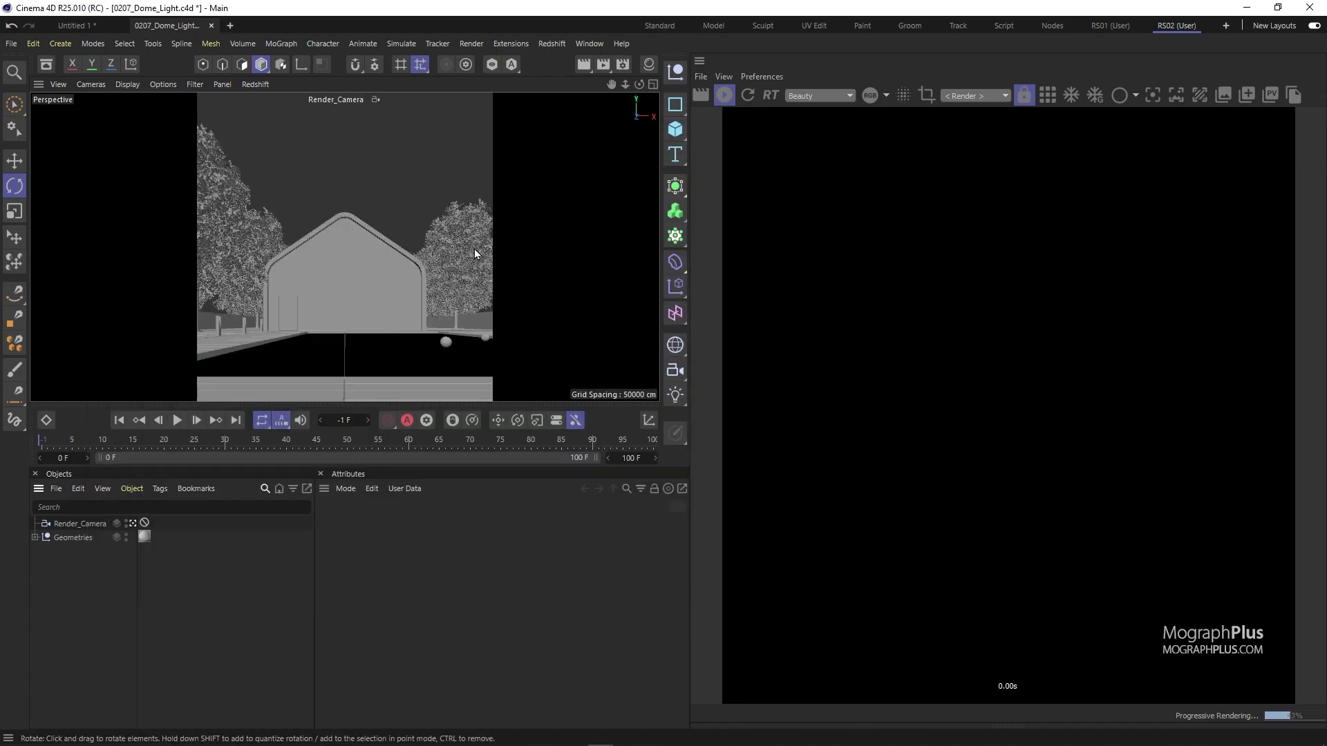
# Step: Add an RS Dome Light from the Redshift Lights menu and set its Exposure (EV) to 1
pyautogui.click(545, 44)
pyautogui.moveTo(575, 82)
pyautogui.click(699, 146)
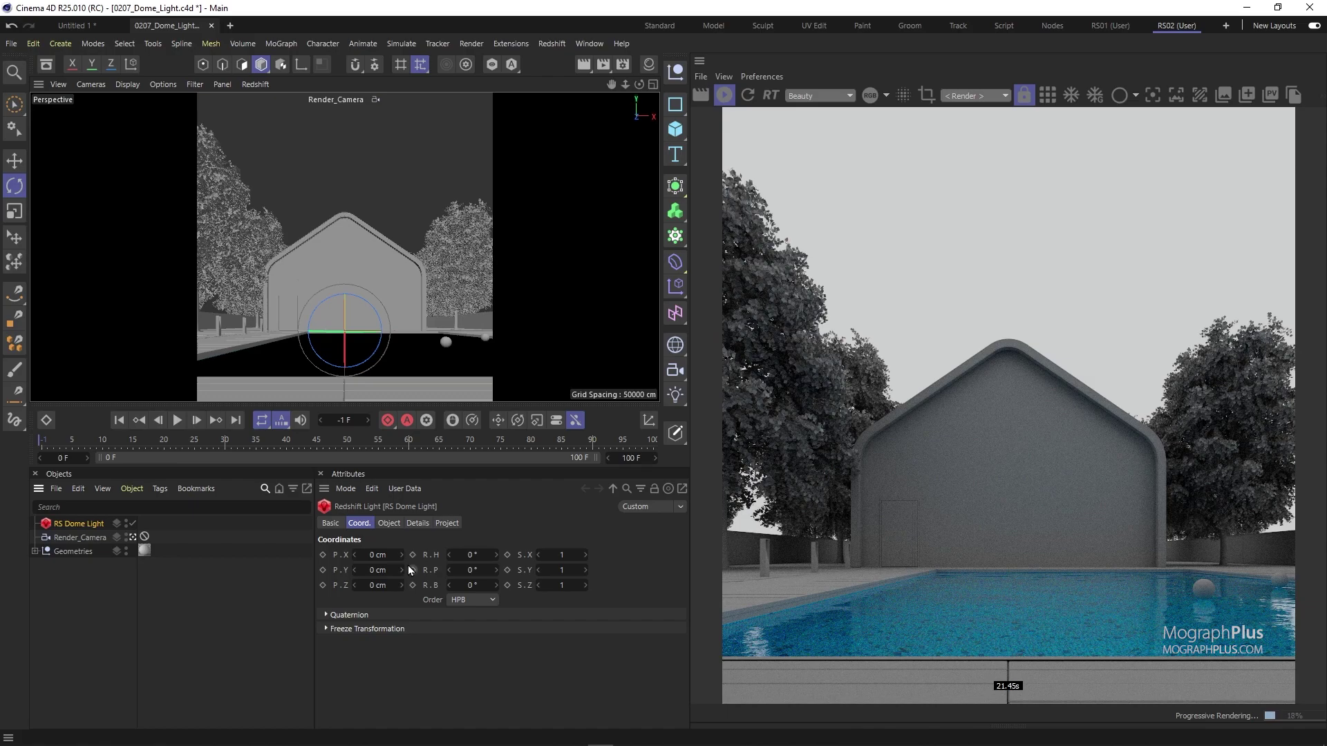
pyautogui.click(387, 523)
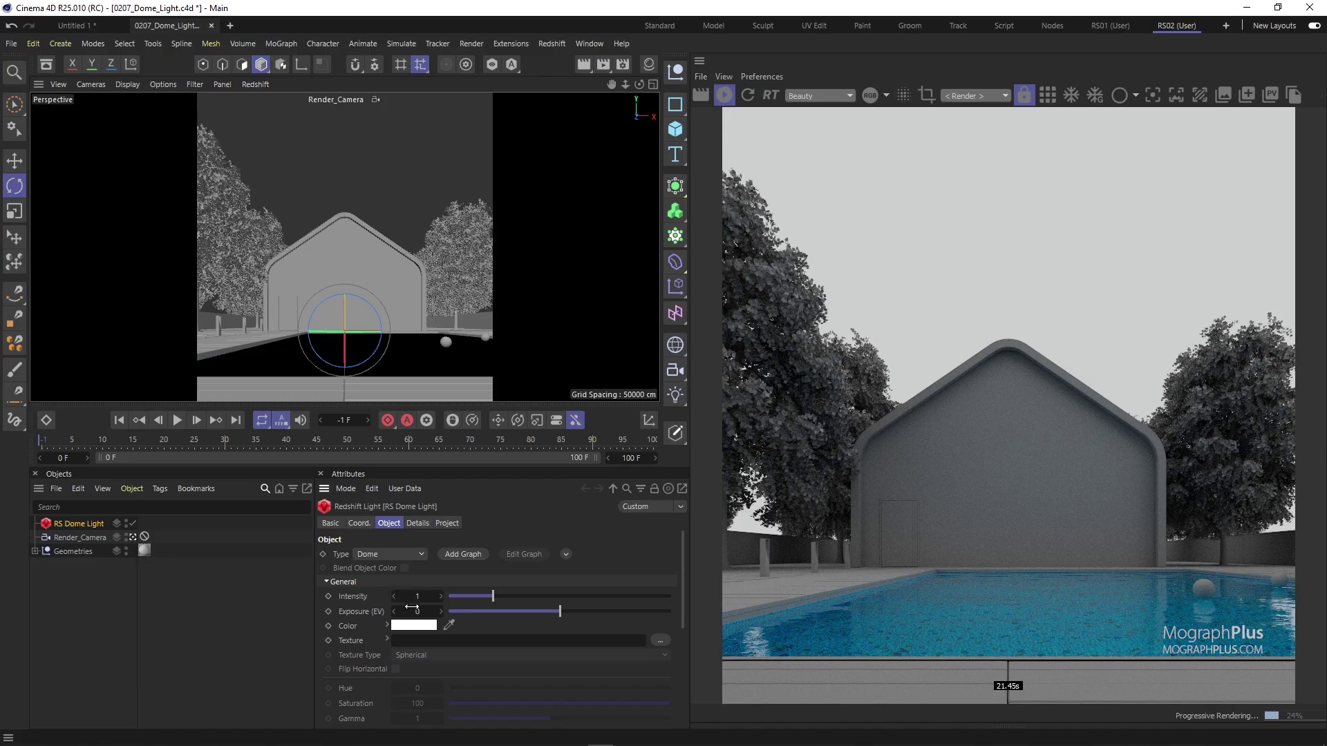
pyautogui.moveTo(419, 614)
pyautogui.mouseDown()
pyautogui.moveTo(484, 614)
pyautogui.moveTo(444, 617)
pyautogui.mouseUp()
pyautogui.write('1')
pyautogui.press('Return')
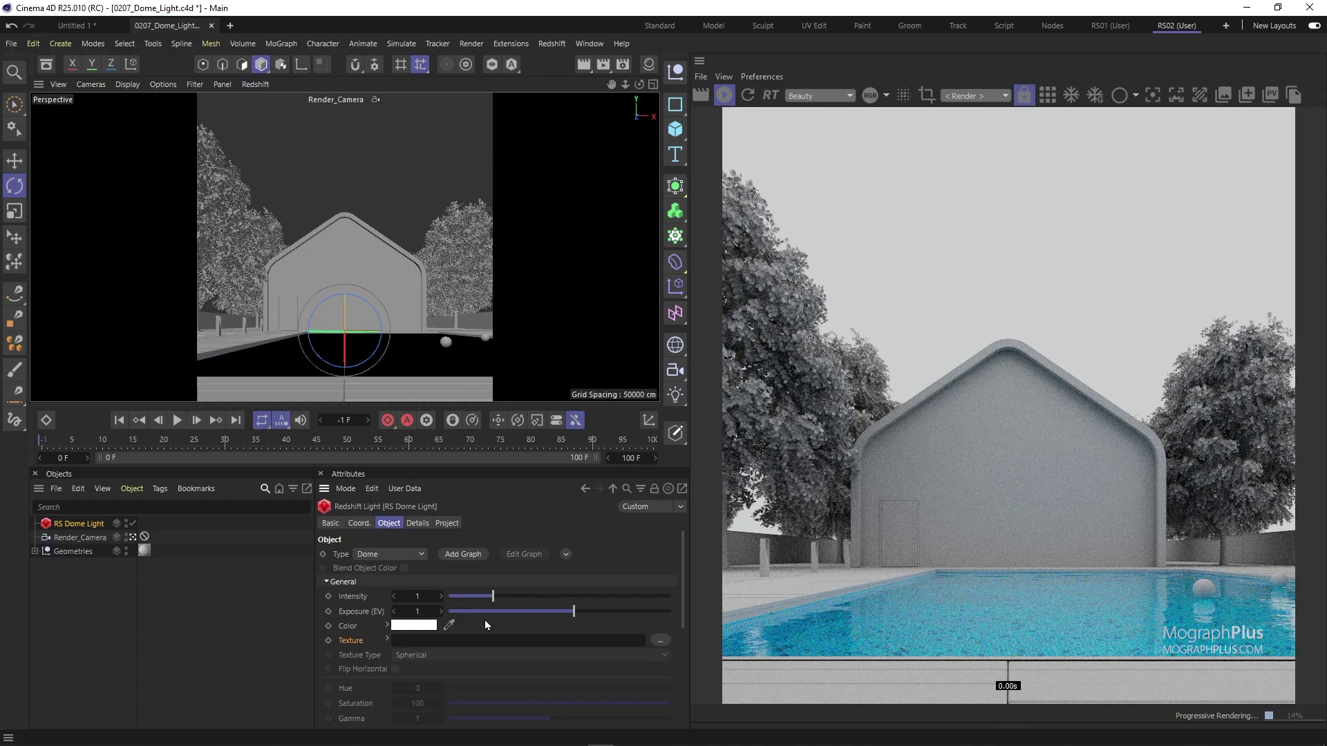
# Step: Load dry_field_4k.hdr from the HDRIs folder as the dome light's texture
pyautogui.click(657, 642)
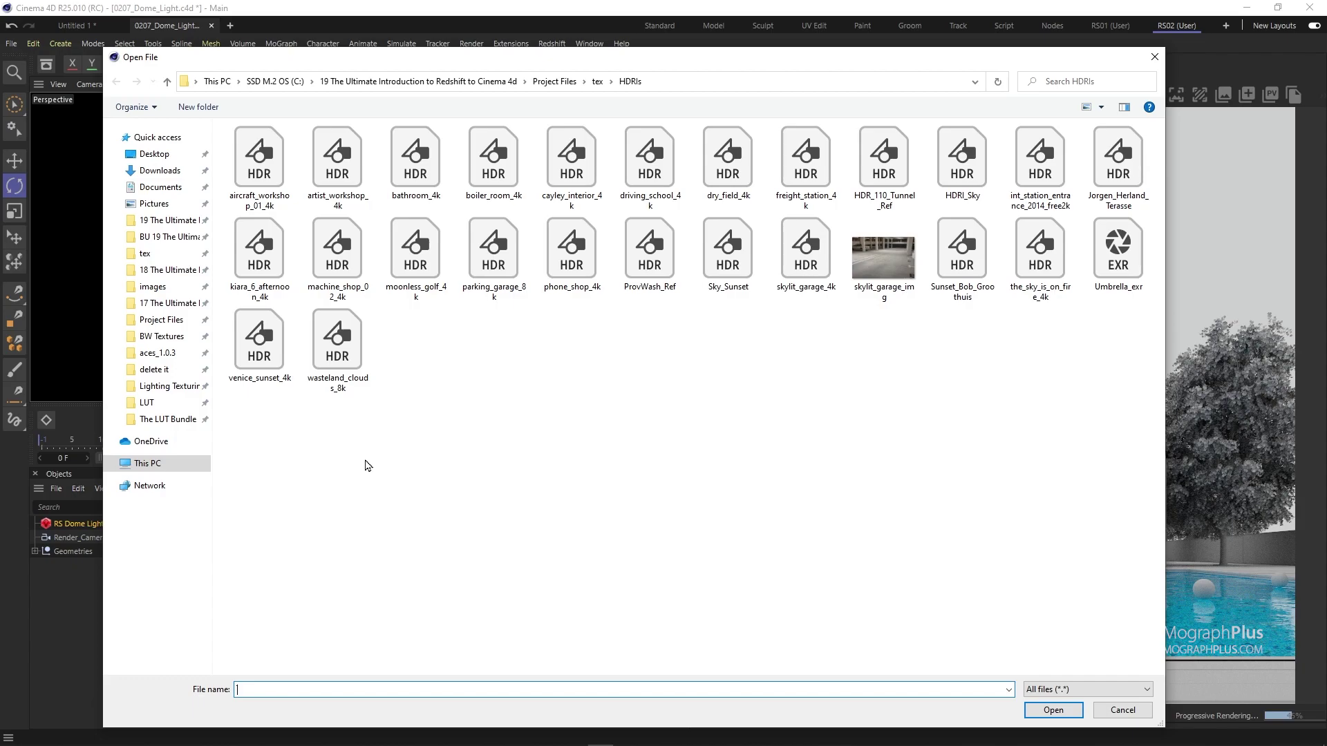
pyautogui.click(746, 177)
pyautogui.doubleClick(745, 177)
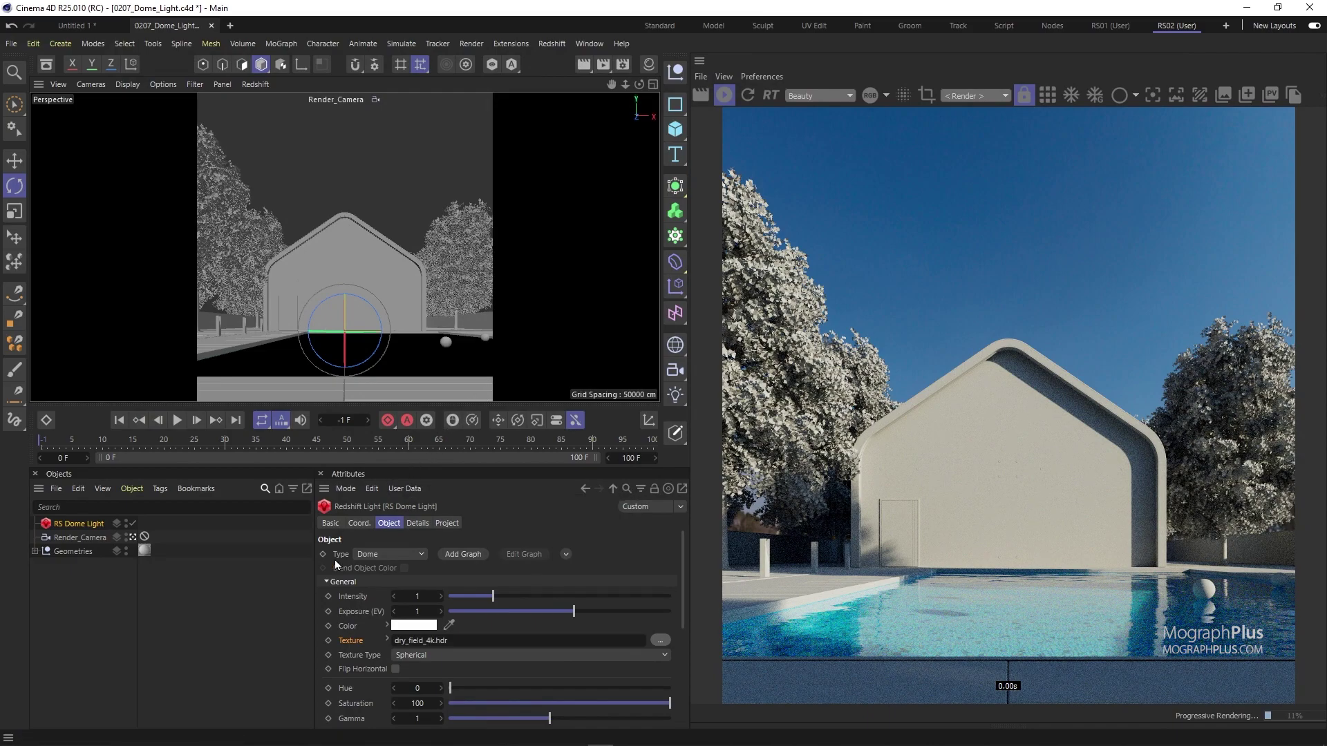
# Step: Set the dome texture's colour space to file-io scene-linear Rec.709-sRGB
pyautogui.click(387, 640)
pyautogui.click(508, 641)
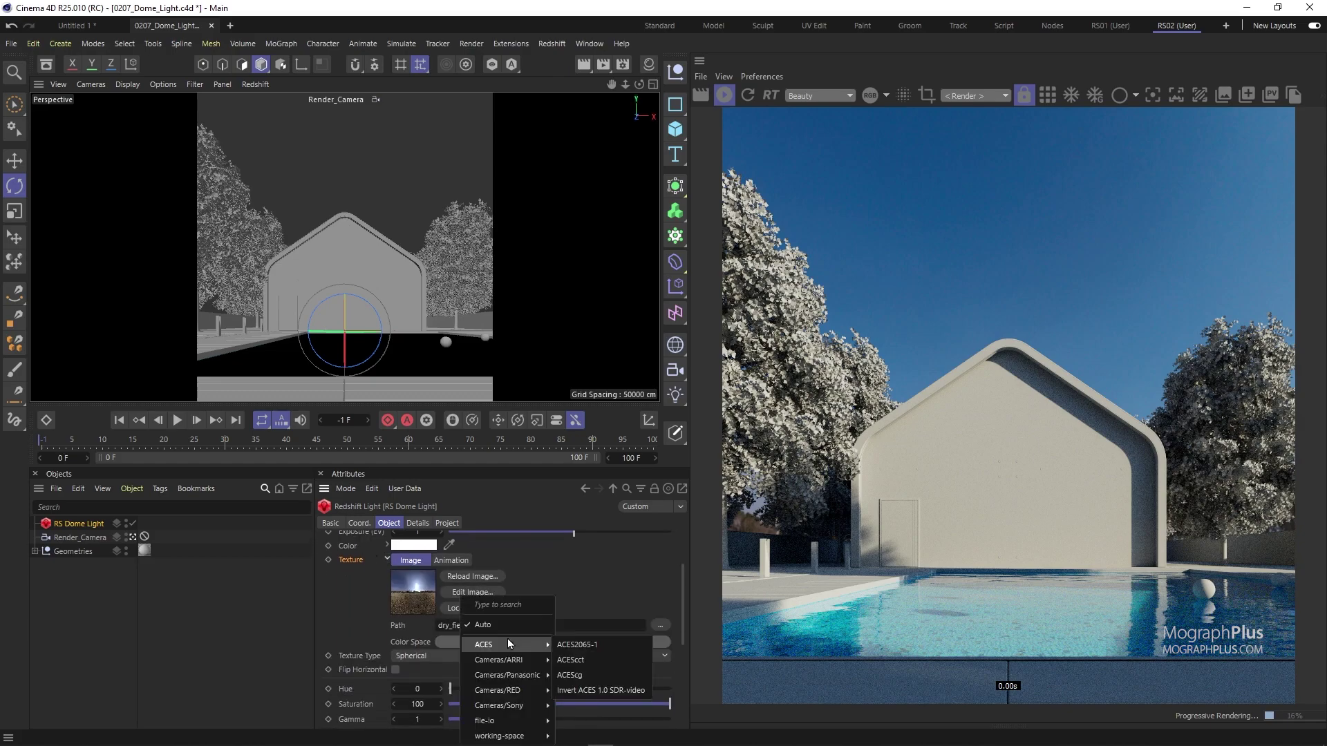
pyautogui.moveTo(517, 721)
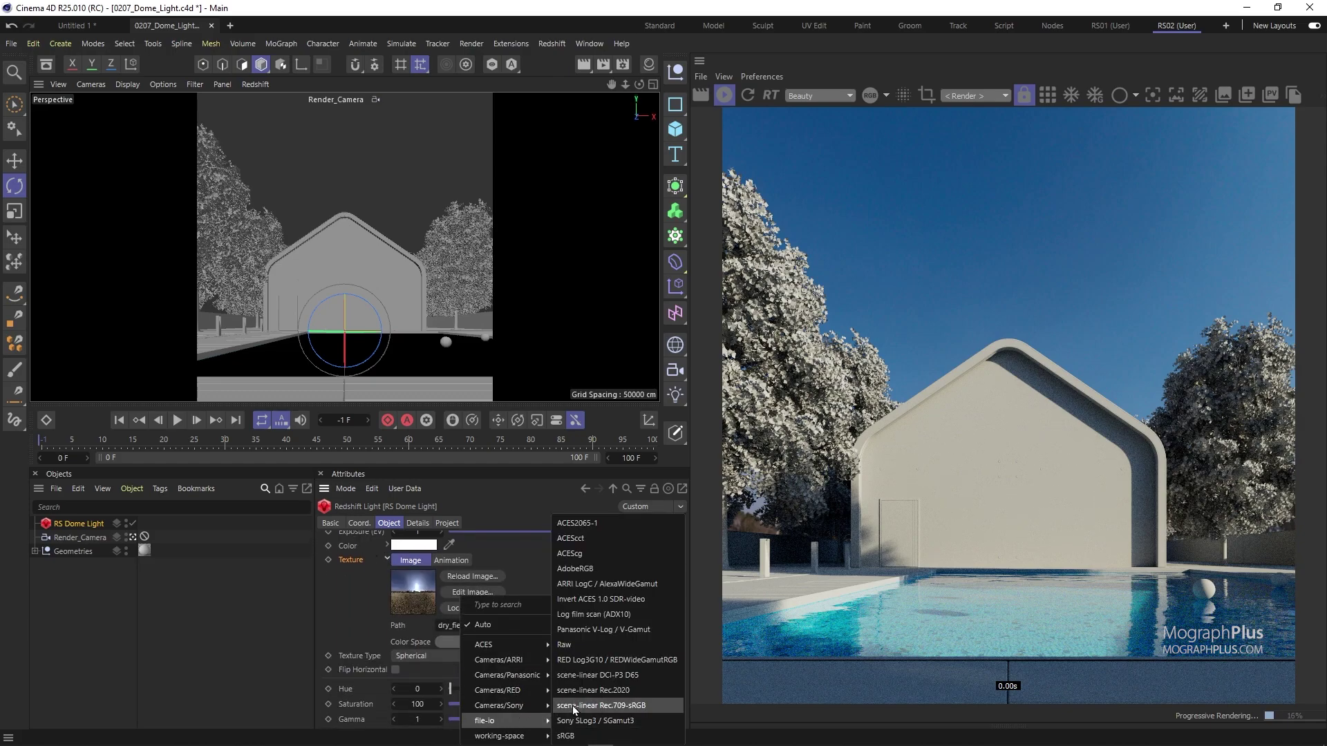
pyautogui.click(649, 707)
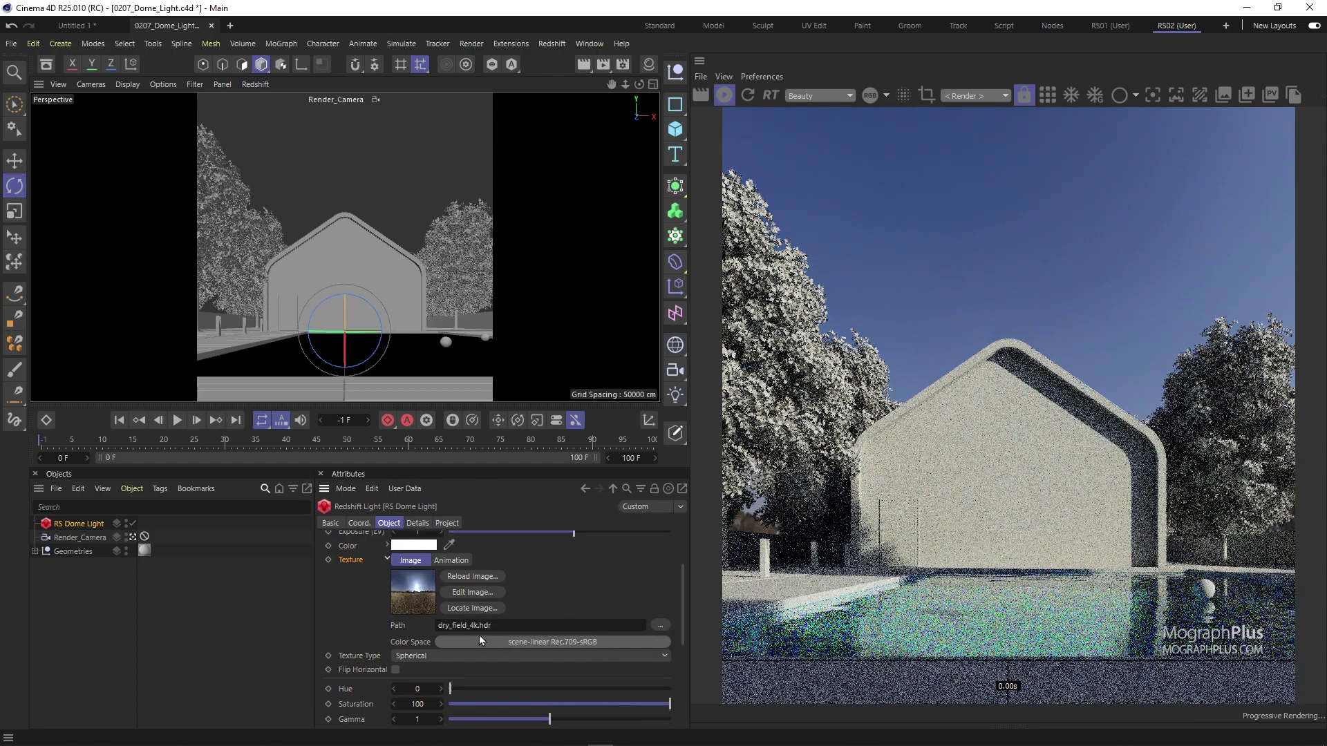
pyautogui.click(387, 559)
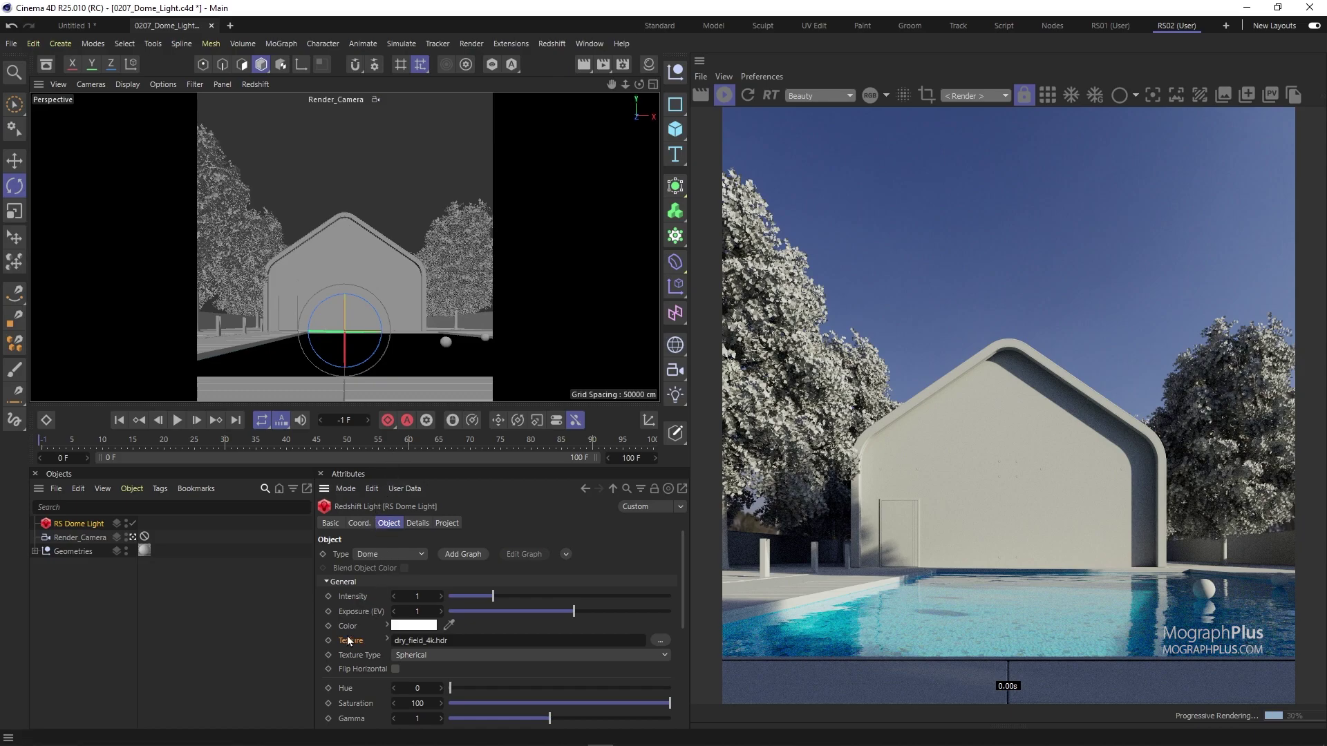
# Step: Spin the dome light's heading with the rotate gizmo, settling at about 293.6°
pyautogui.scroll(-1, 350, 636)
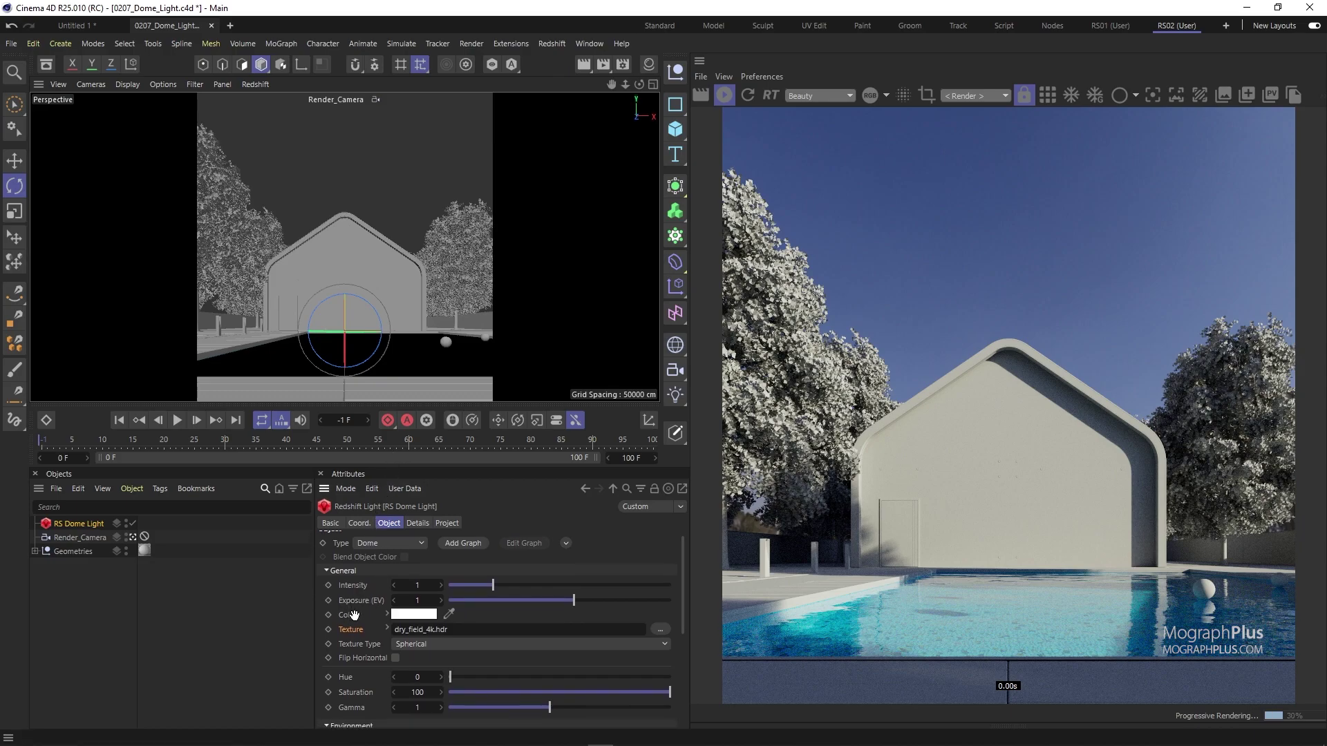
pyautogui.scroll(1, 356, 622)
pyautogui.scroll(-2, 357, 625)
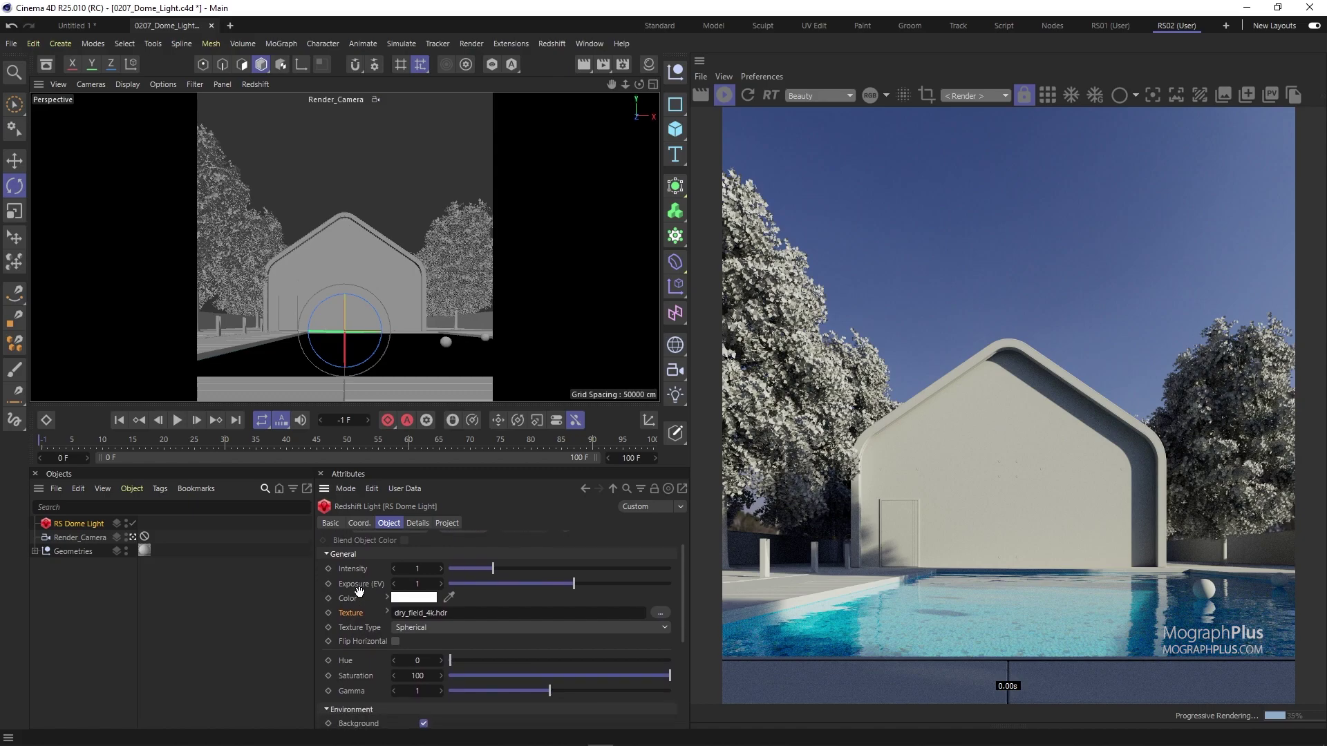
pyautogui.click(361, 524)
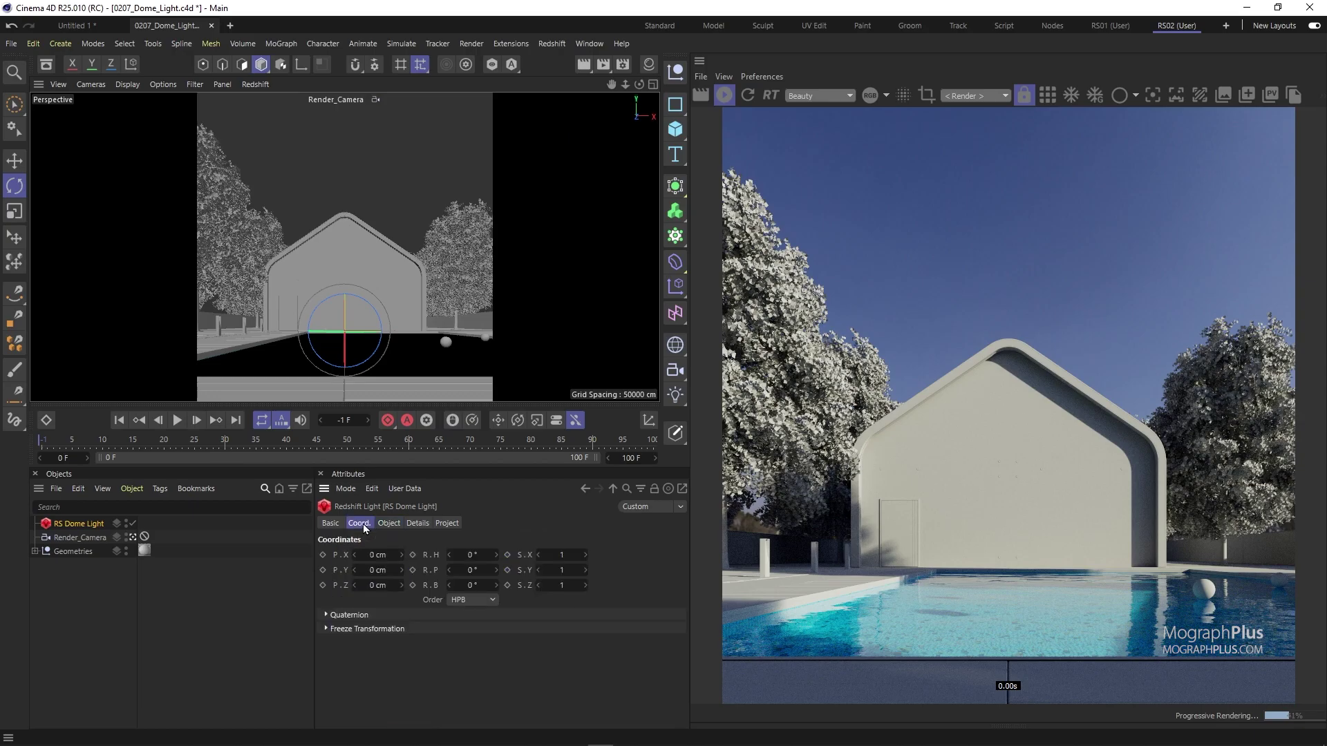
pyautogui.moveTo(327, 332); pyautogui.dragTo(416, 332)
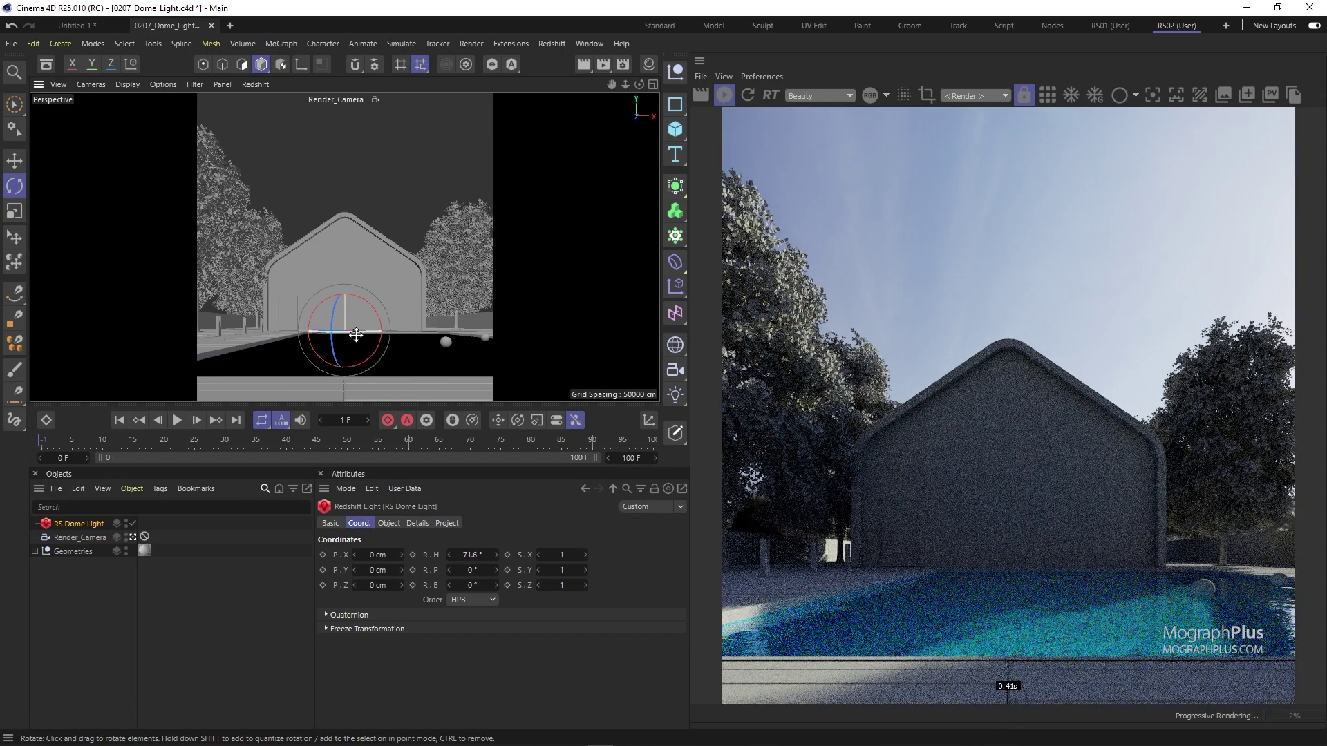
pyautogui.moveTo(356, 335); pyautogui.dragTo(583, 326)
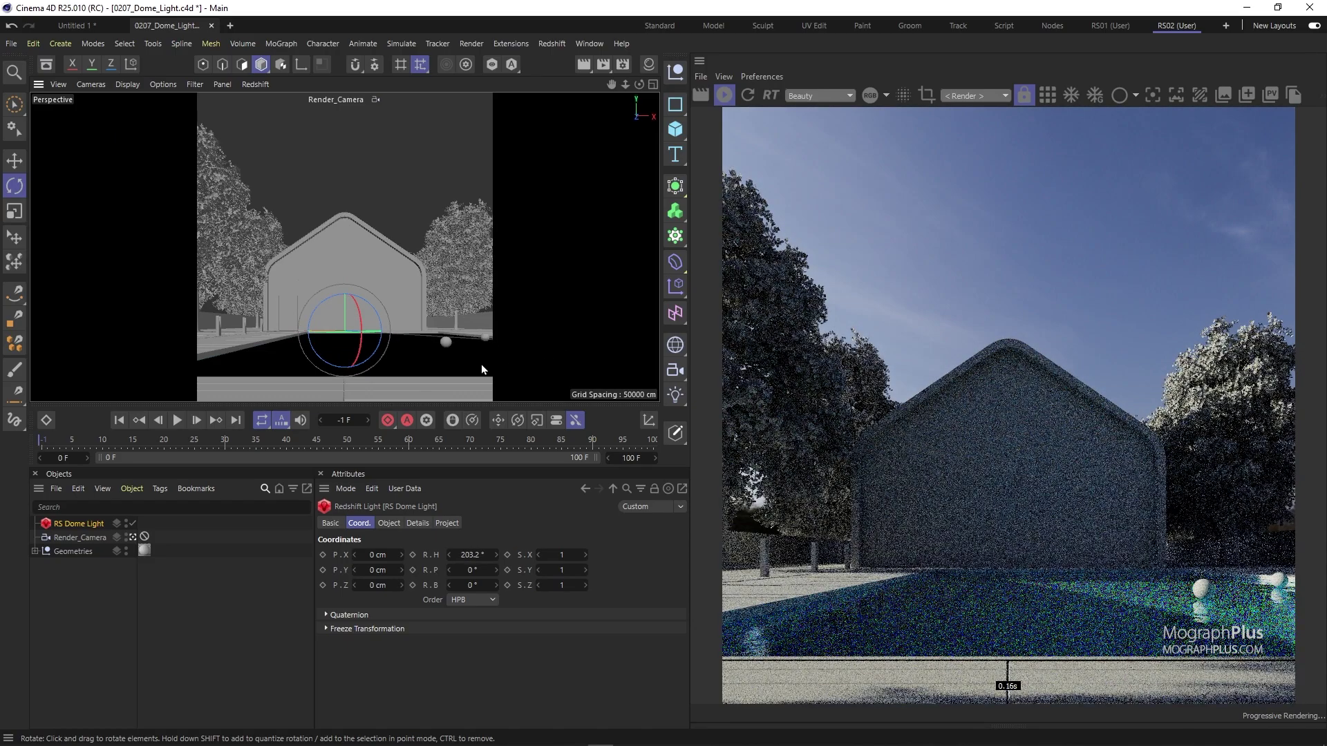
pyautogui.moveTo(358, 340); pyautogui.dragTo(428, 332)
pyautogui.hotkey('ctrl', 'z')
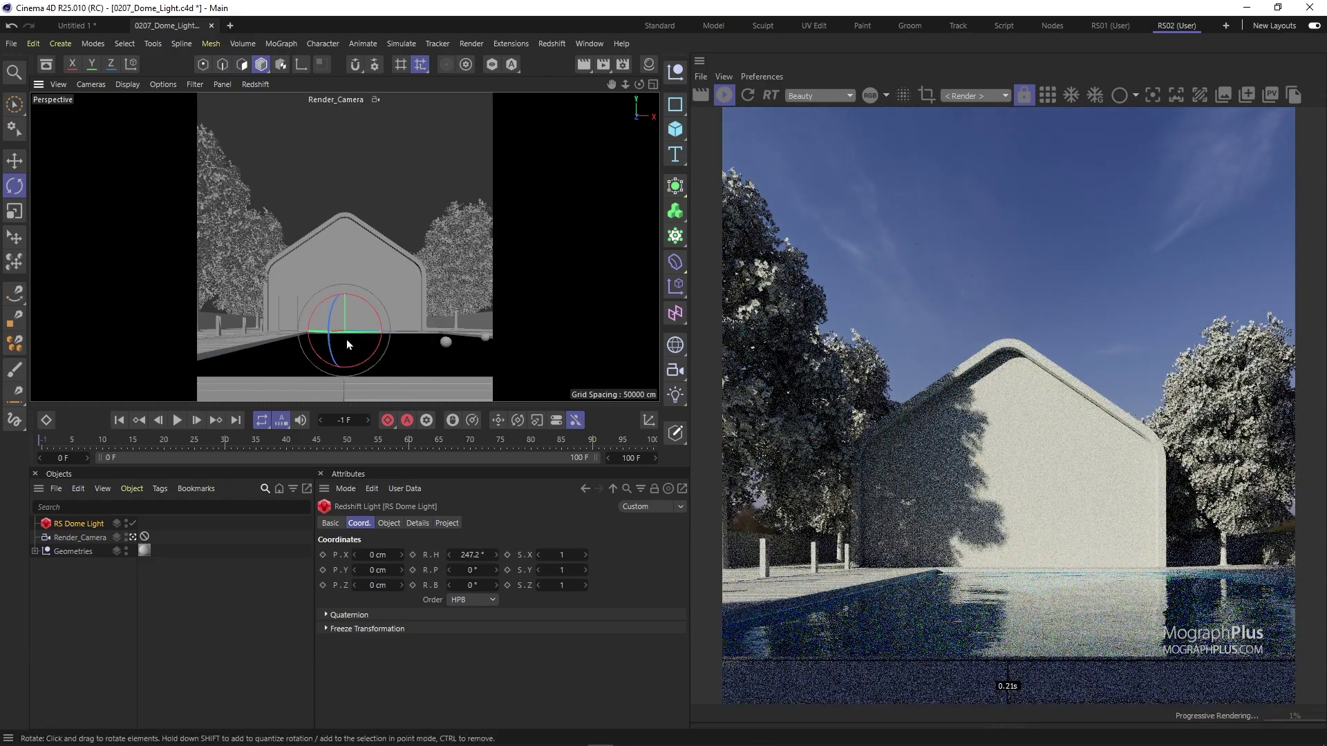
pyautogui.hotkey('ctrl', 'z')
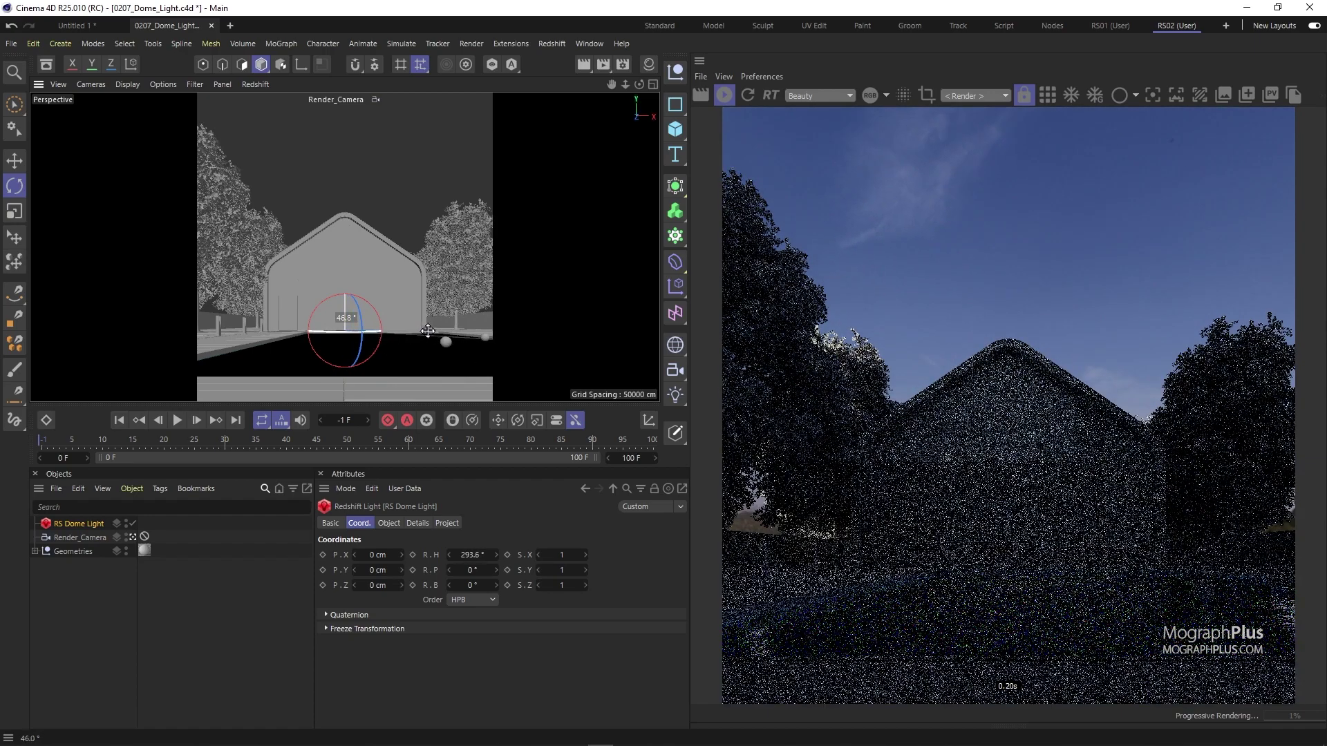
# Step: Mirror the HDRI sky horizontally and set the dome light's heading rotation to 10°
pyautogui.click(389, 523)
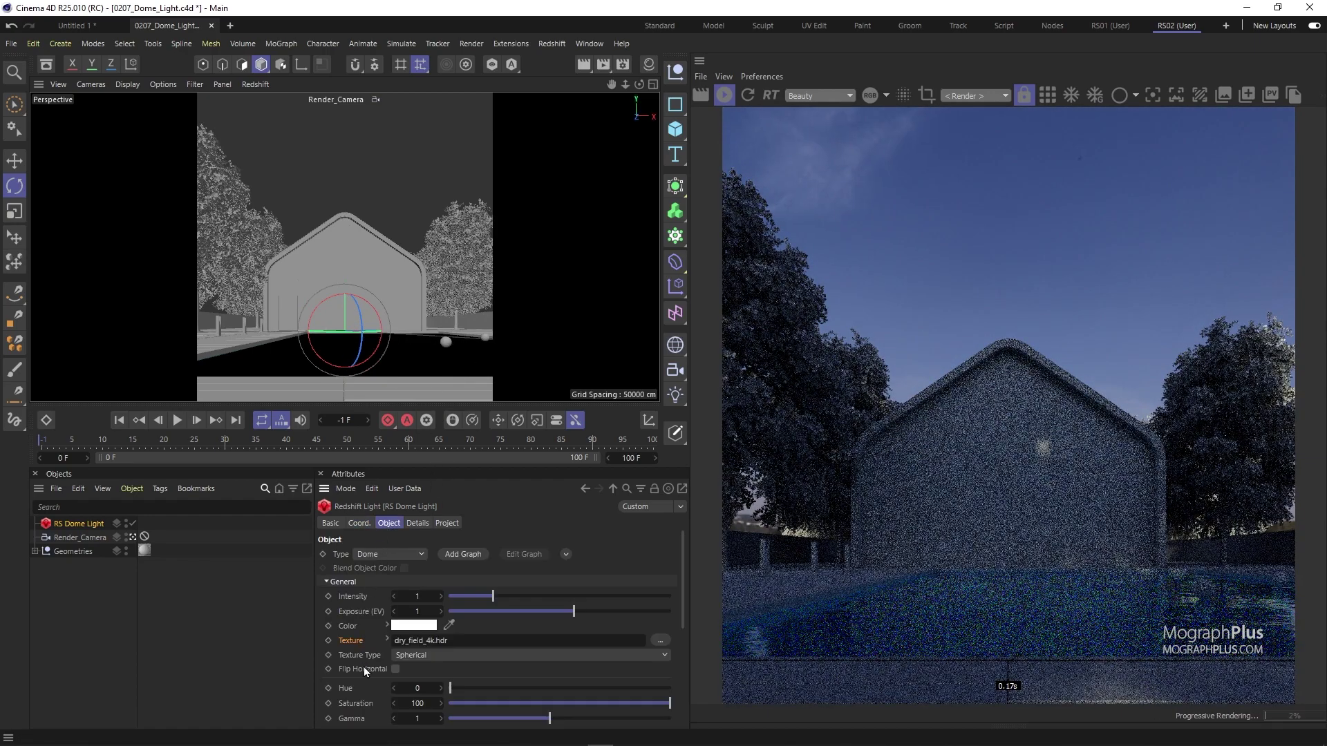
pyautogui.click(395, 669)
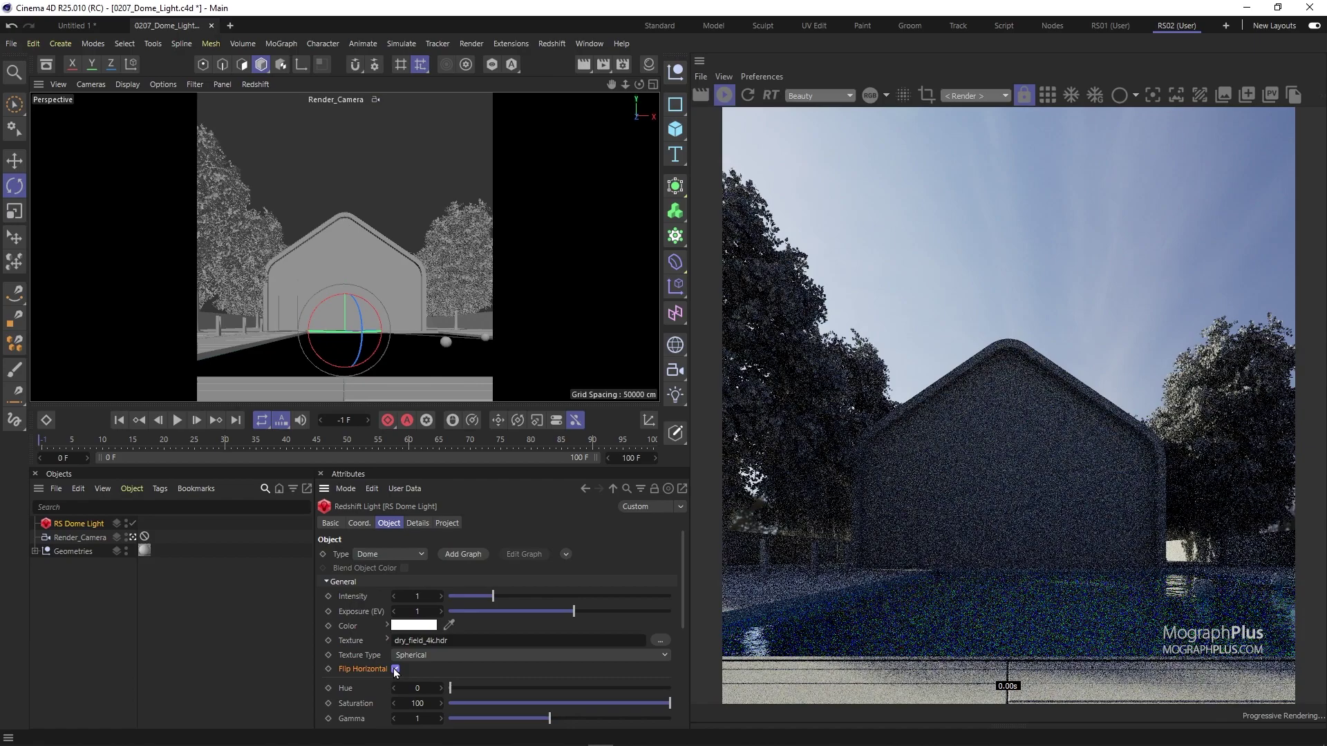
pyautogui.click(359, 523)
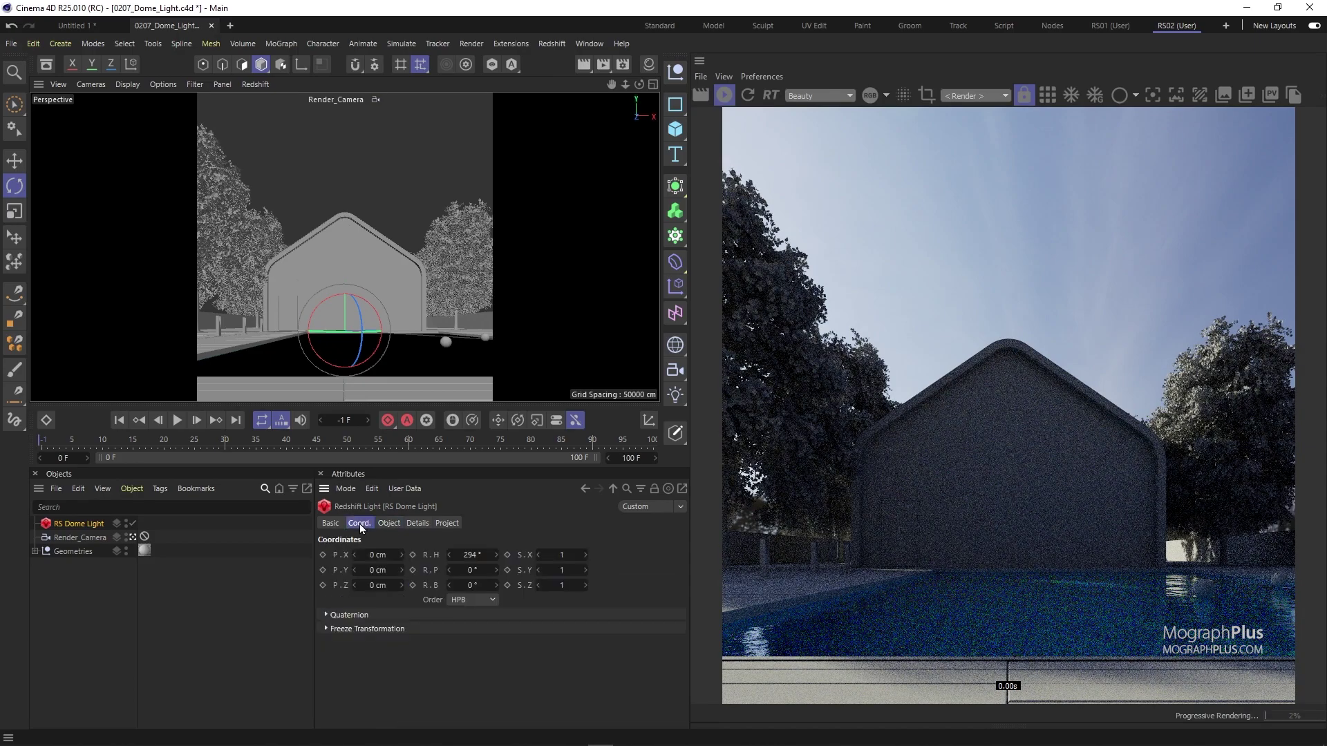
pyautogui.click(456, 554)
pyautogui.write('10')
pyautogui.press('Return')
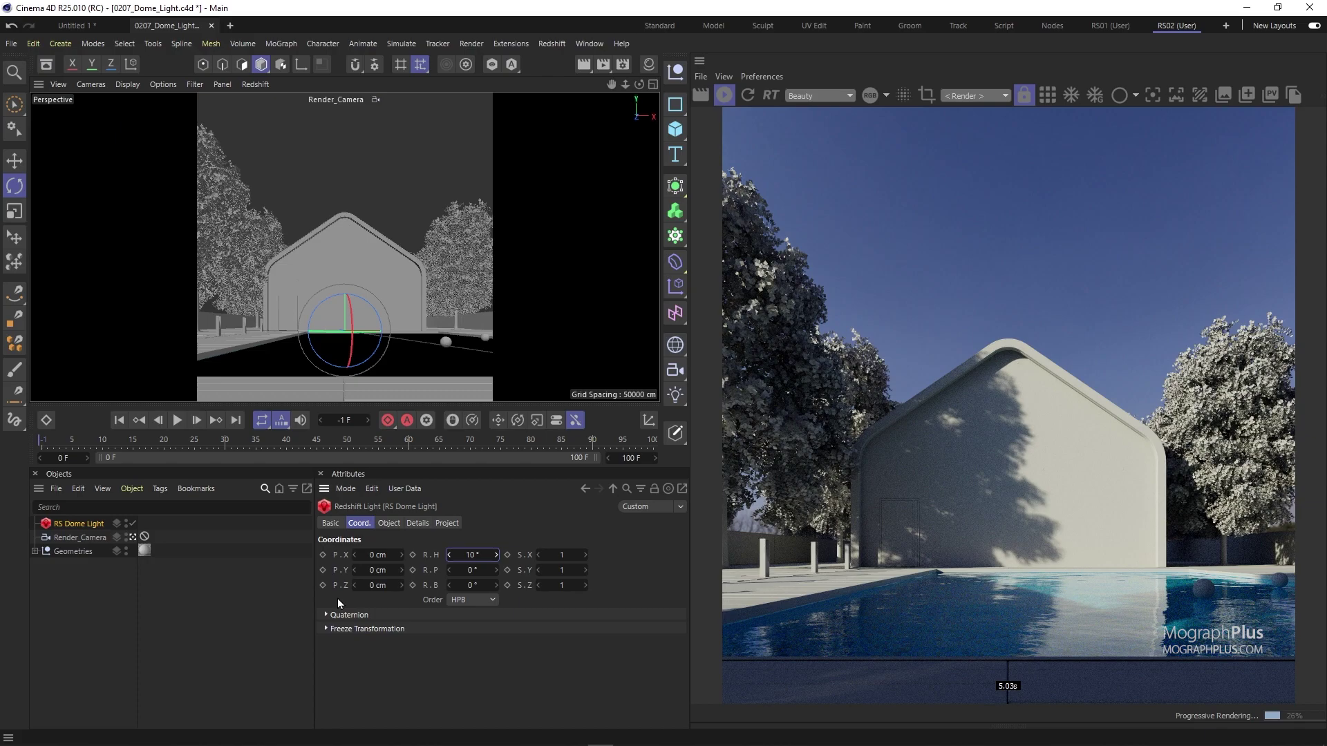
pyautogui.click(389, 523)
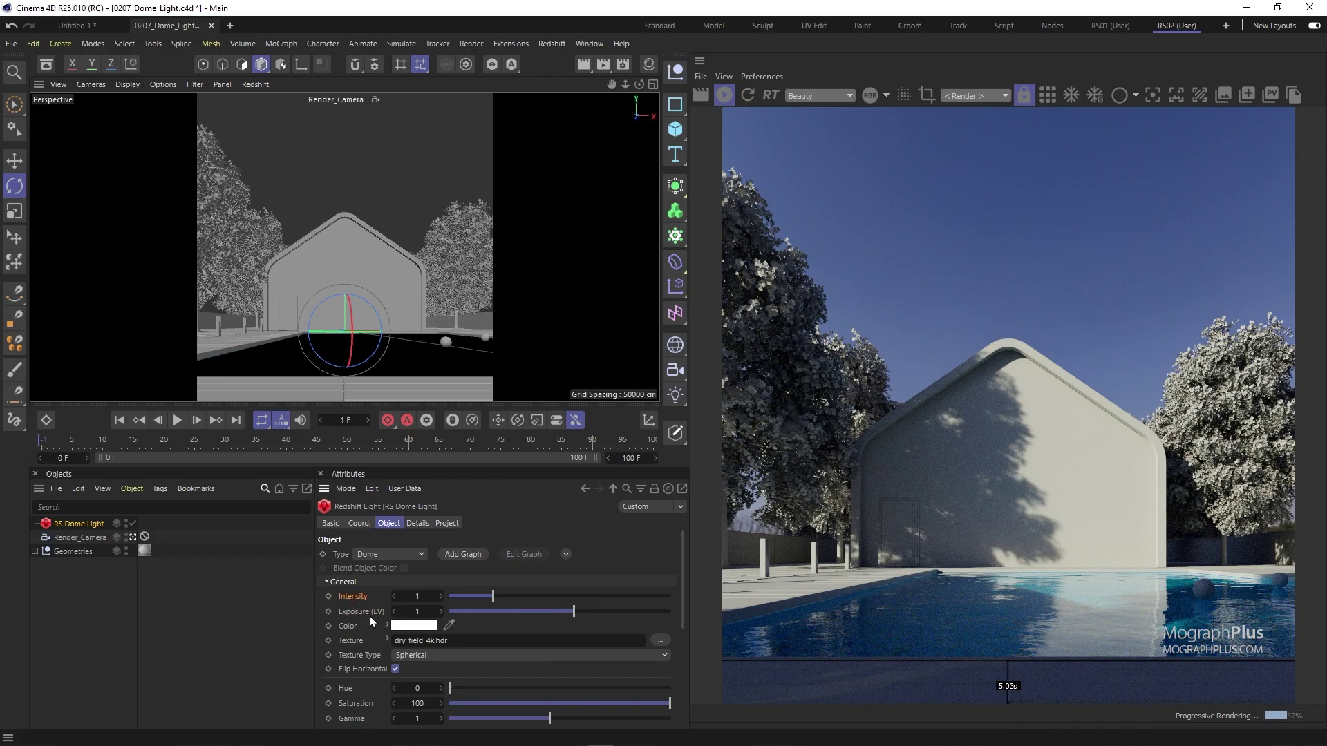
pyautogui.click(417, 612)
pyautogui.write('-1')
pyautogui.press('Return')
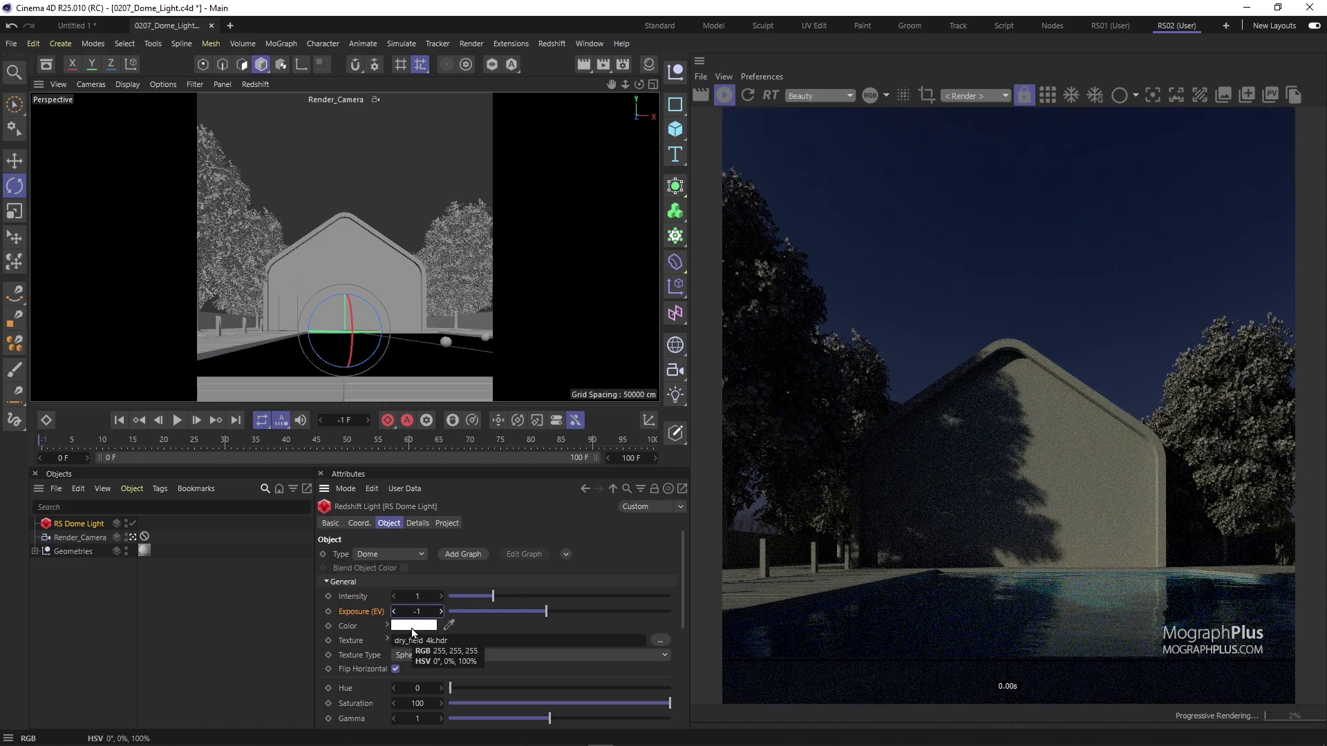
pyautogui.doubleClick(414, 612)
pyautogui.write('0')
pyautogui.press('Return')
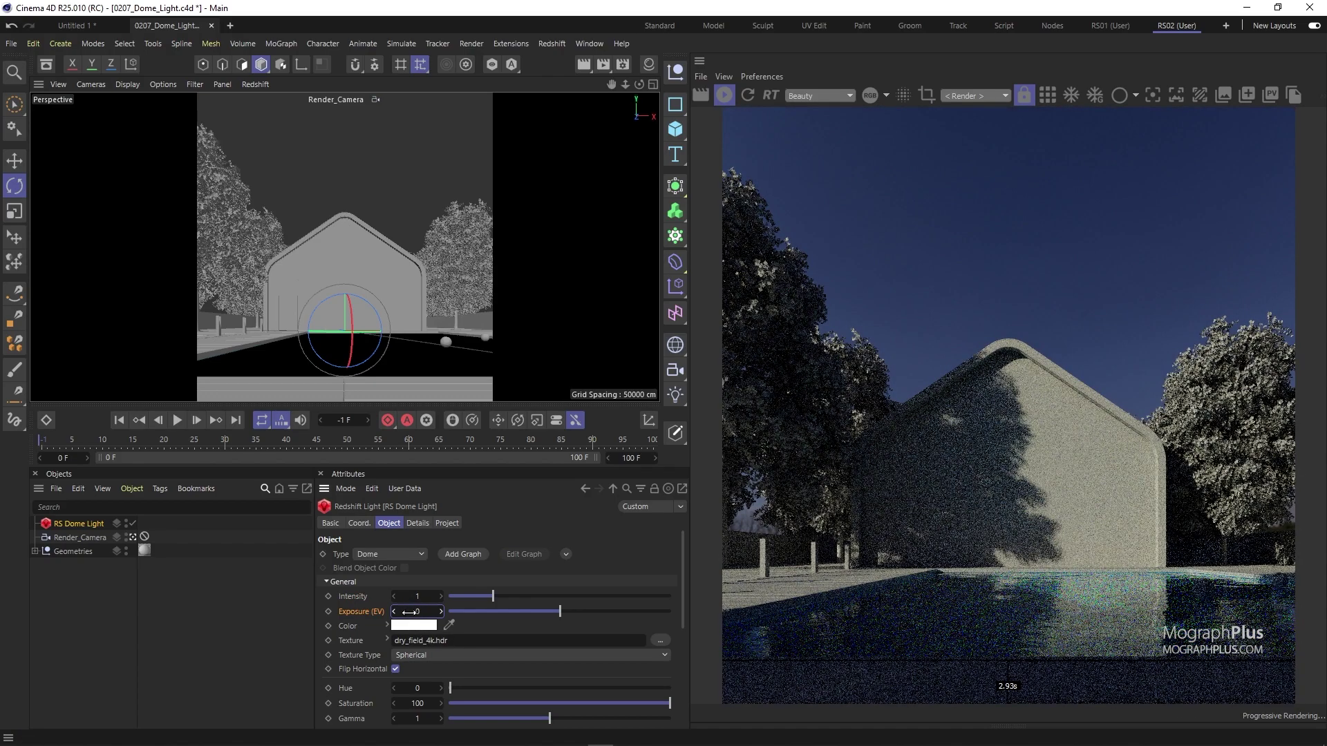
pyautogui.doubleClick(413, 613)
pyautogui.write('1')
pyautogui.press('Return')
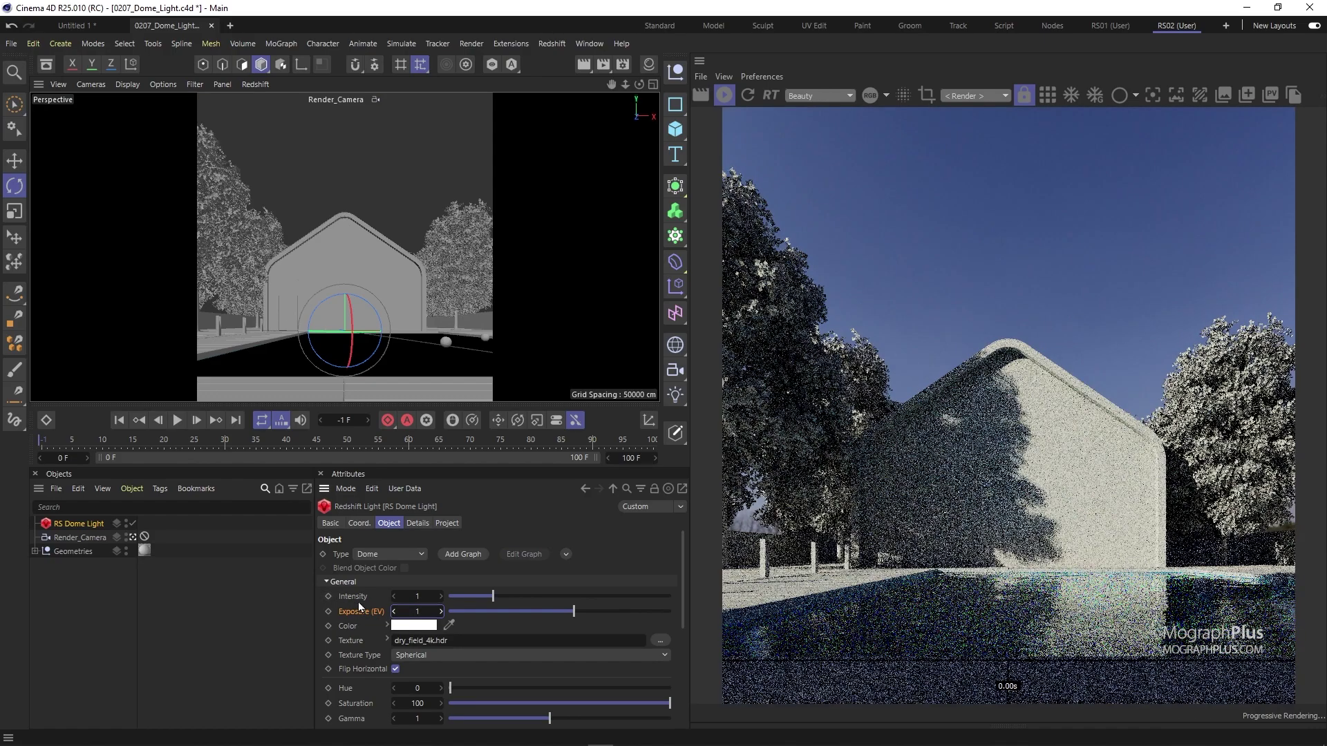
pyautogui.doubleClick(414, 612)
pyautogui.write('2')
pyautogui.press('Return')
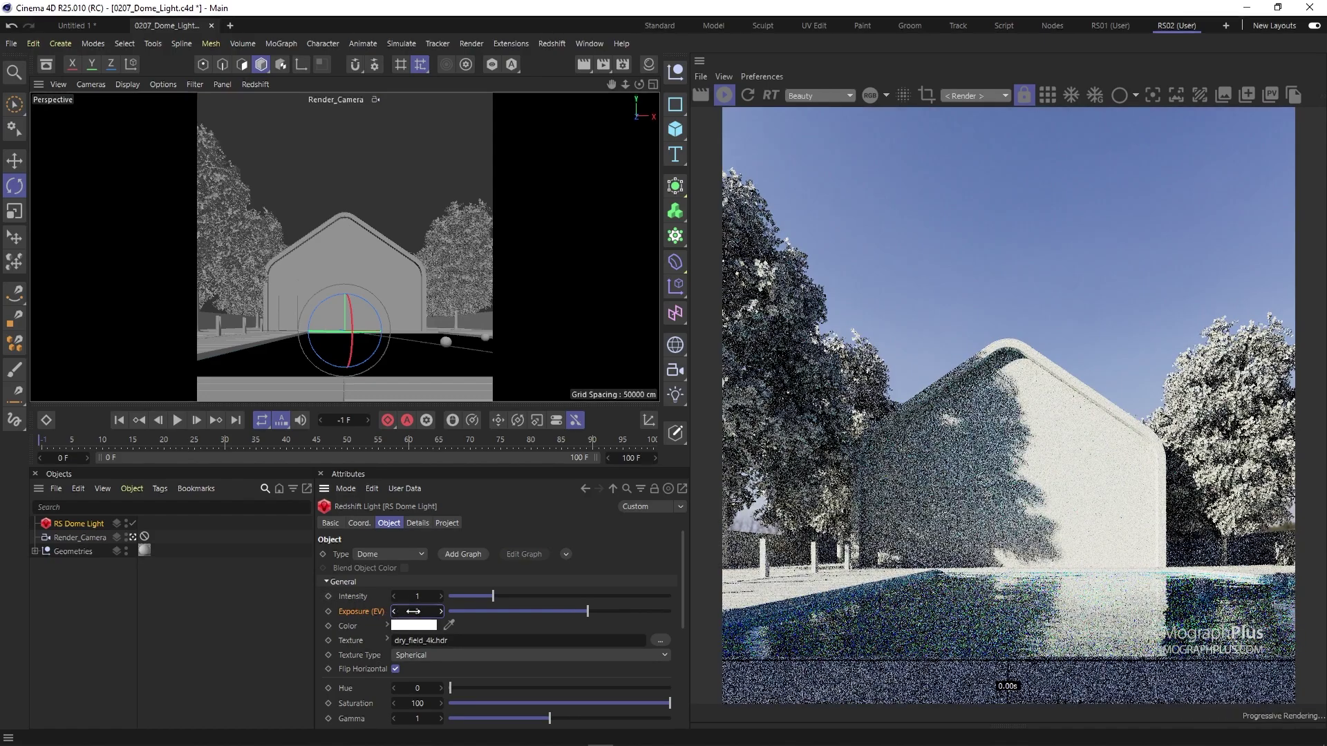
pyautogui.doubleClick(413, 612)
pyautogui.write('3')
pyautogui.press('Return')
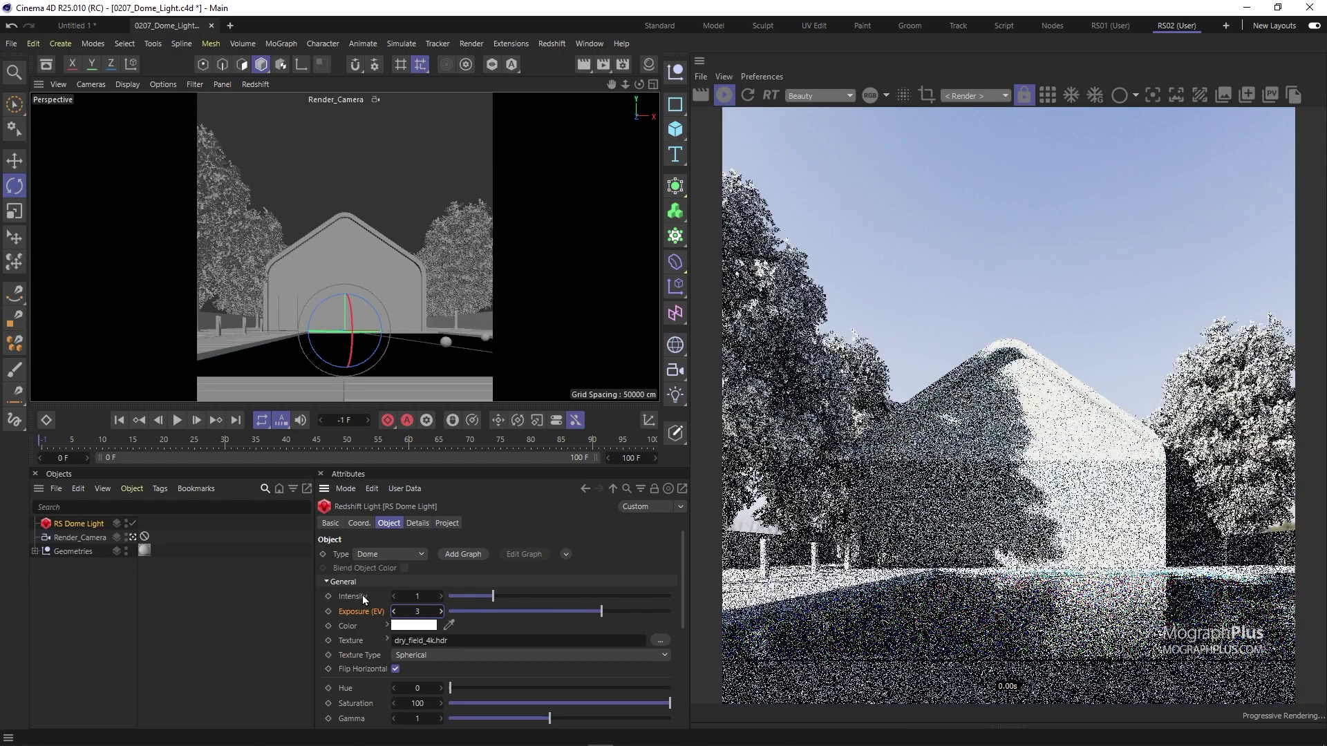
pyautogui.write('1')
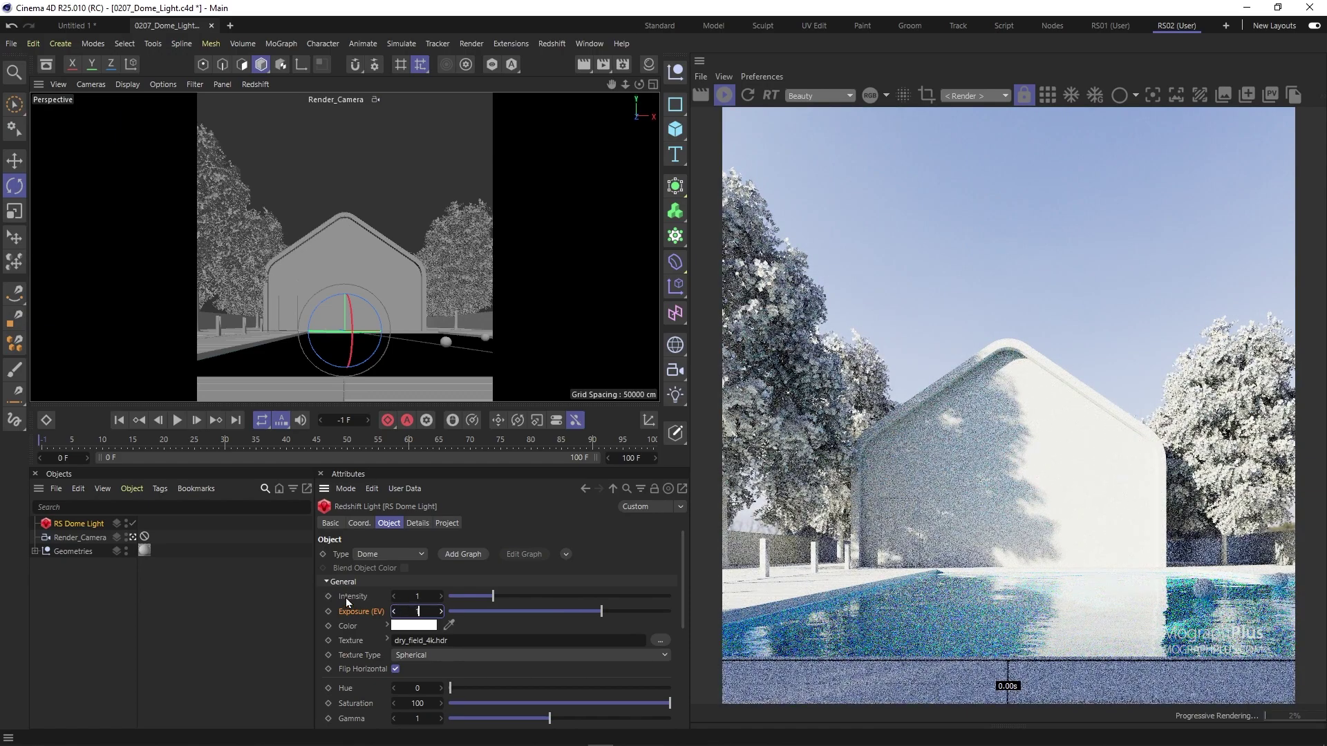
pyautogui.press('Return')
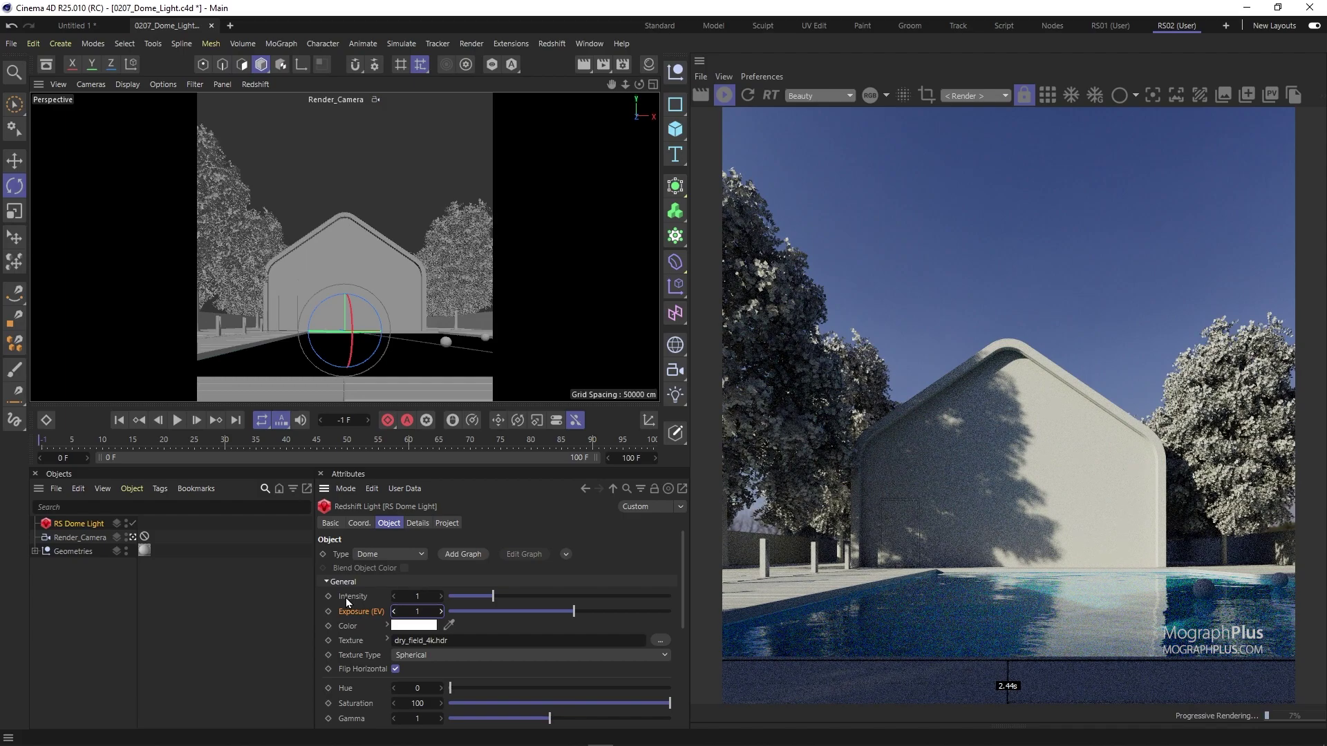
pyautogui.click(132, 538)
pyautogui.click(132, 538)
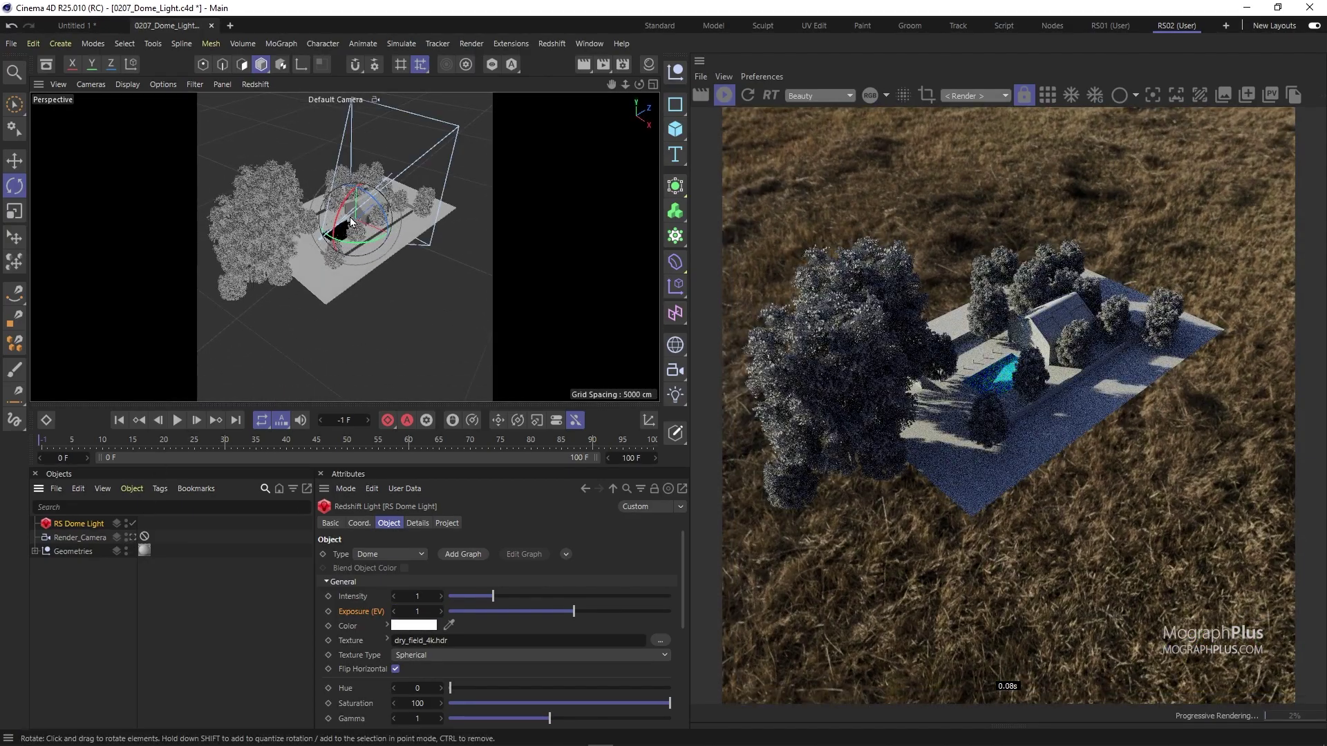
pyautogui.keyDown('alt'); pyautogui.moveTo(350, 218); pyautogui.dragTo(938, 370); pyautogui.keyUp('alt')
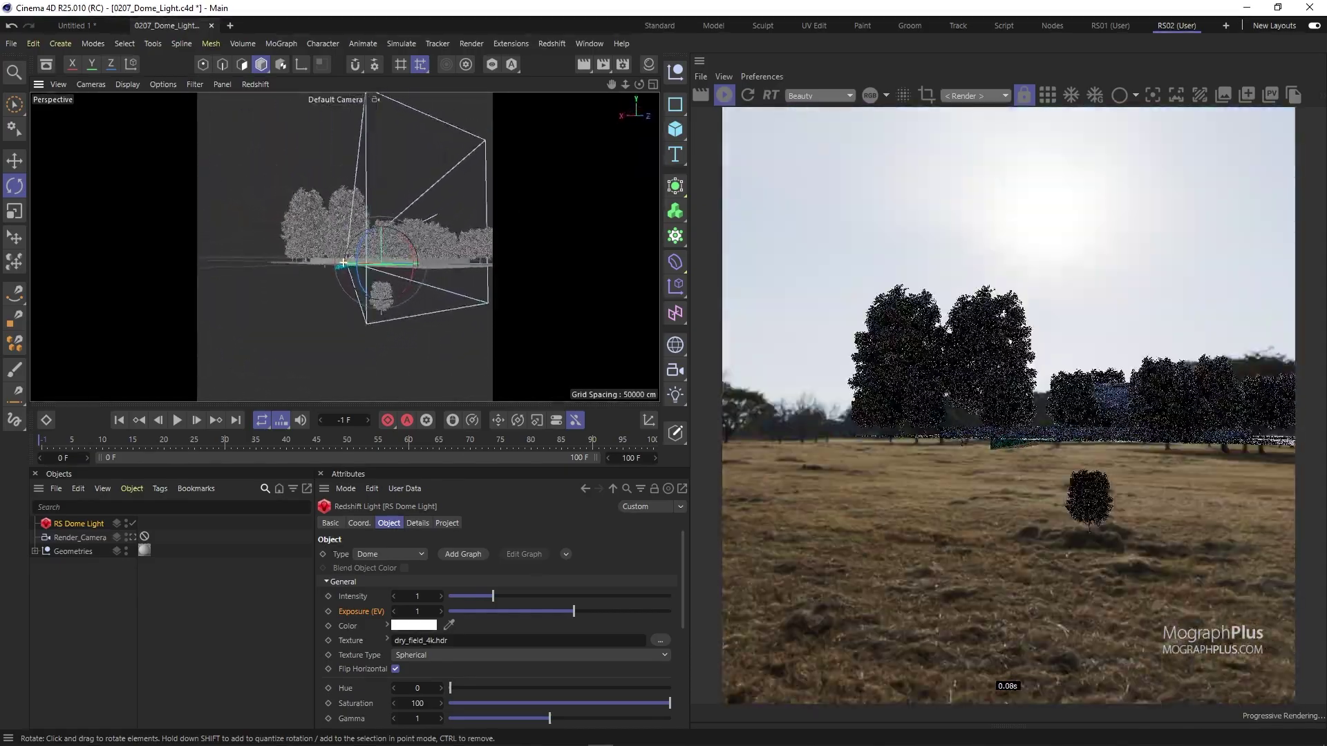
pyautogui.moveTo(344, 263)
pyautogui.keyDown('alt'); pyautogui.mouseDown()
pyautogui.moveTo(346, 276)
pyautogui.moveTo(285, 202)
pyautogui.moveTo(455, 237)
pyautogui.moveTo(747, 125)
pyautogui.moveTo(356, 242)
pyautogui.mouseUp(); pyautogui.keyUp('alt')
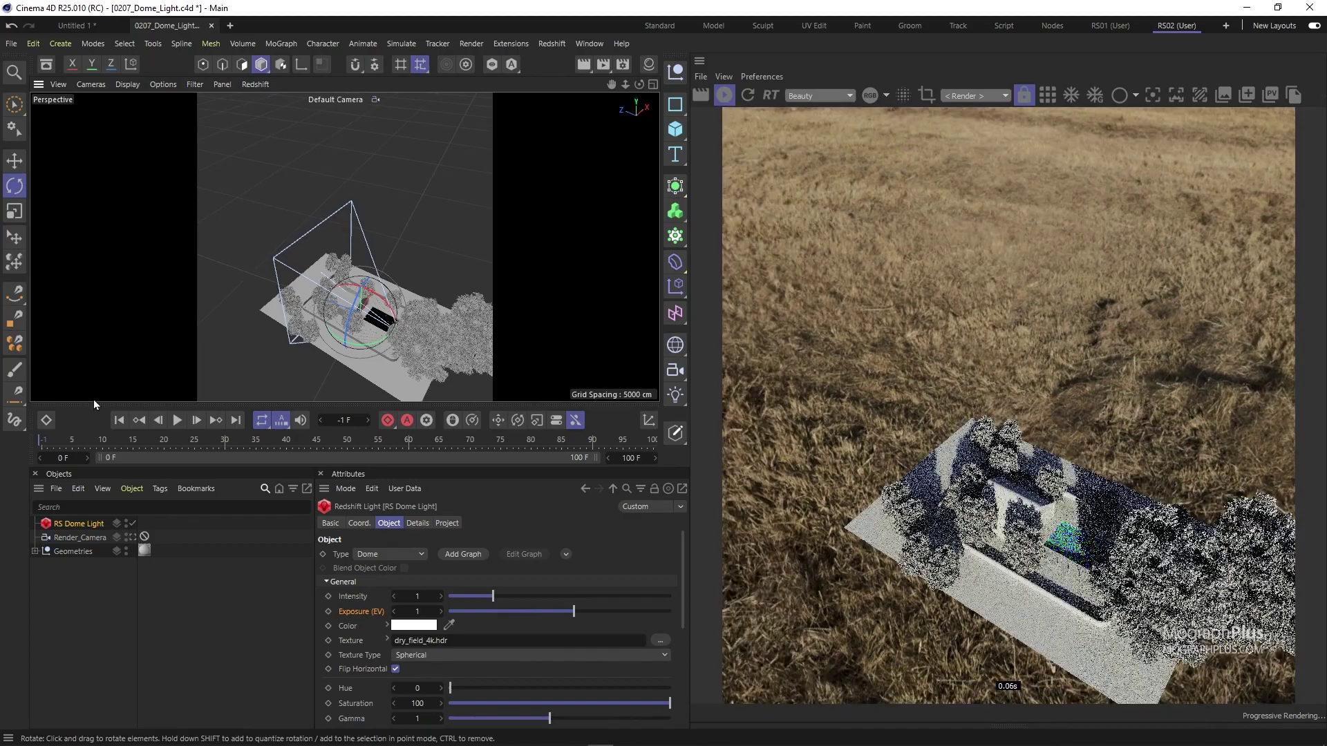
pyautogui.click(132, 537)
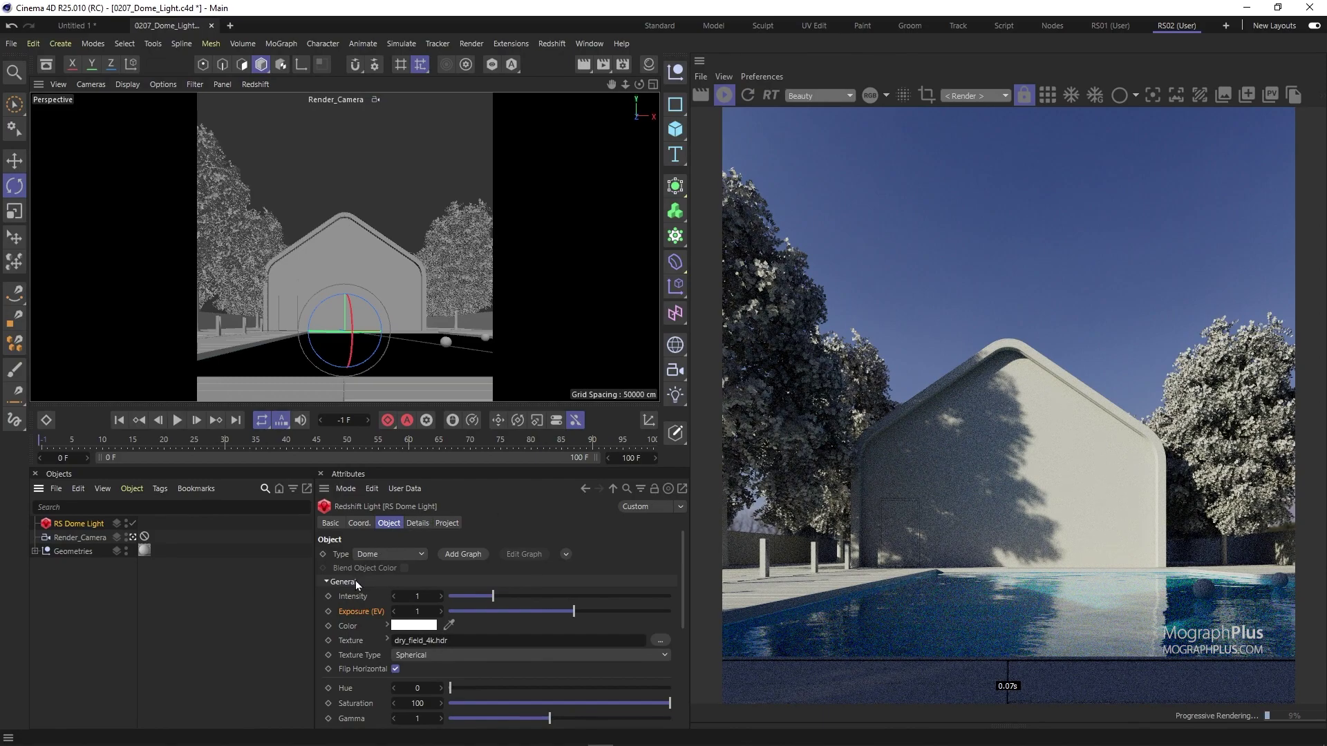
pyautogui.click(439, 657)
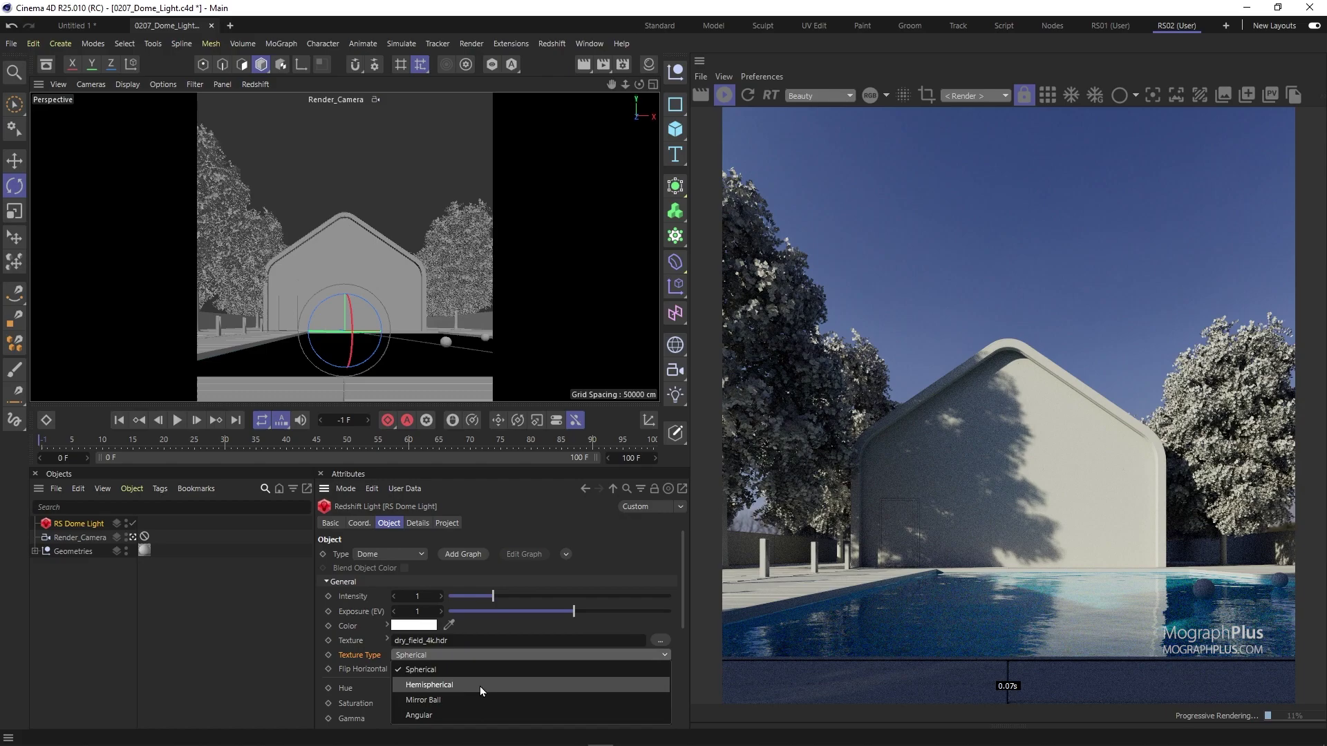
pyautogui.click(458, 686)
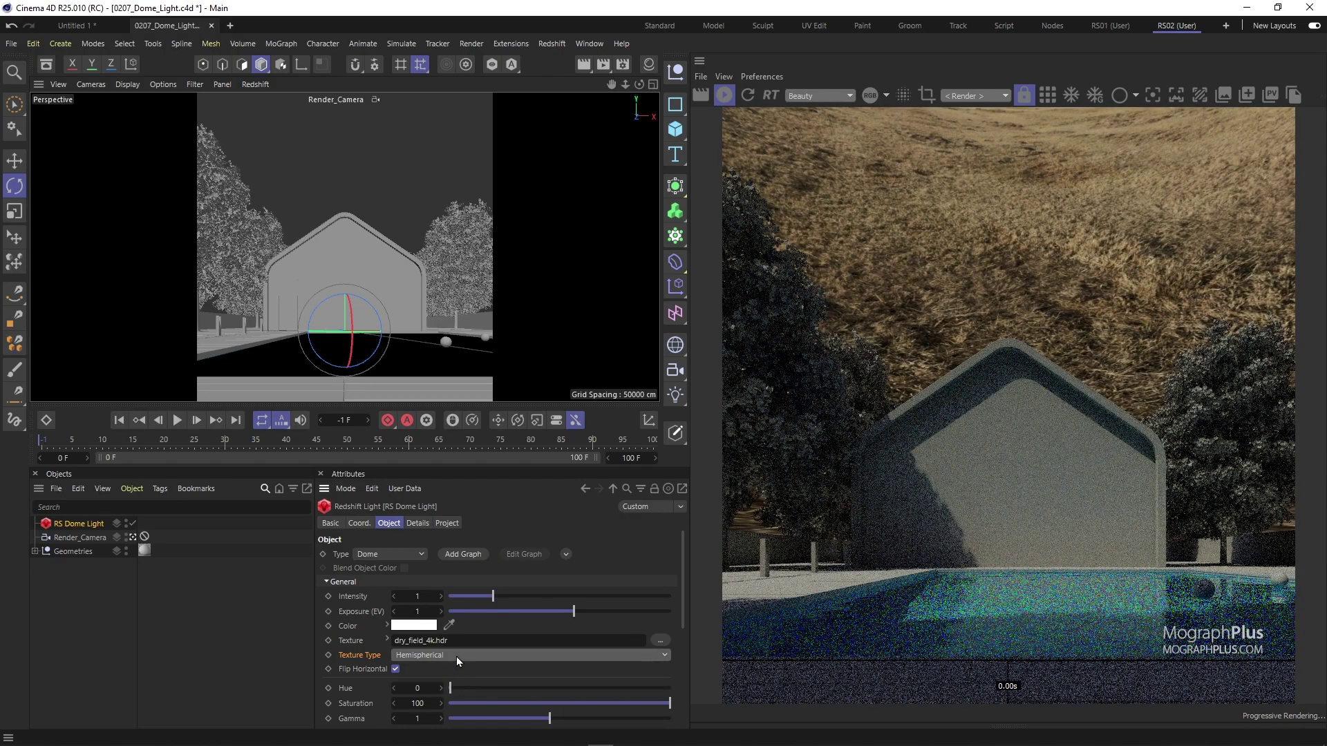
pyautogui.click(457, 657)
pyautogui.click(462, 698)
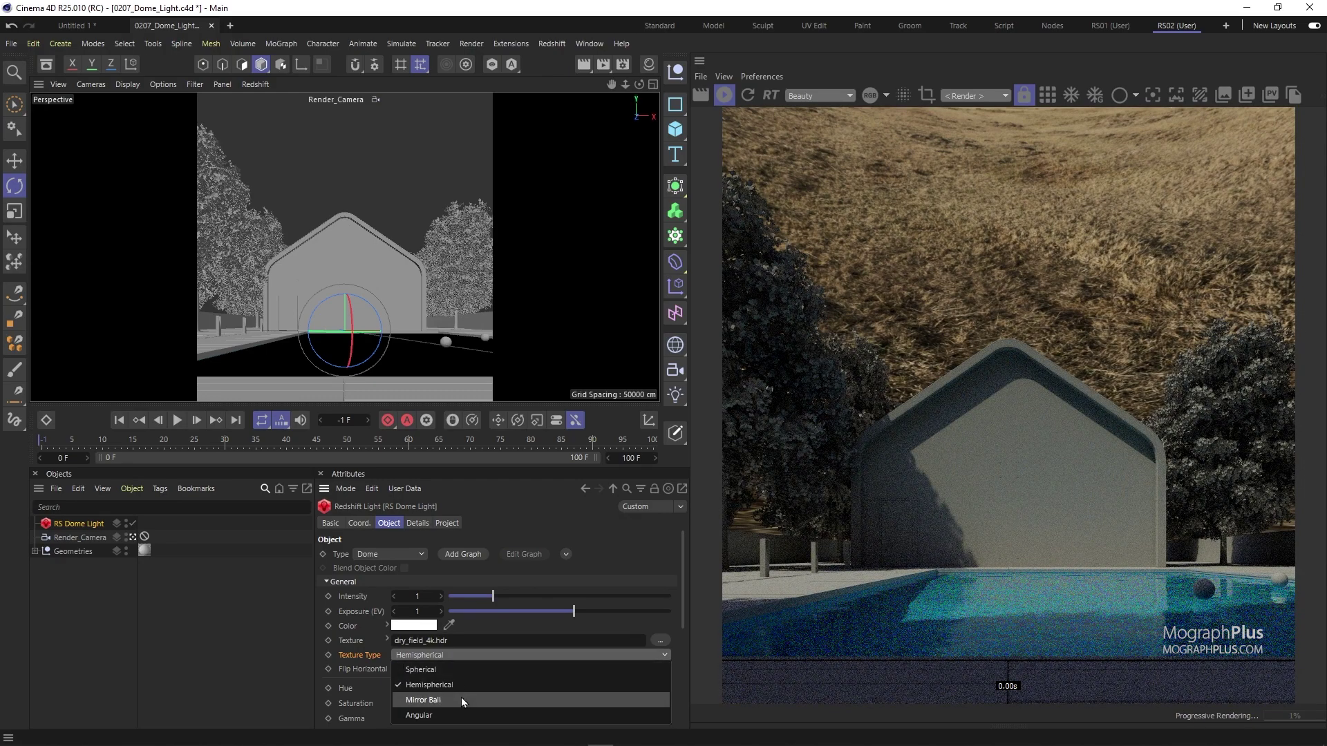
pyautogui.click(448, 656)
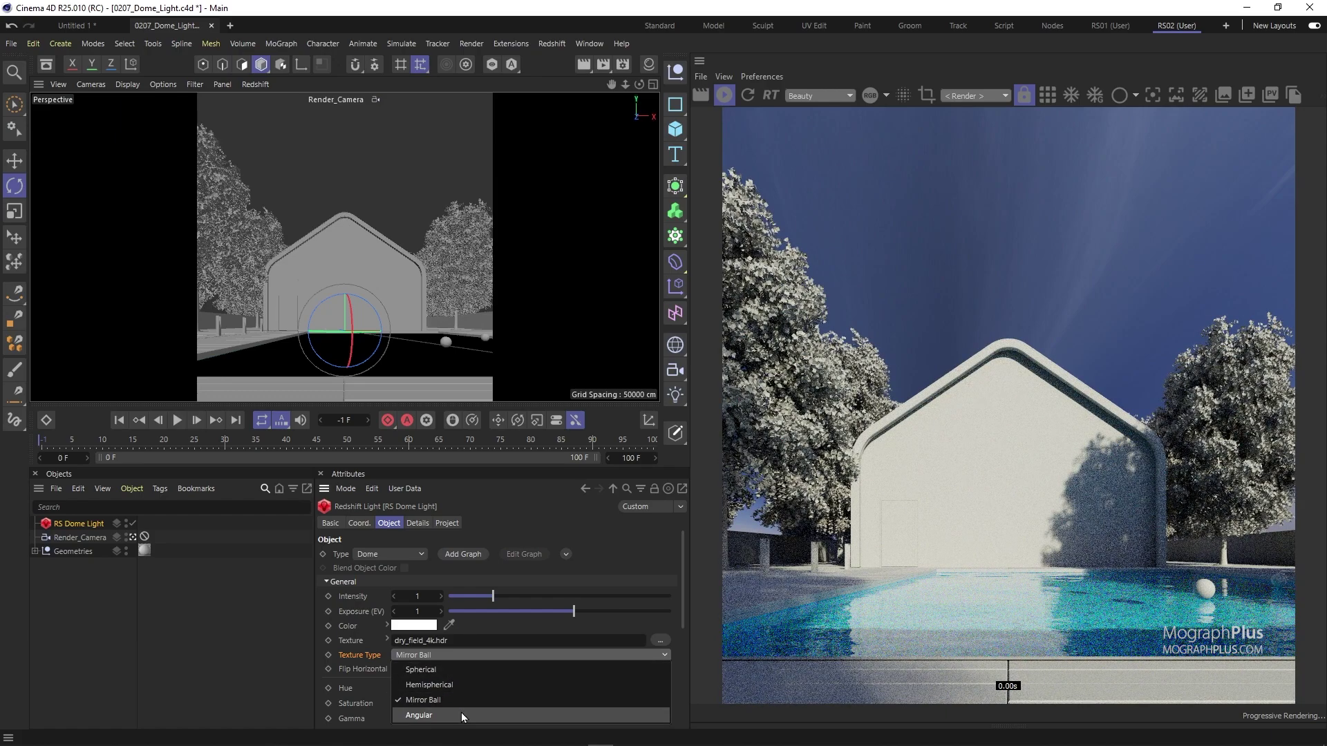
pyautogui.click(462, 715)
pyautogui.click(439, 654)
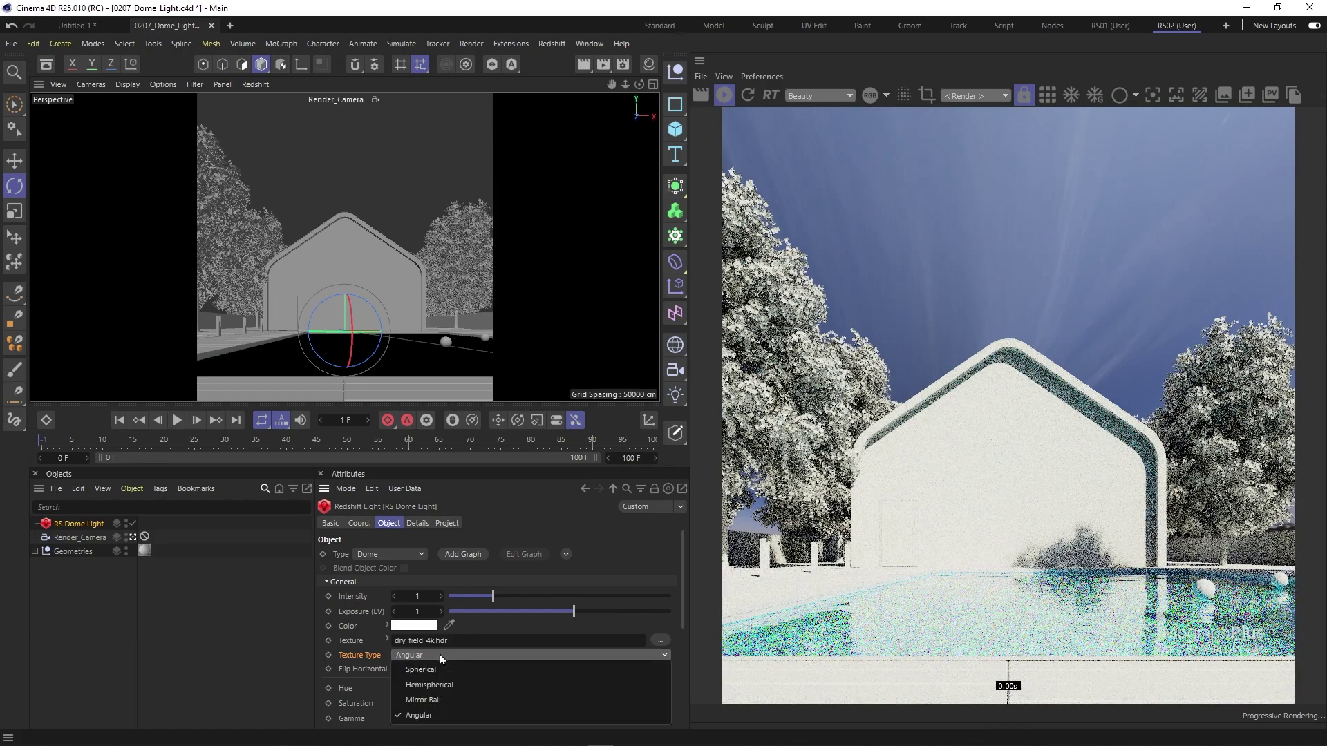
pyautogui.click(441, 672)
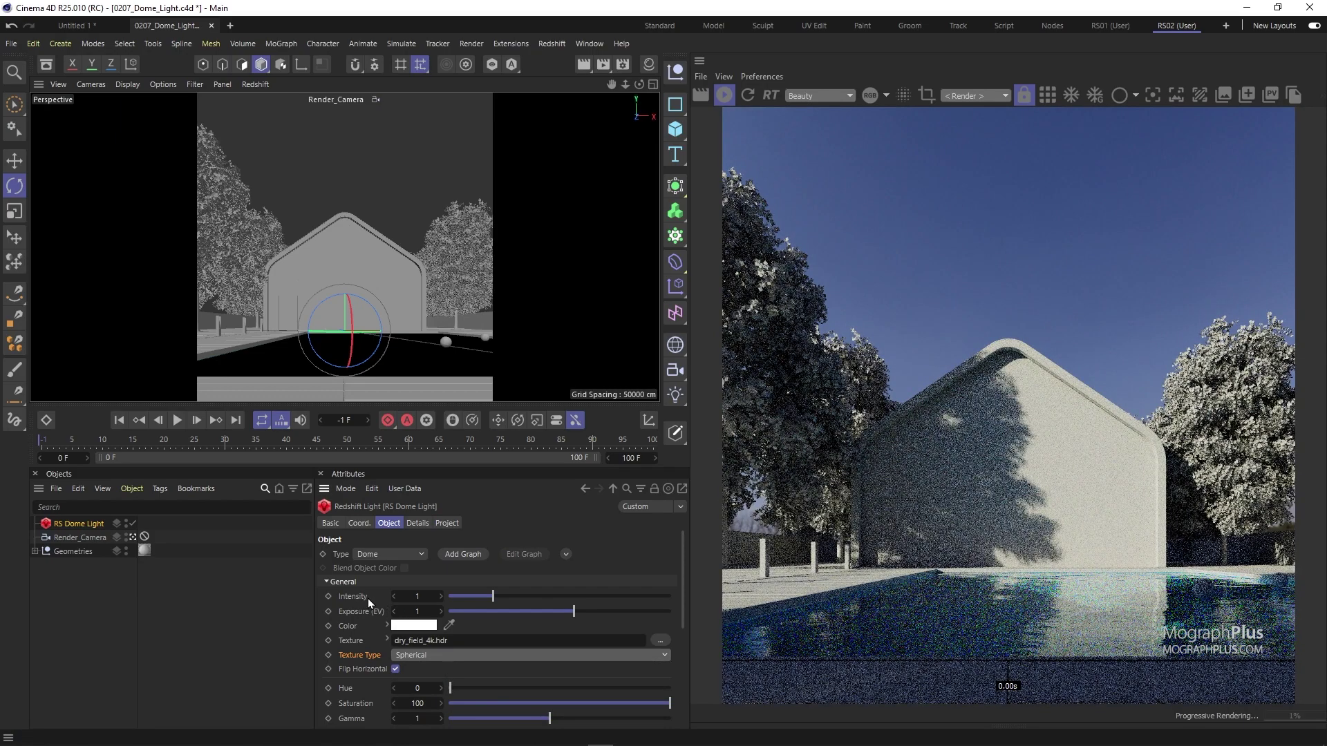
pyautogui.scroll(-2, 367, 650)
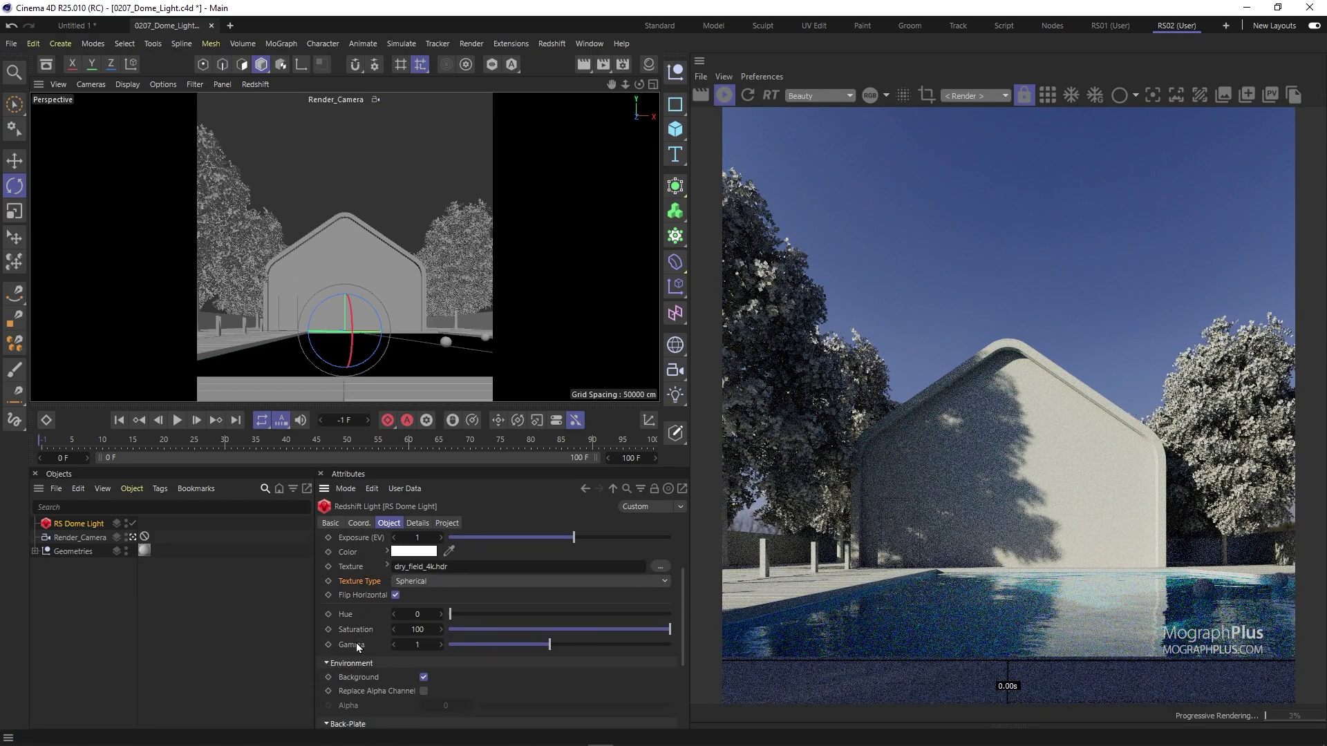
pyautogui.moveTo(516, 646); pyautogui.dragTo(608, 644)
pyautogui.click(416, 645)
pyautogui.write('1')
pyautogui.press('Return')
pyautogui.moveTo(490, 617); pyautogui.dragTo(446, 615)
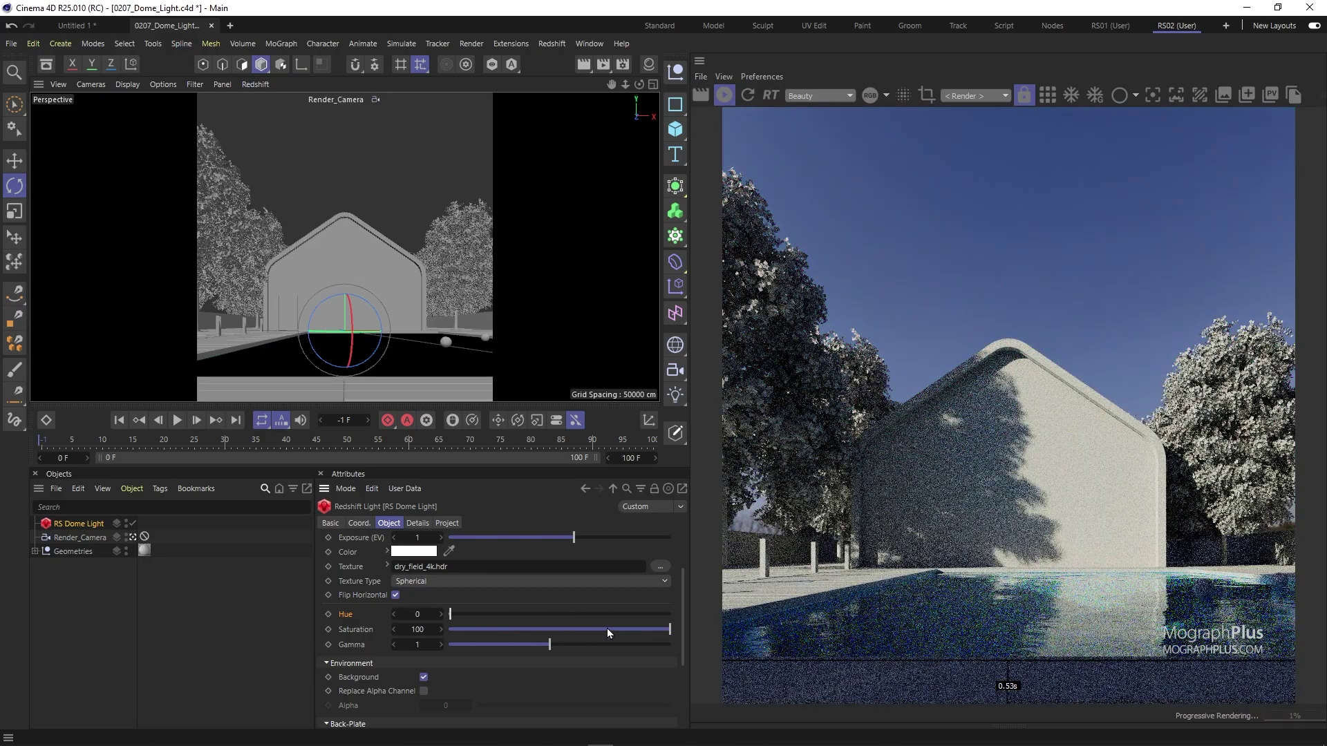
pyautogui.moveTo(607, 629); pyautogui.dragTo(378, 629)
pyautogui.moveTo(548, 629); pyautogui.dragTo(718, 633)
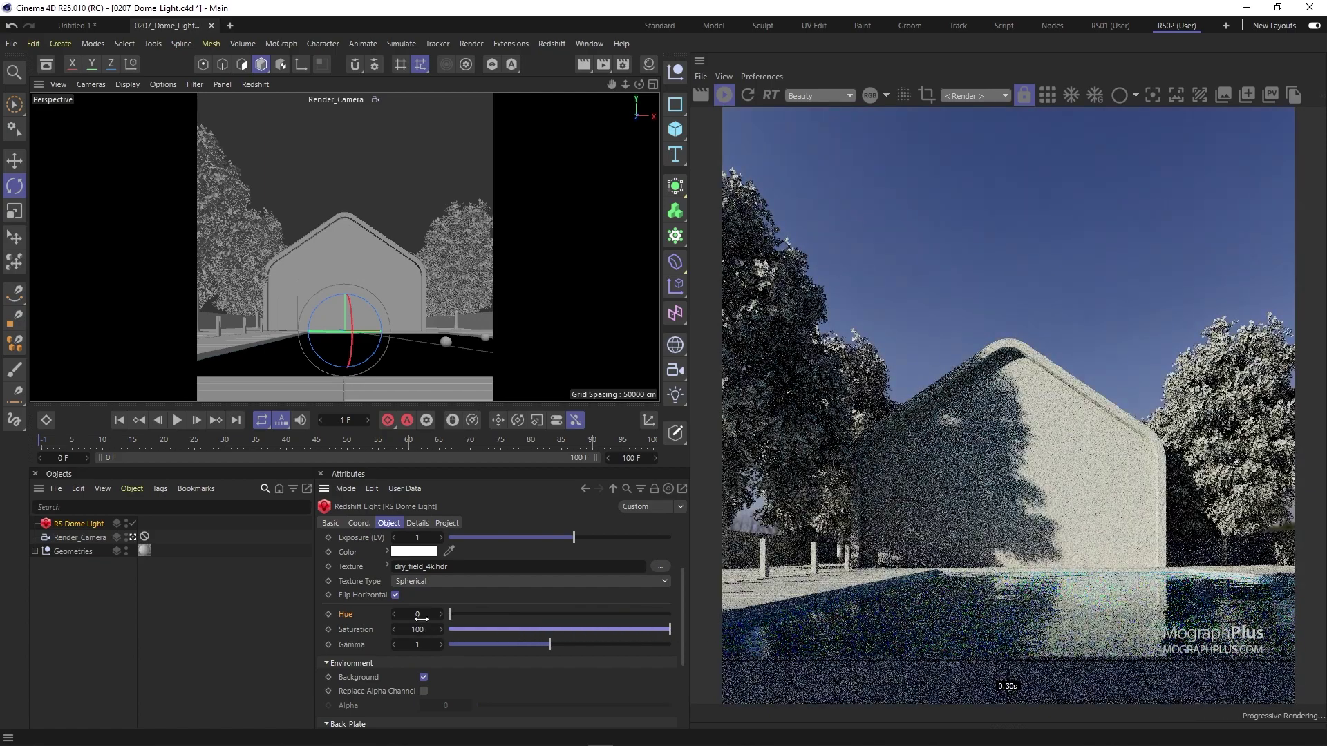
pyautogui.click(421, 552)
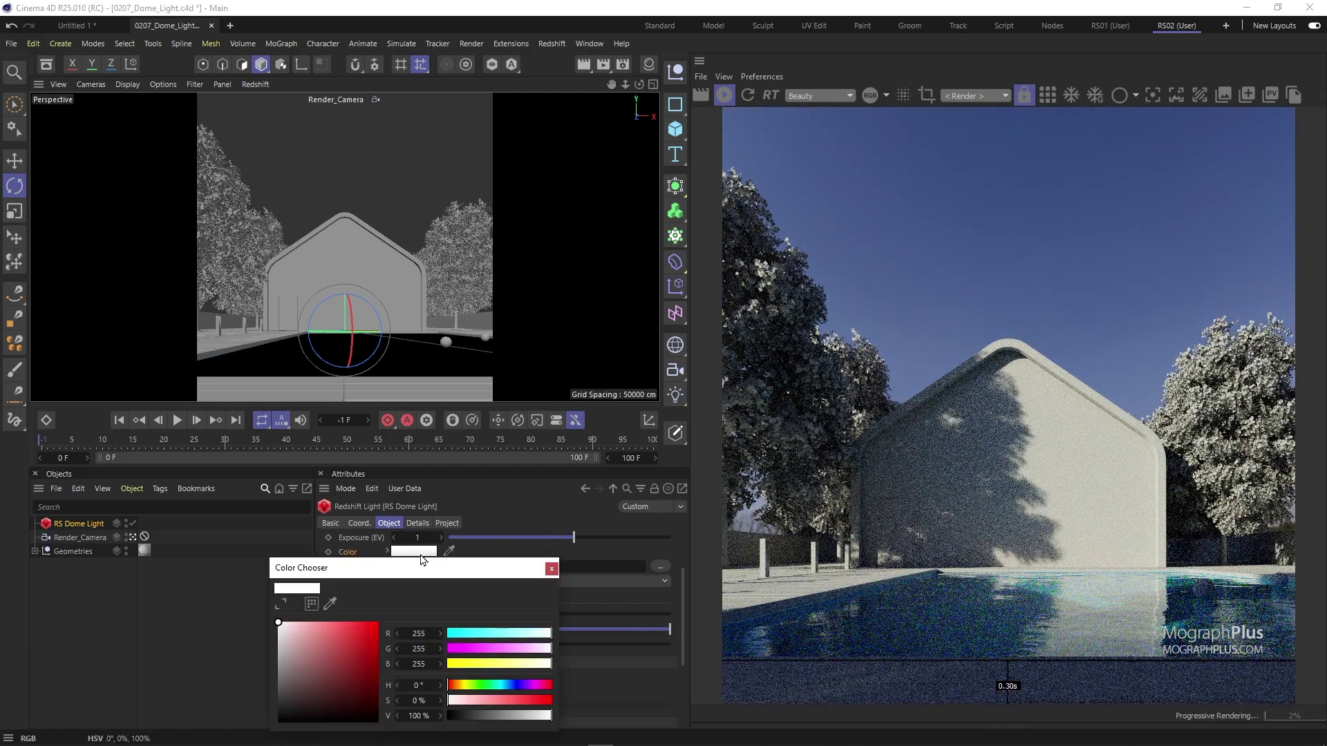
pyautogui.click(361, 628)
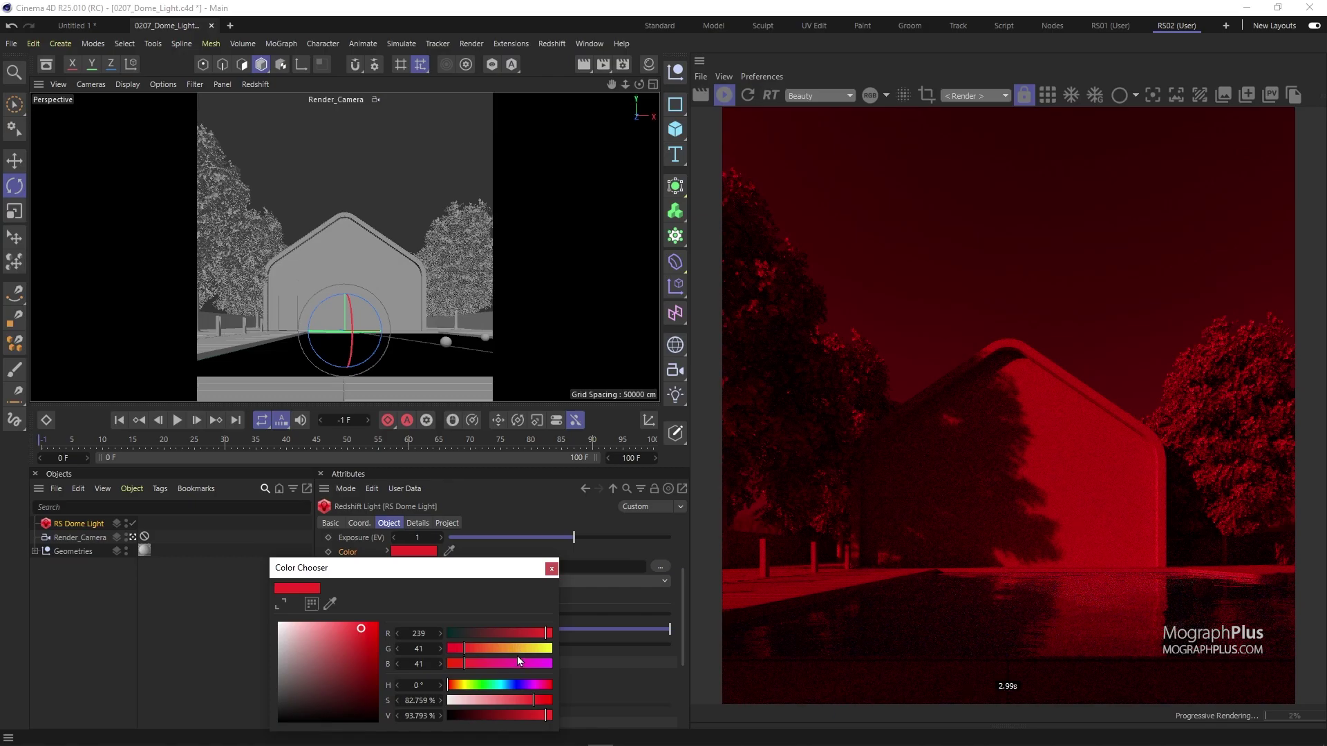
pyautogui.moveTo(509, 686); pyautogui.dragTo(469, 687)
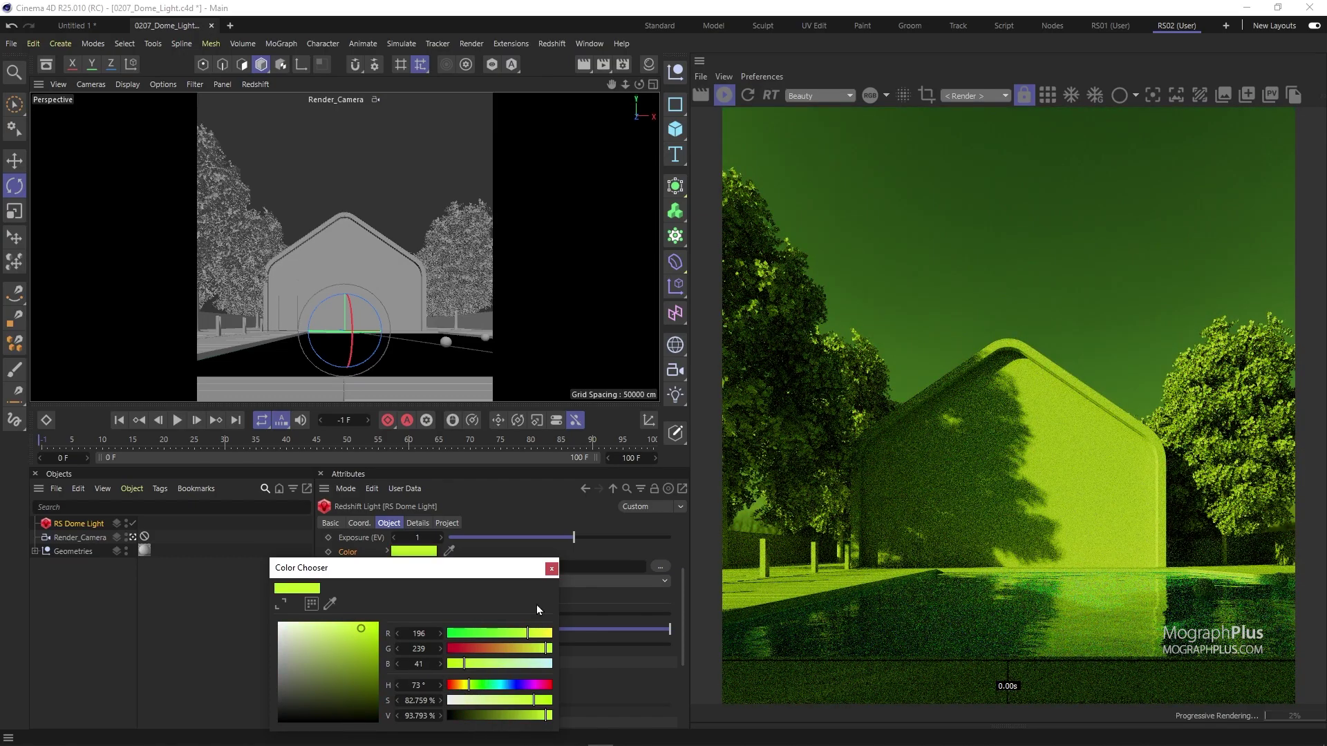
pyautogui.moveTo(314, 662); pyautogui.dragTo(277, 621)
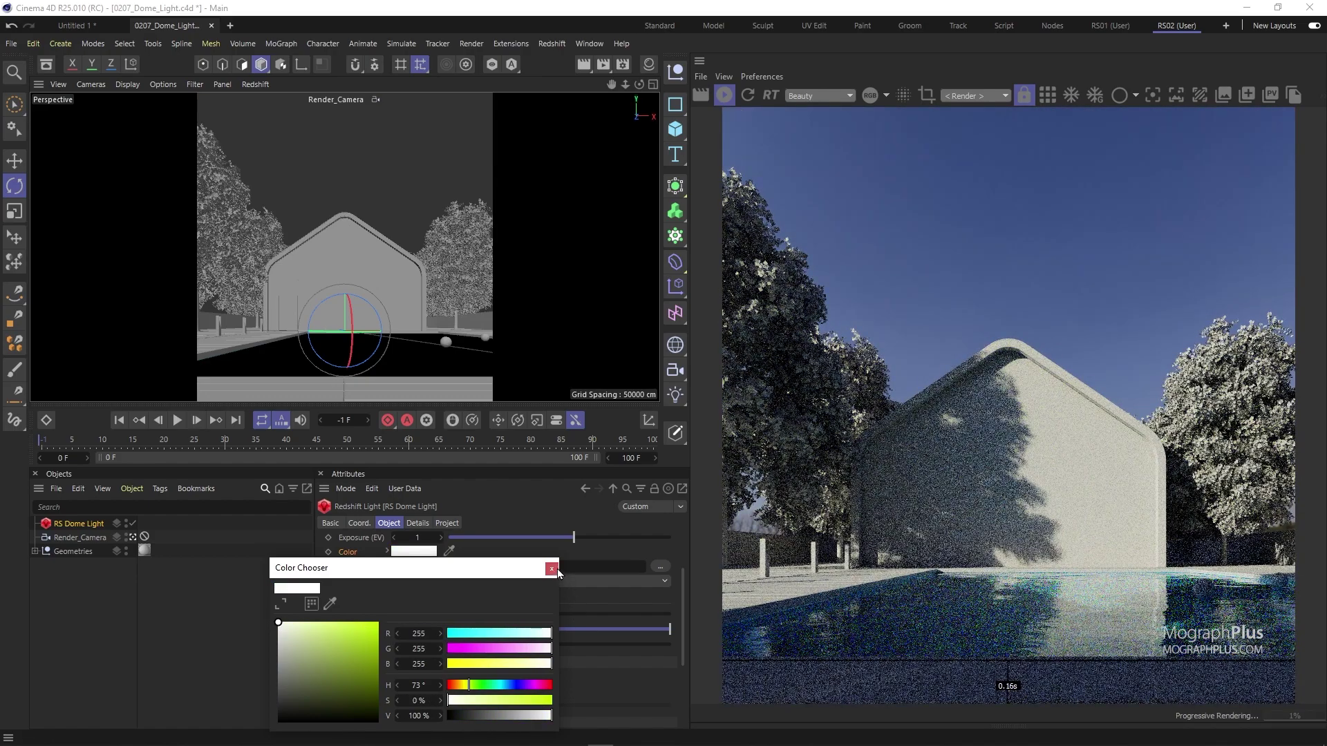
pyautogui.click(552, 569)
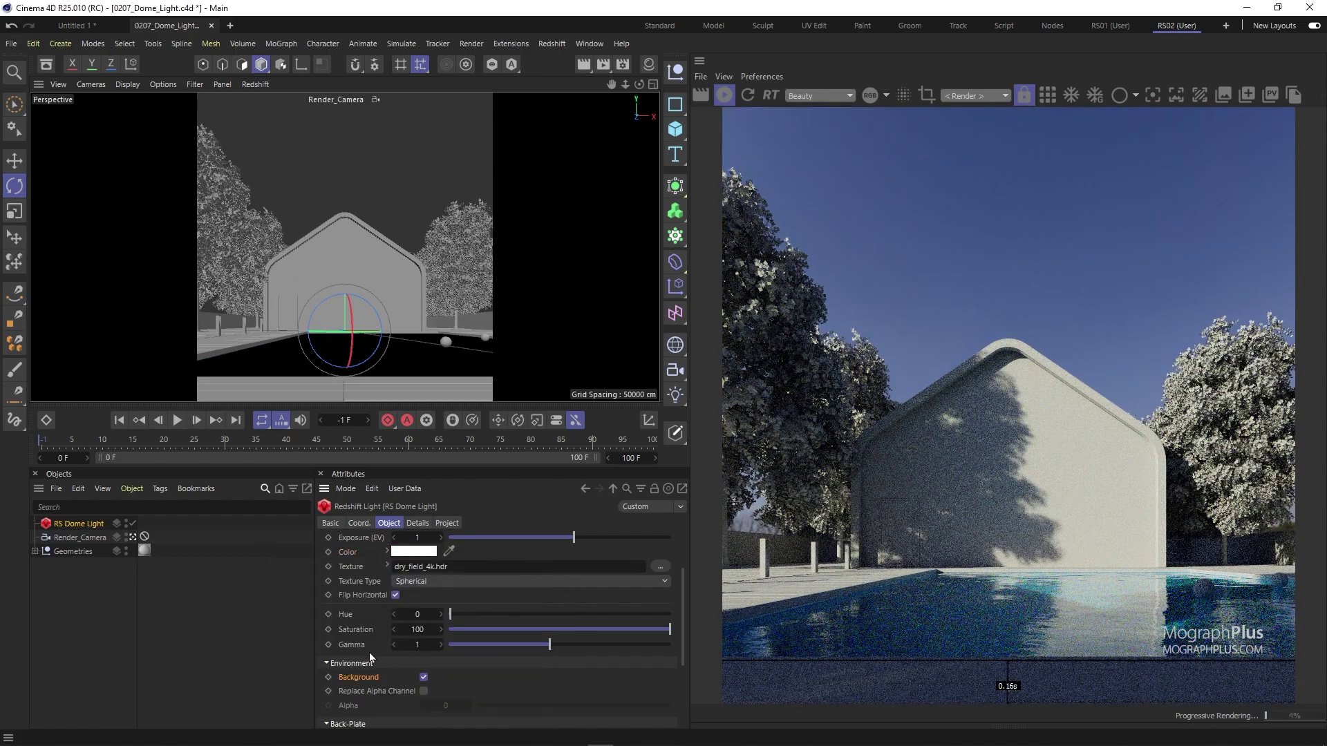
# Step: Tick Background in the dome light's Environment section so the blue HDRI sky shows behind the house
pyautogui.scroll(-1, 381, 635)
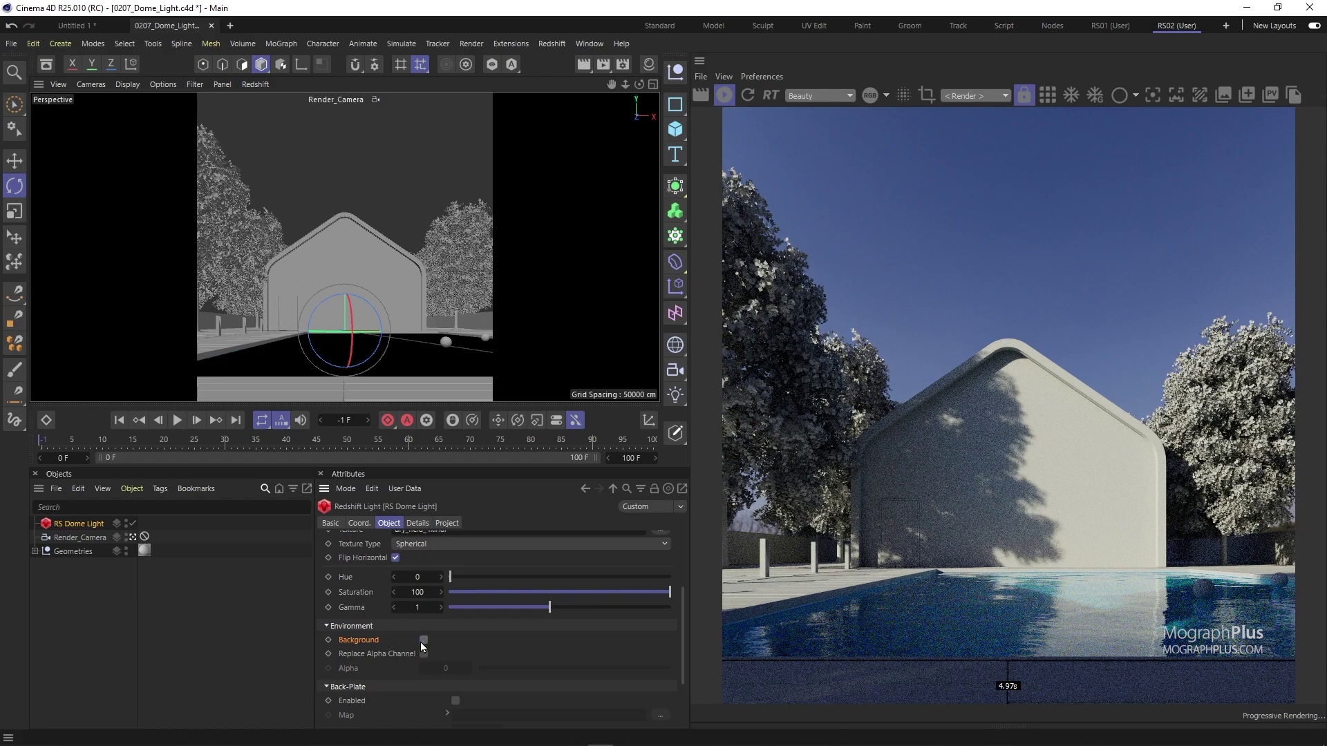
pyautogui.click(423, 641)
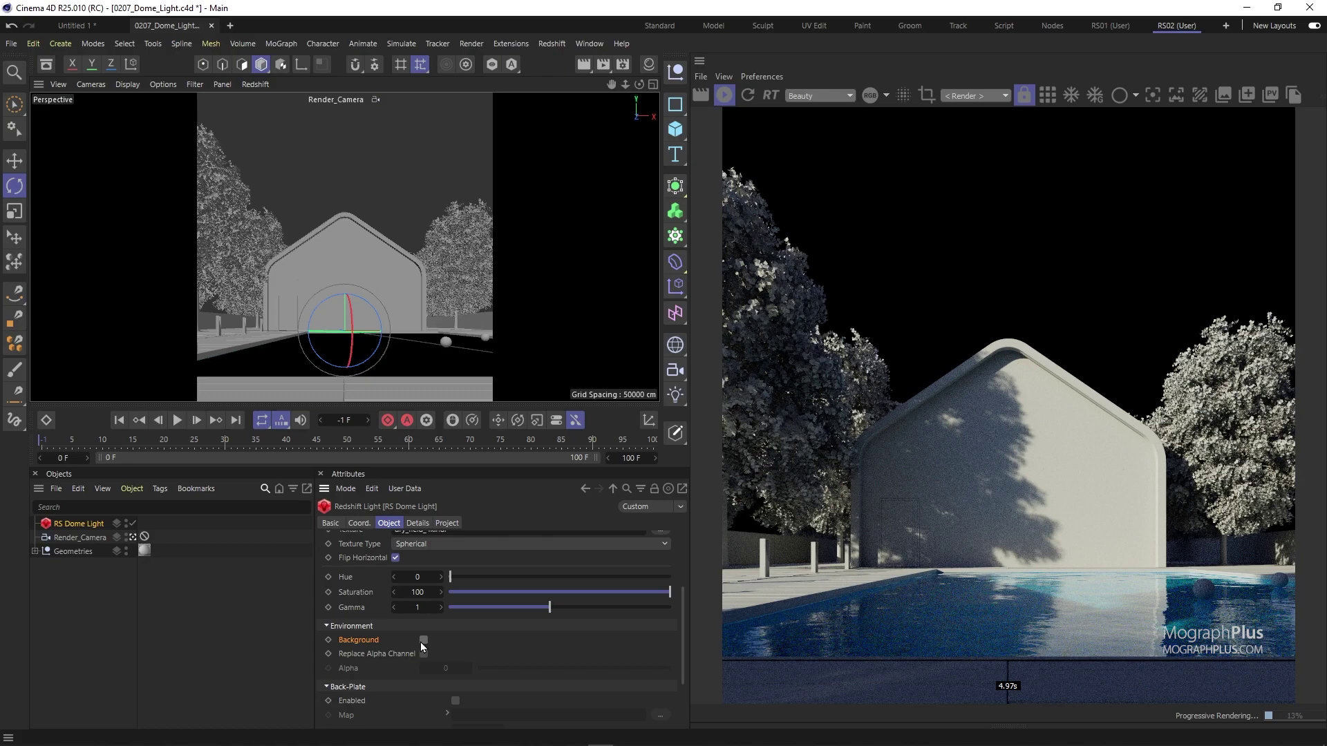
pyautogui.click(423, 641)
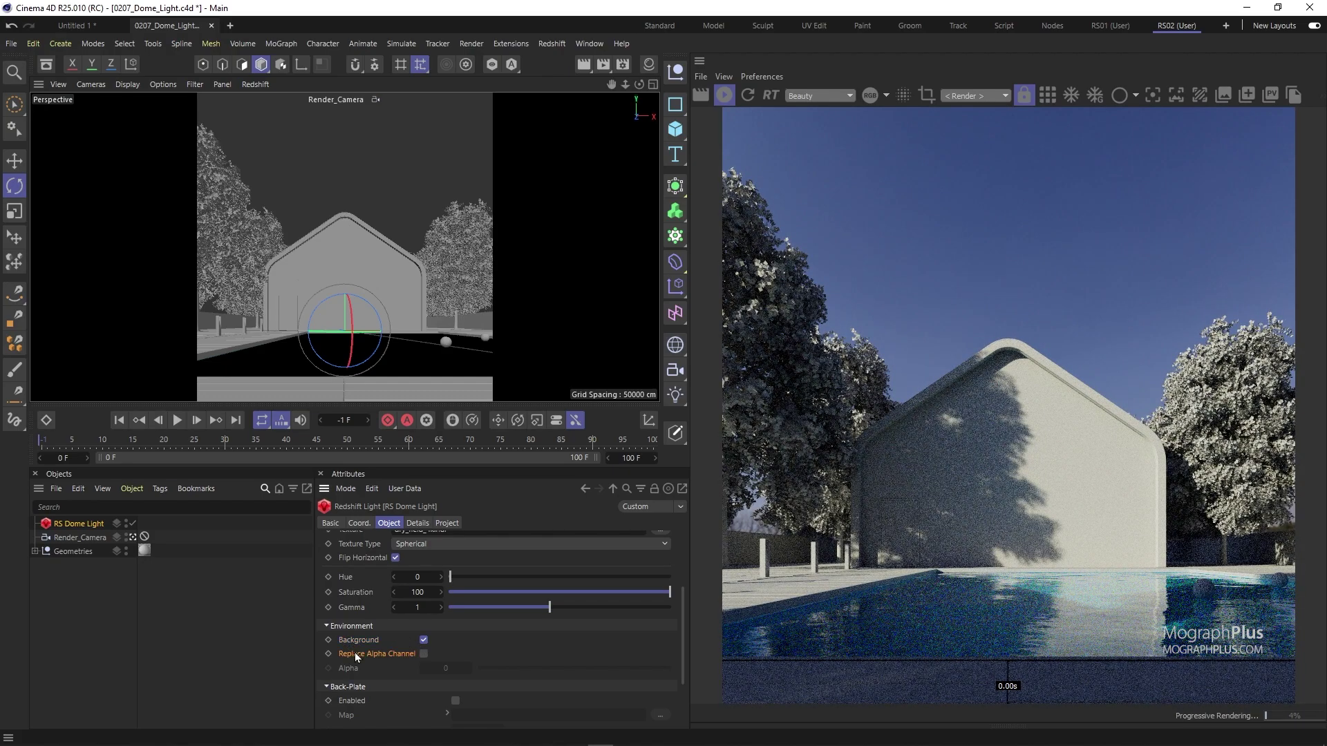
pyautogui.click(396, 558)
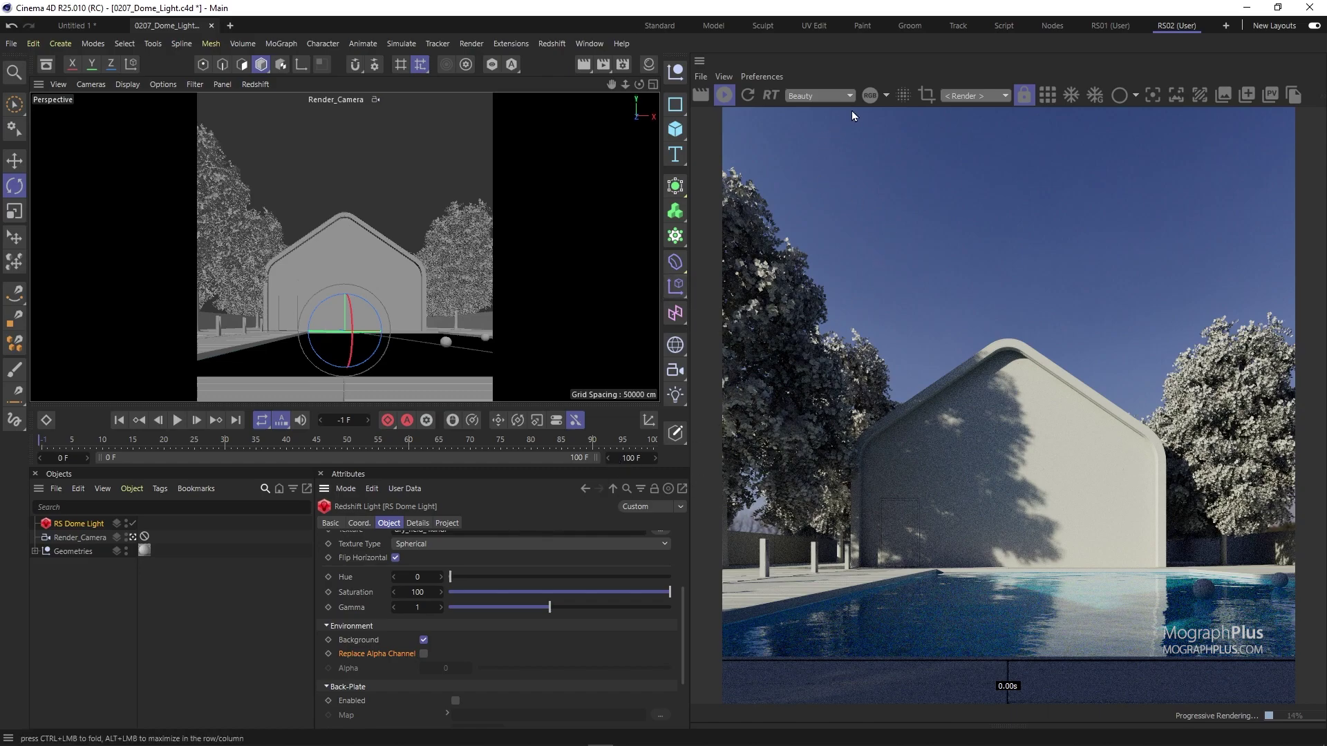
pyautogui.click(865, 96)
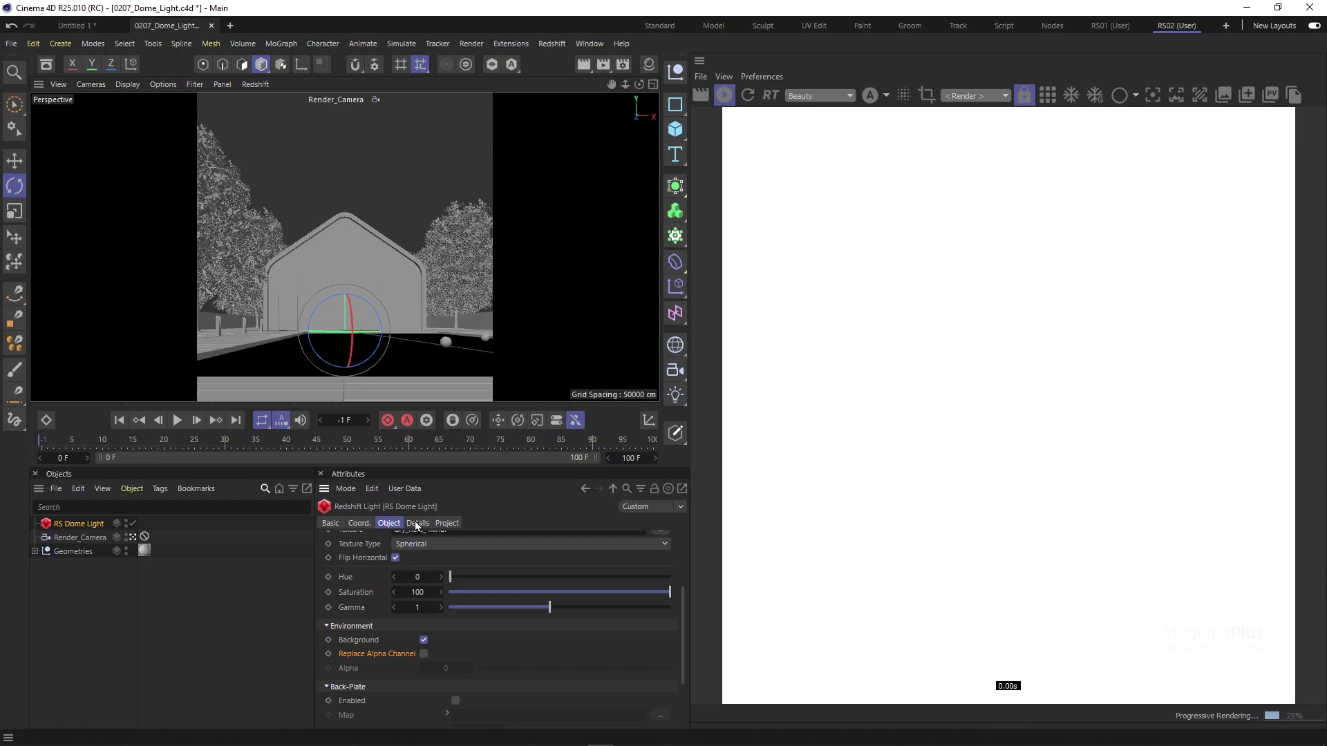
pyautogui.click(425, 655)
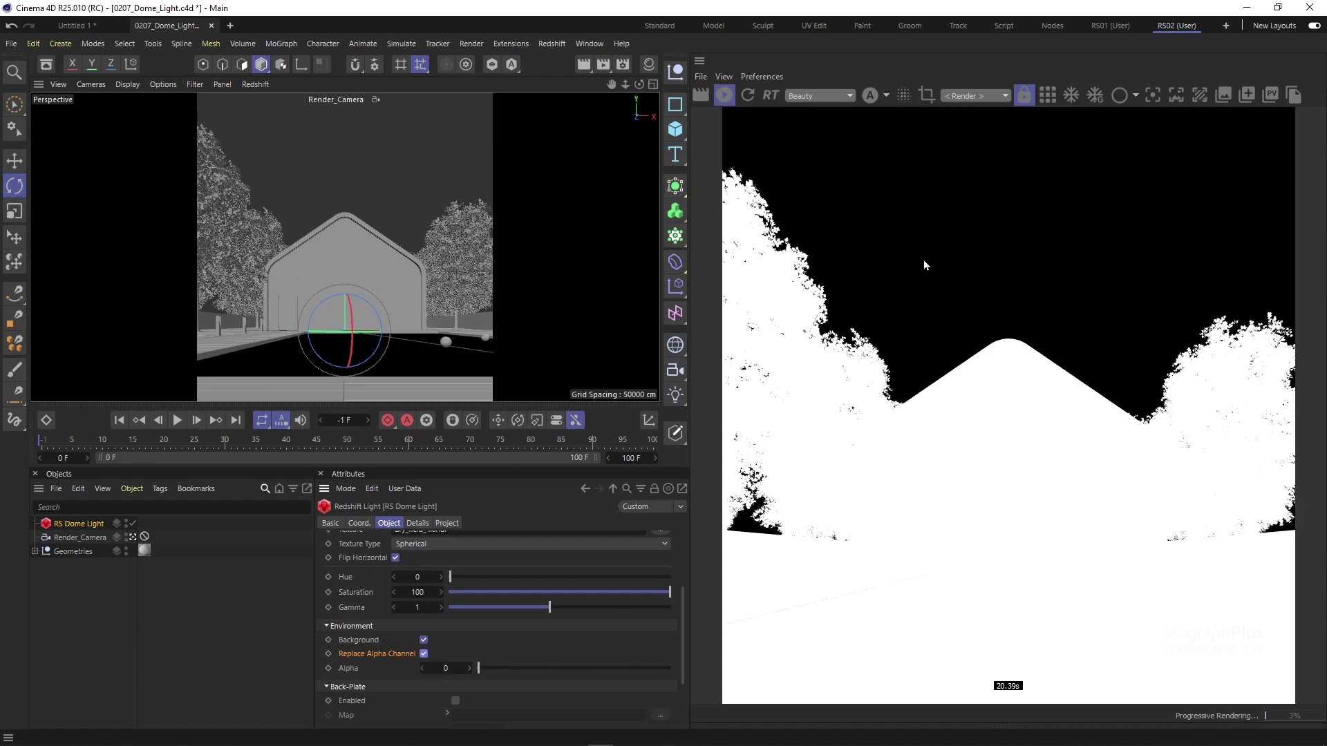
pyautogui.click(868, 101)
pyautogui.click(868, 101)
pyautogui.click(354, 670)
pyautogui.moveTo(493, 668); pyautogui.dragTo(406, 678)
pyautogui.moveTo(526, 665); pyautogui.dragTo(408, 670)
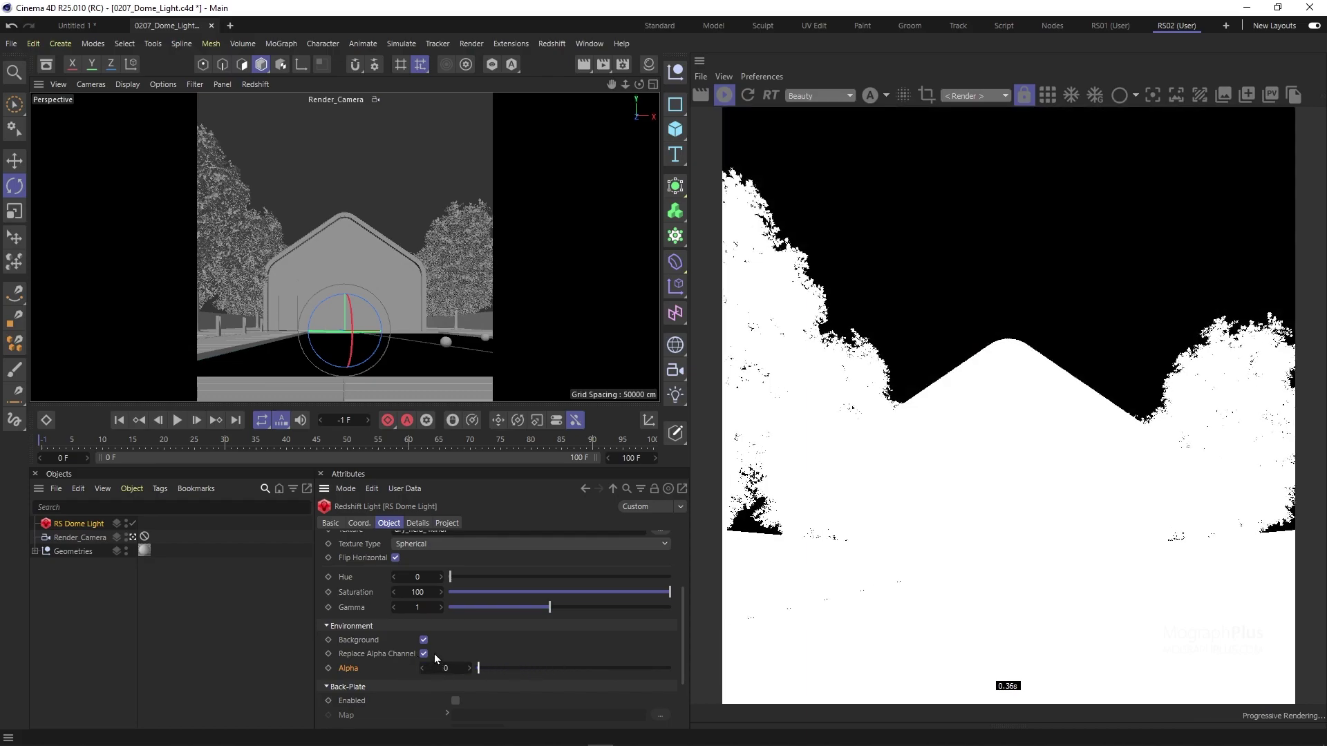
pyautogui.click(423, 654)
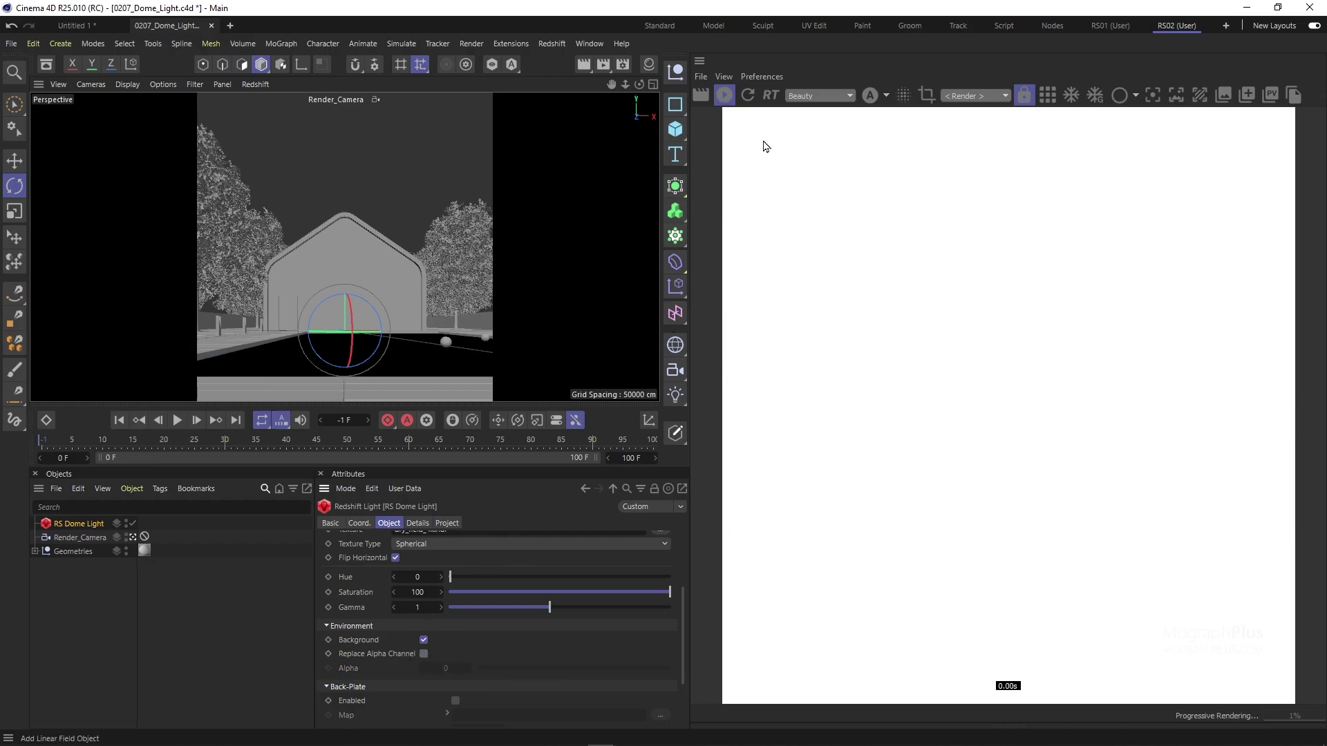
pyautogui.click(868, 97)
# Step: Enable the back-plate with the sunset sky photo and raise its exposure to 2.655
pyautogui.scroll(-3, 360, 636)
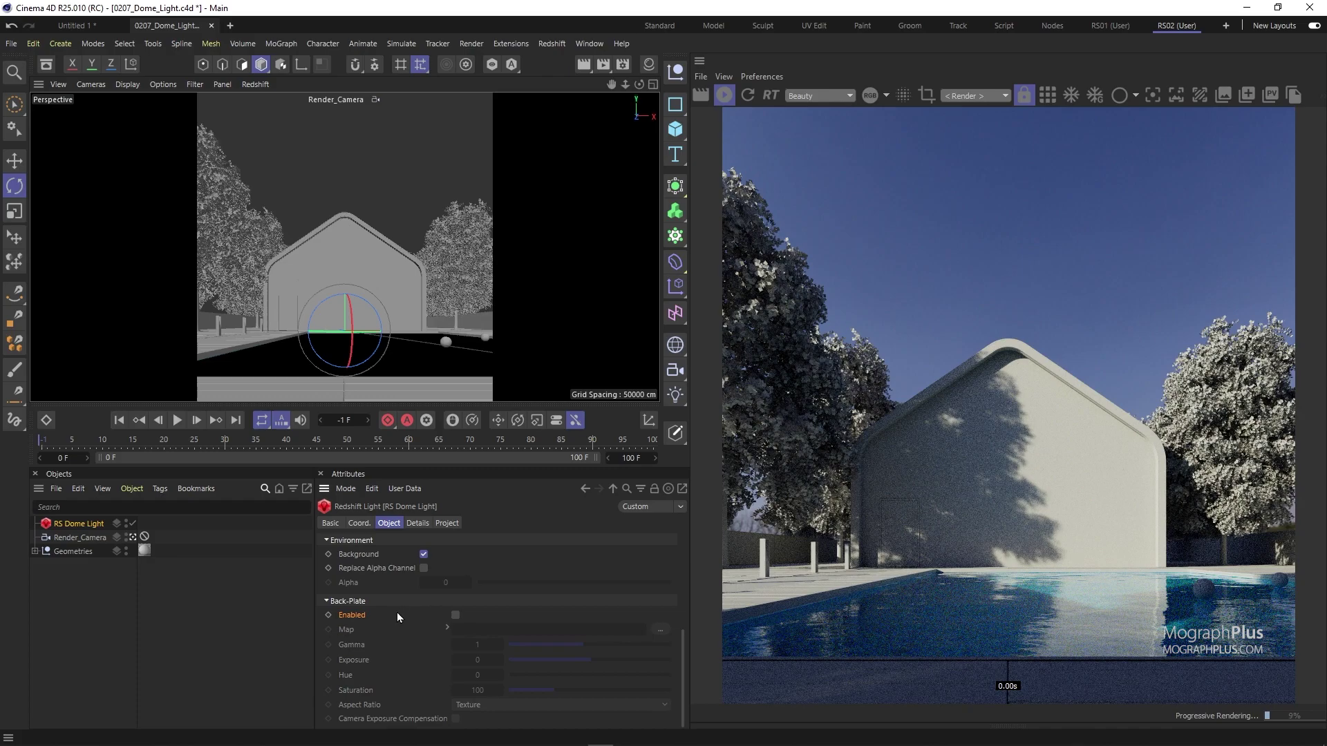
pyautogui.click(455, 615)
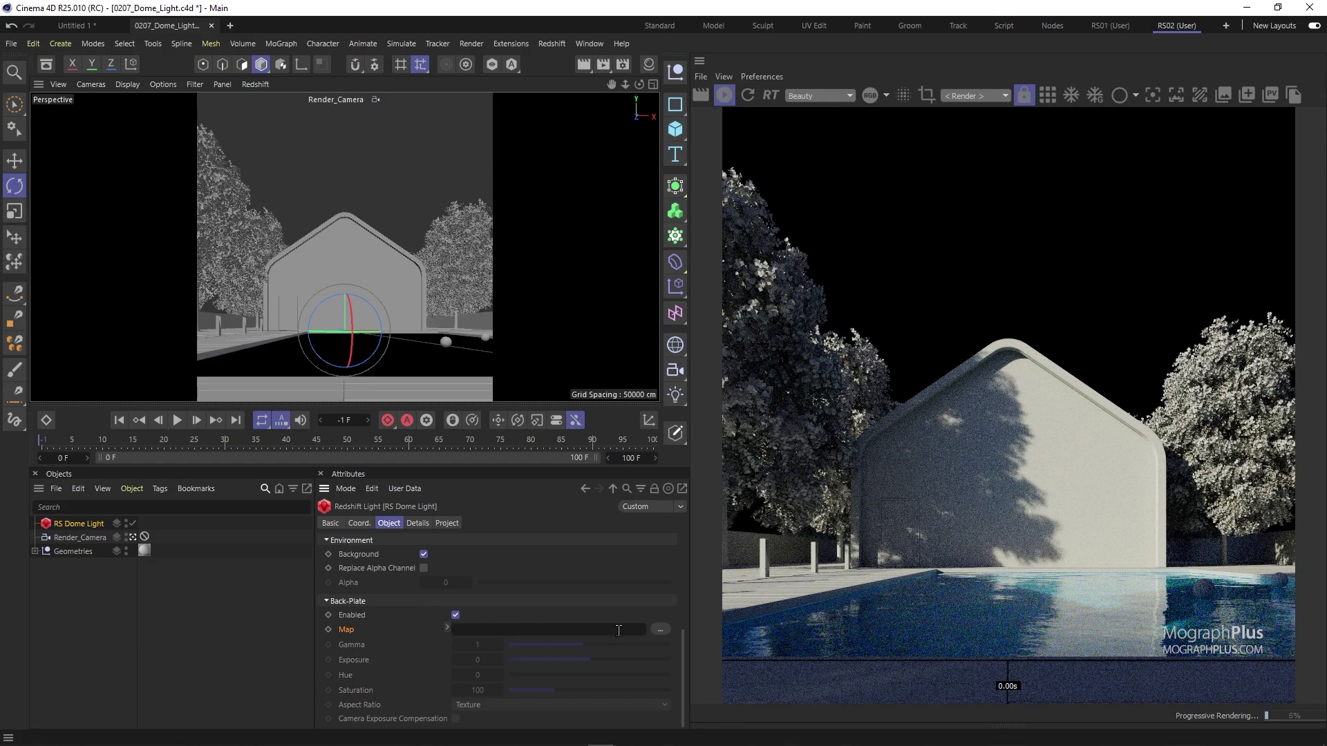
pyautogui.click(660, 629)
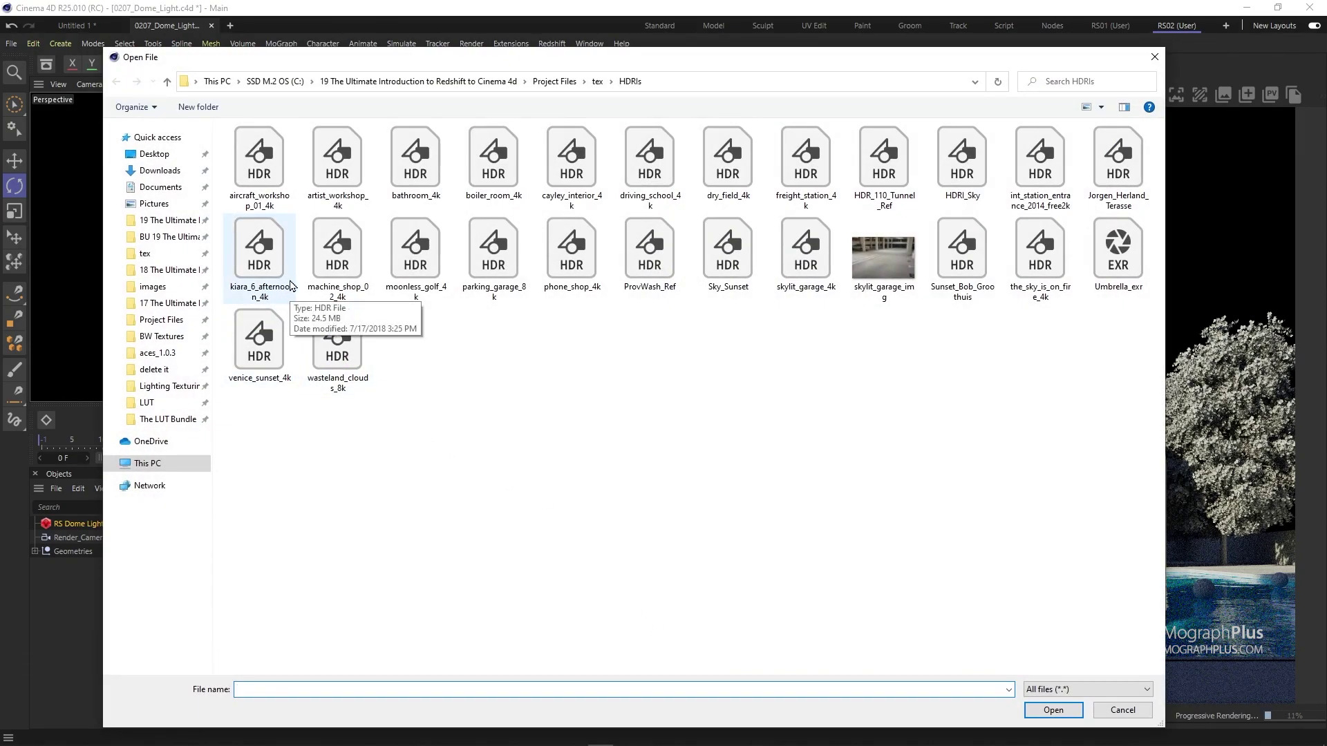
pyautogui.click(154, 369)
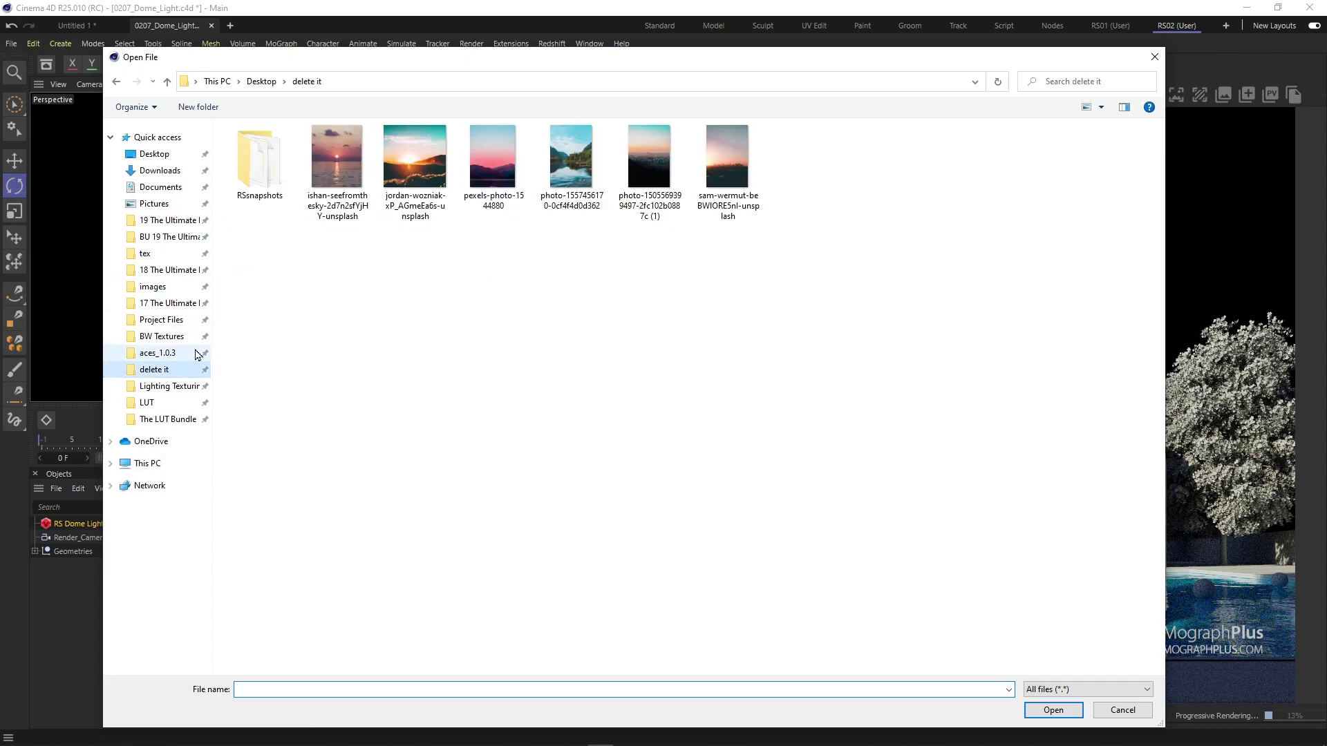
pyautogui.click(341, 168)
pyautogui.doubleClick(342, 167)
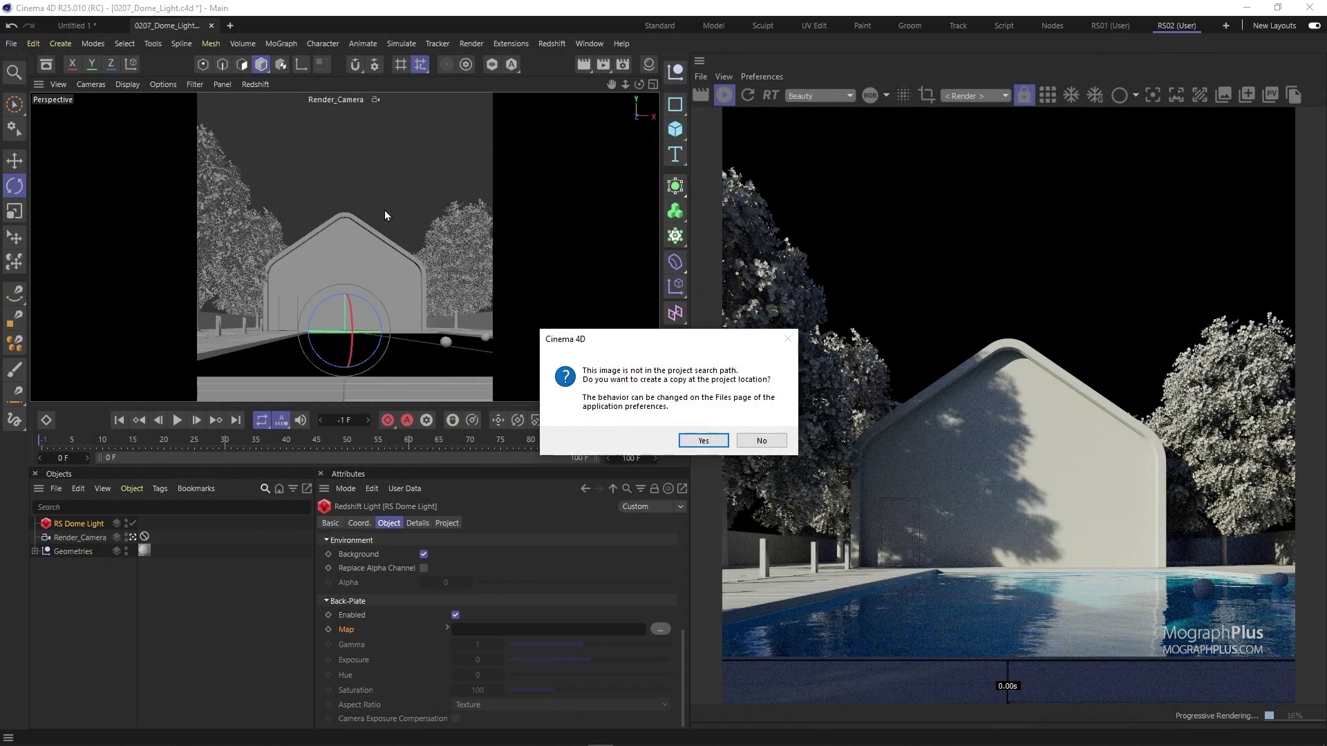
pyautogui.click(755, 438)
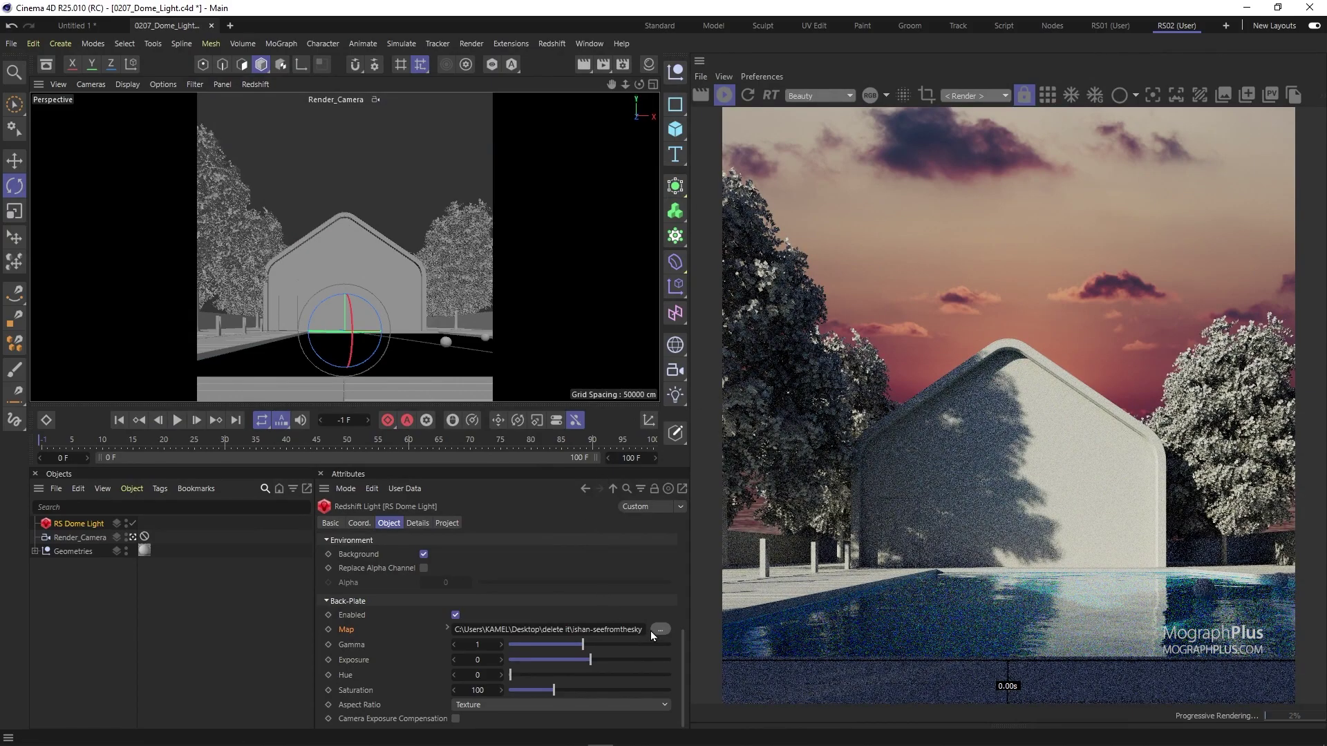
pyautogui.moveTo(603, 661); pyautogui.dragTo(617, 663)
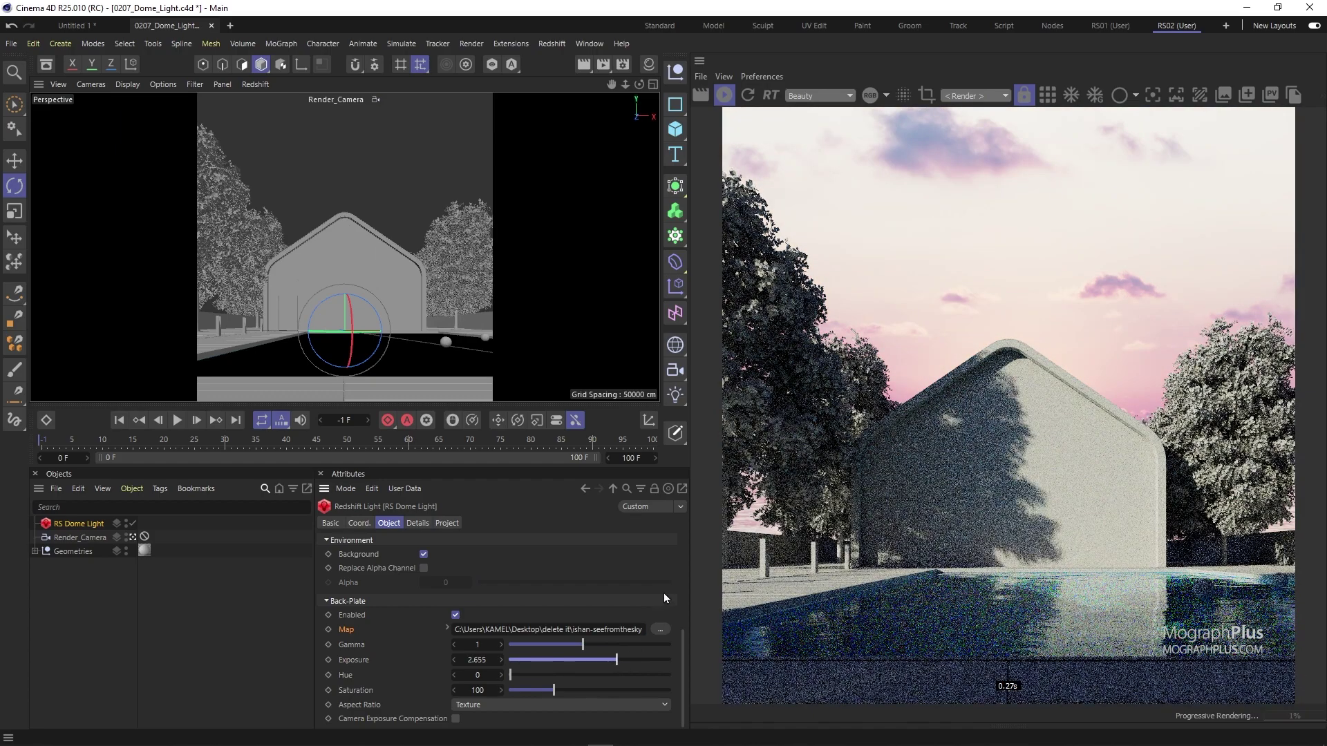
pyautogui.click(660, 629)
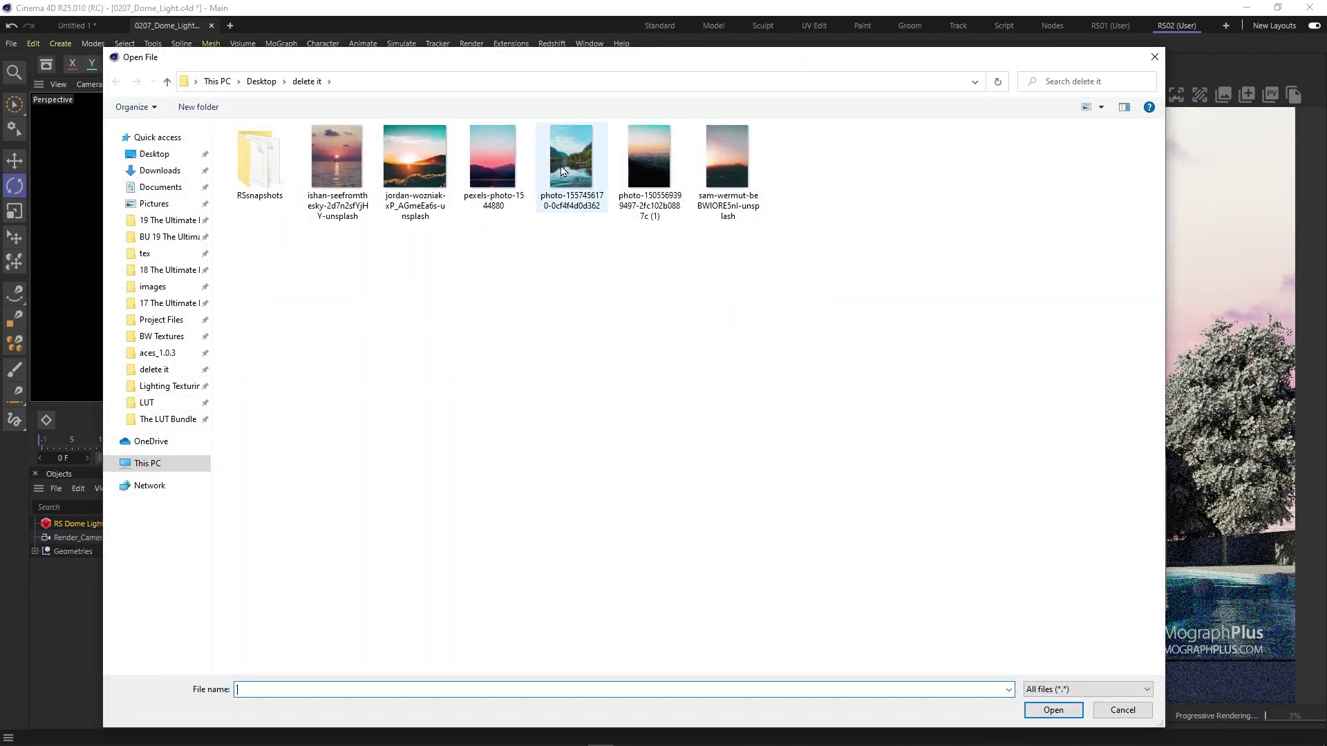
# Step: Load the mountain valley photo as back-plate at exposure 0.477, after trying another photo
pyautogui.doubleClick(569, 197)
pyautogui.click(759, 441)
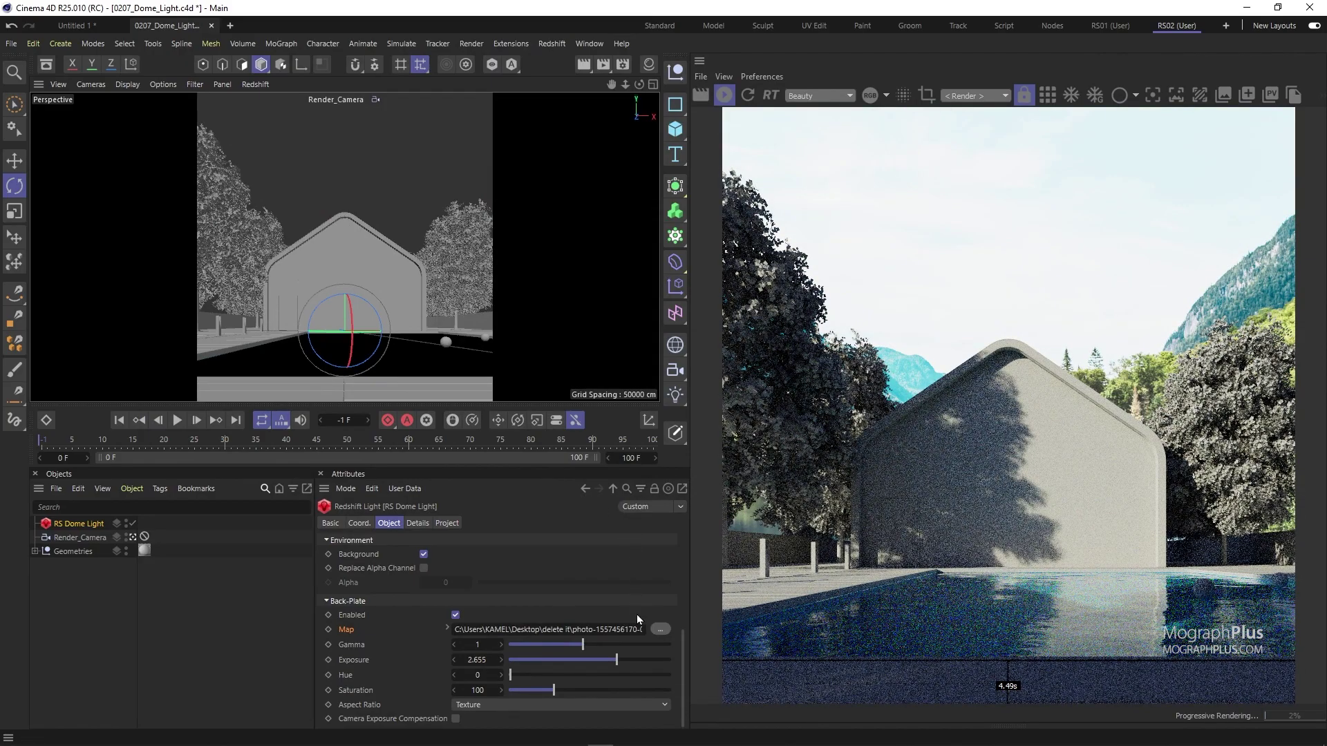
pyautogui.moveTo(612, 665); pyautogui.dragTo(595, 661)
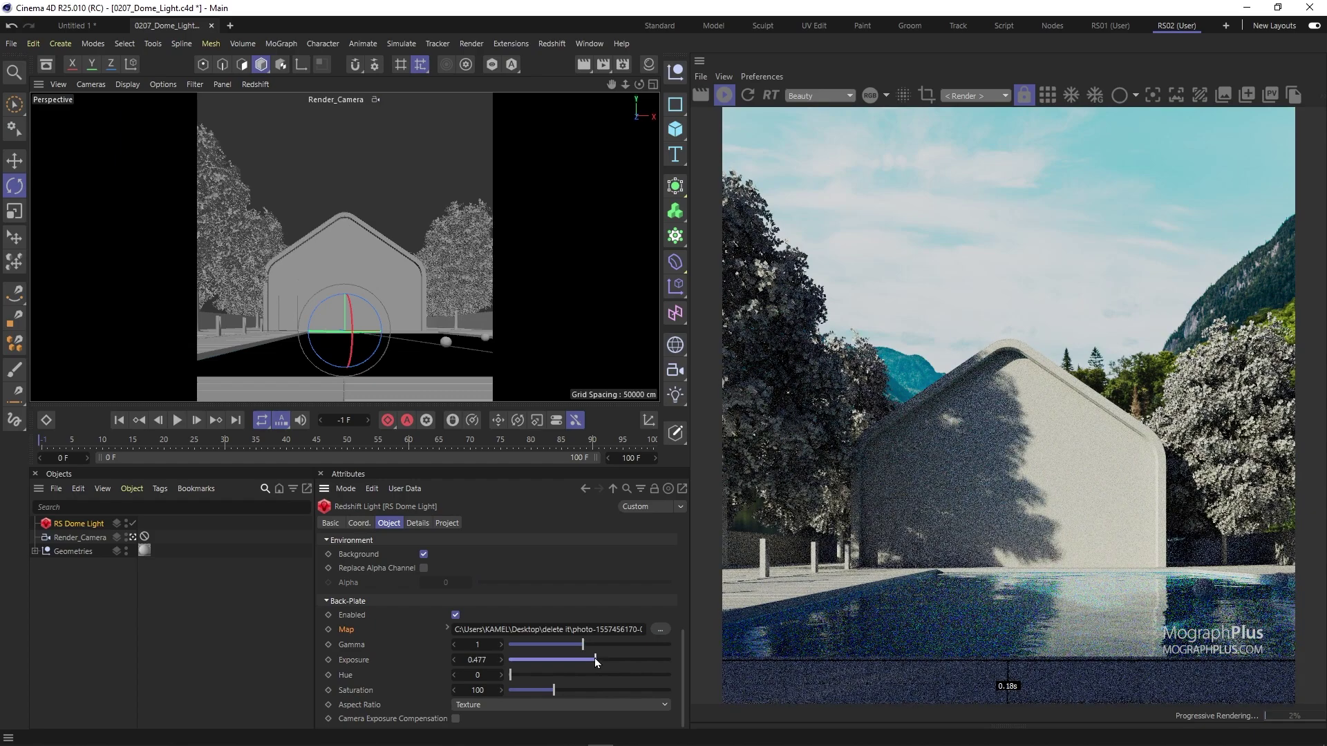
pyautogui.click(660, 629)
pyautogui.doubleClick(647, 185)
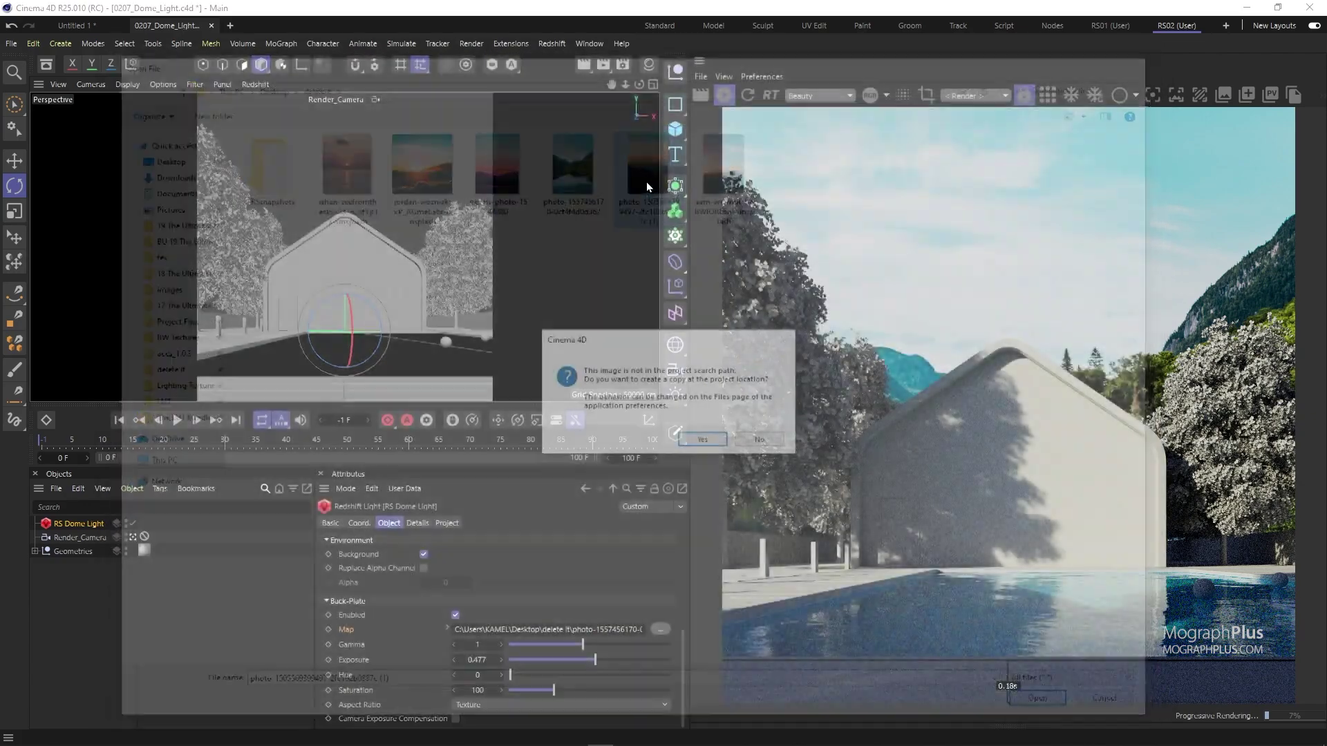
pyautogui.click(760, 441)
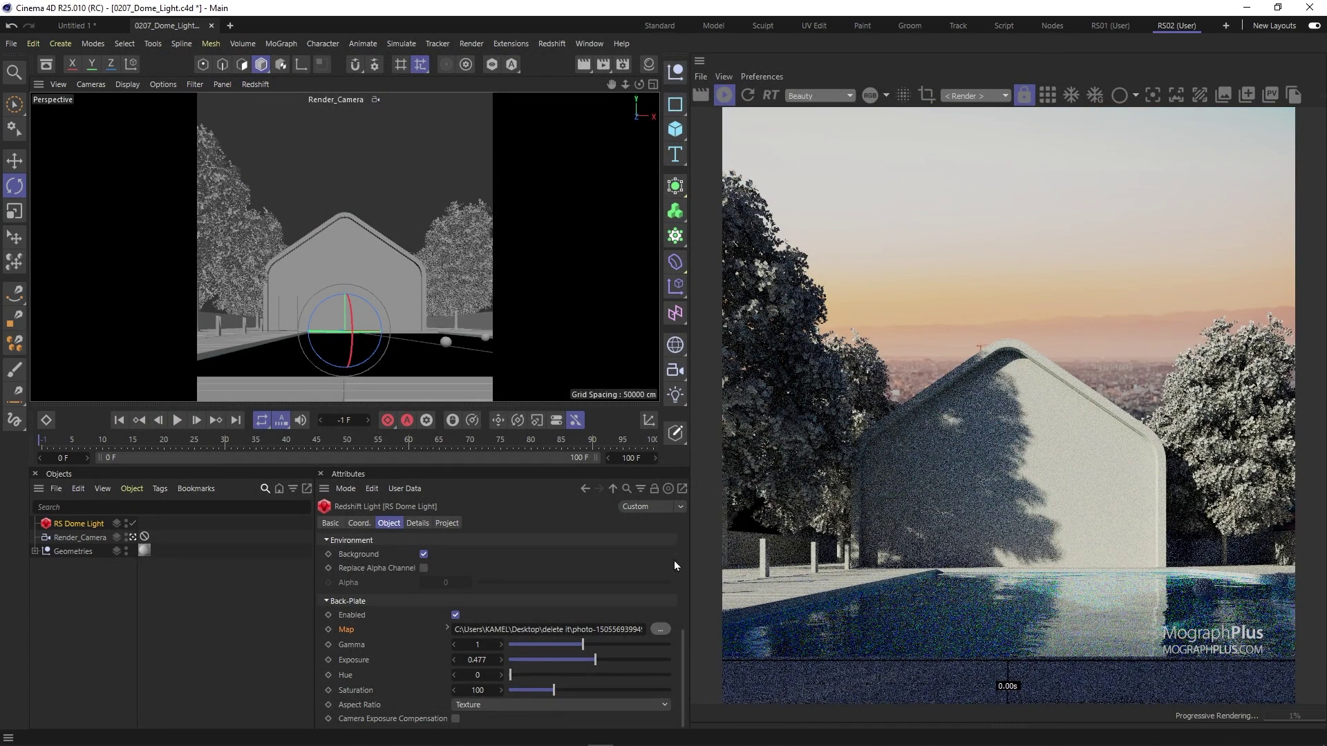
pyautogui.click(660, 629)
pyautogui.doubleClick(582, 182)
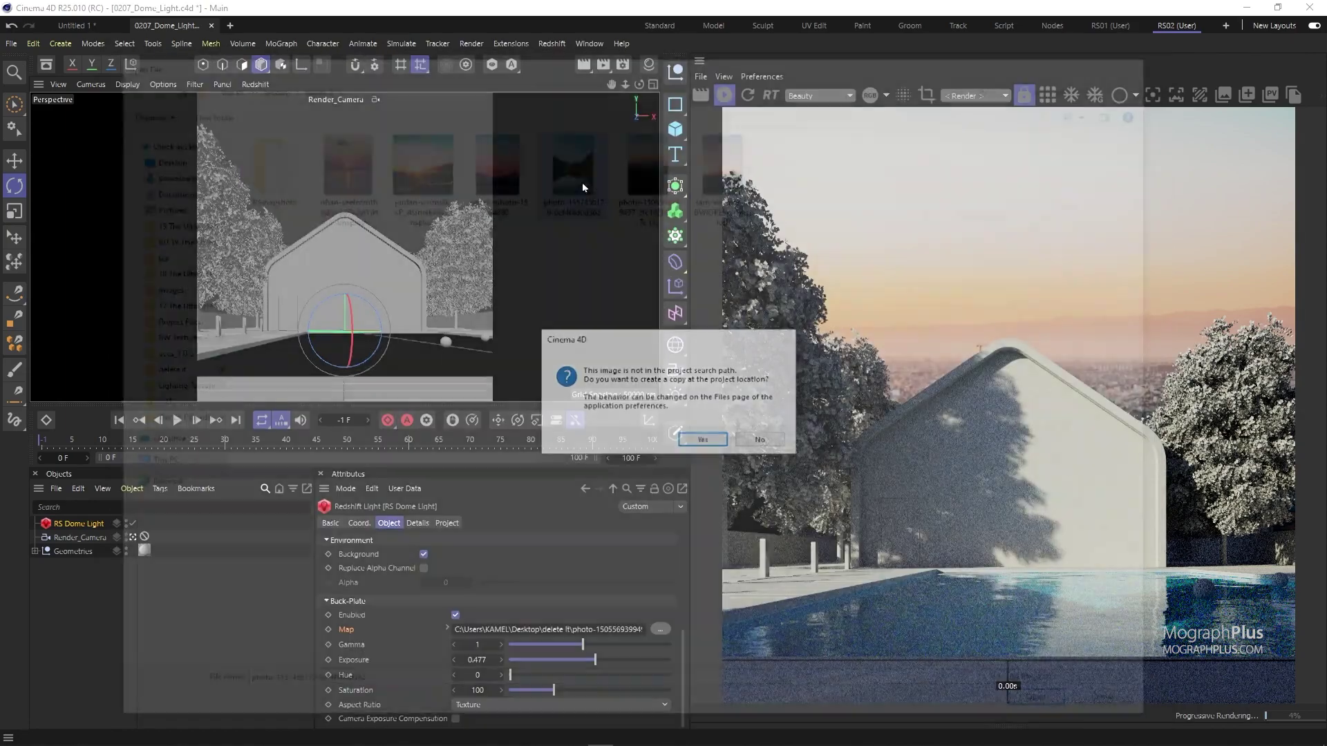
pyautogui.click(691, 440)
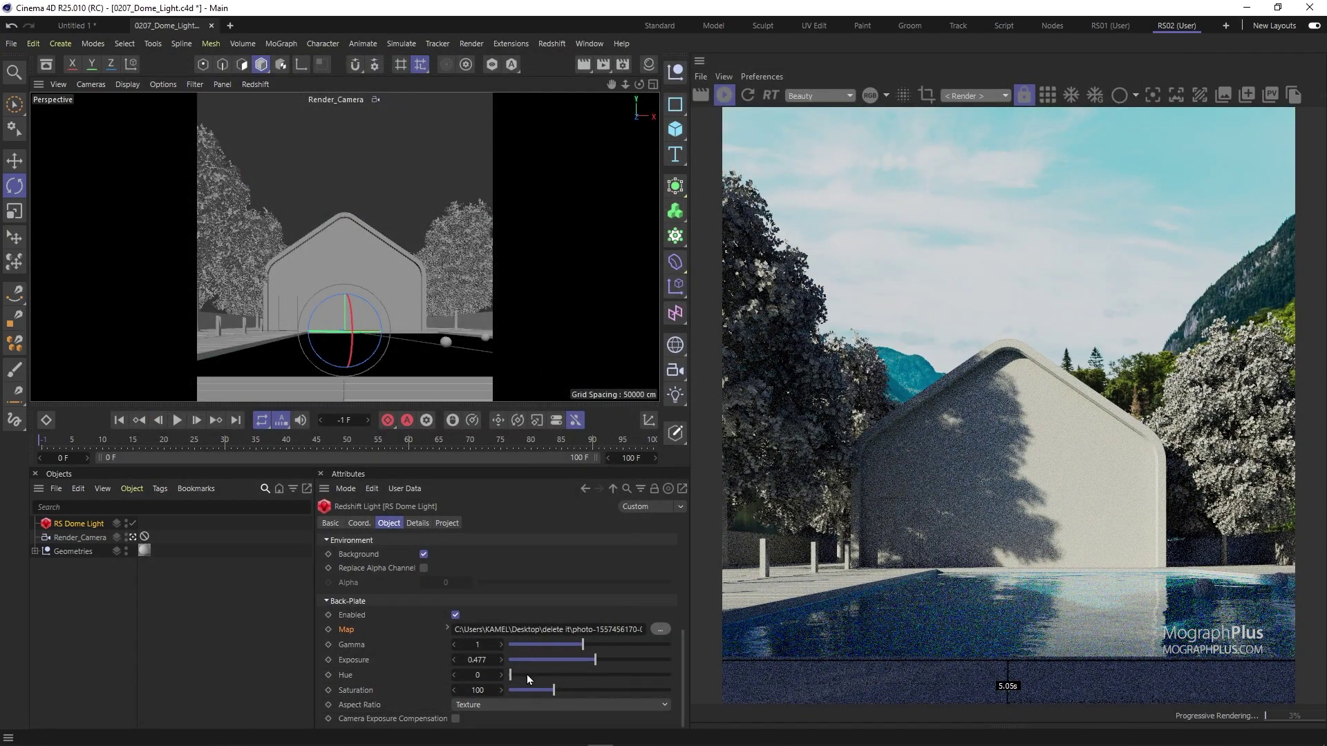
# Step: Return the back-plate hue to 0 and set its saturation to 100
pyautogui.moveTo(527, 674); pyautogui.dragTo(450, 694)
pyautogui.moveTo(542, 694); pyautogui.dragTo(610, 699)
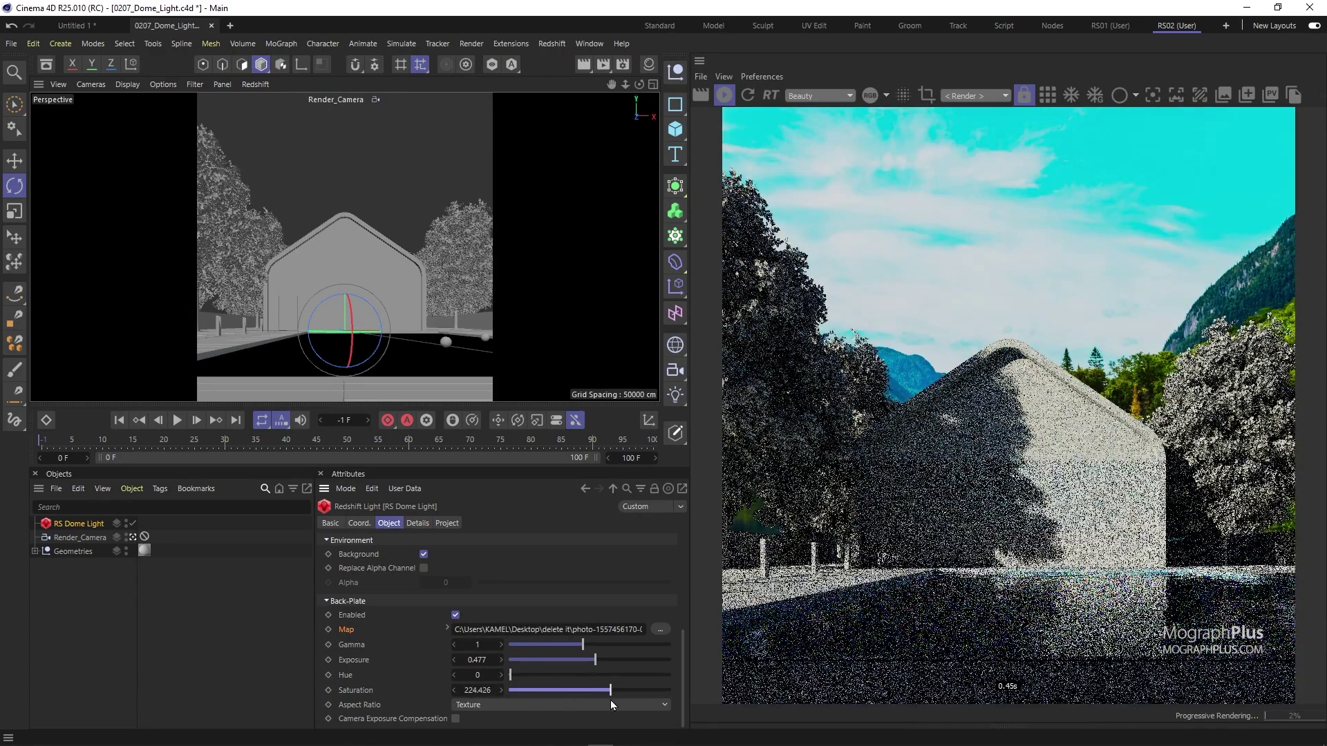
pyautogui.click(469, 688)
pyautogui.write('10')
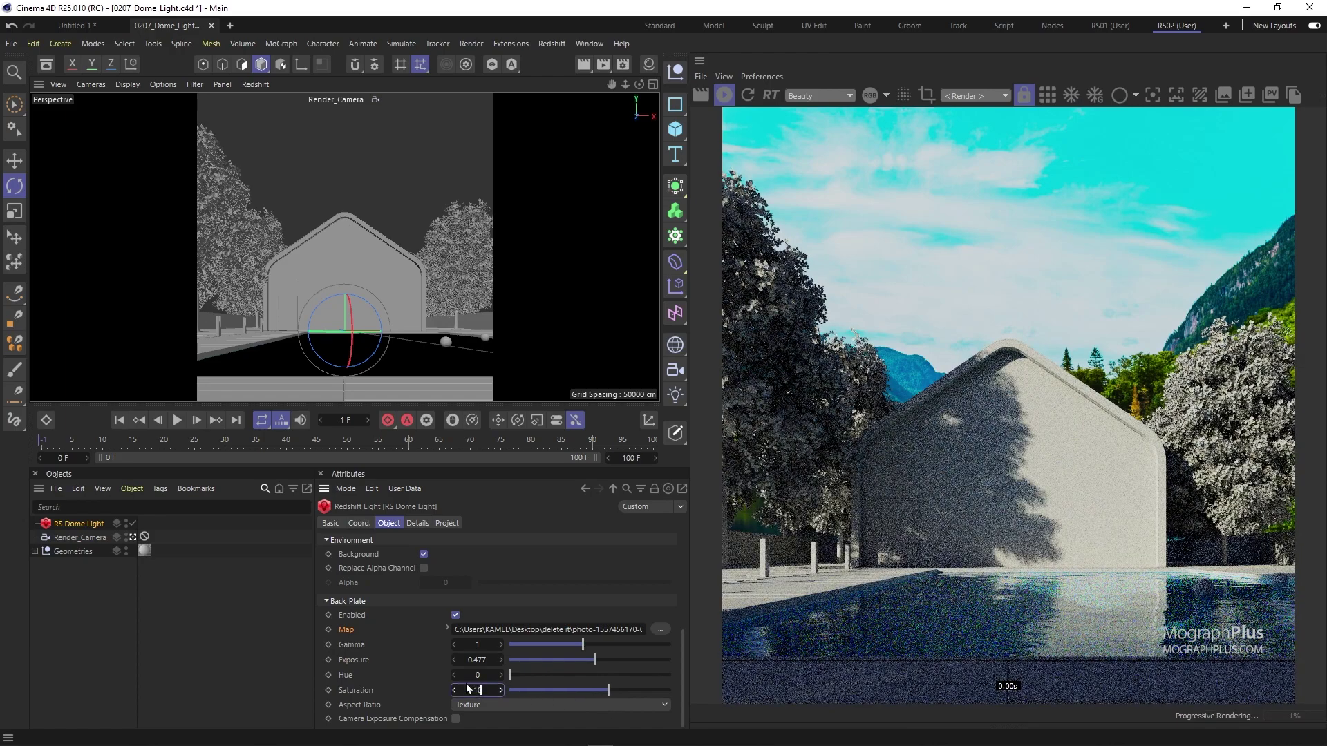
pyautogui.write('0')
pyautogui.press('Return')
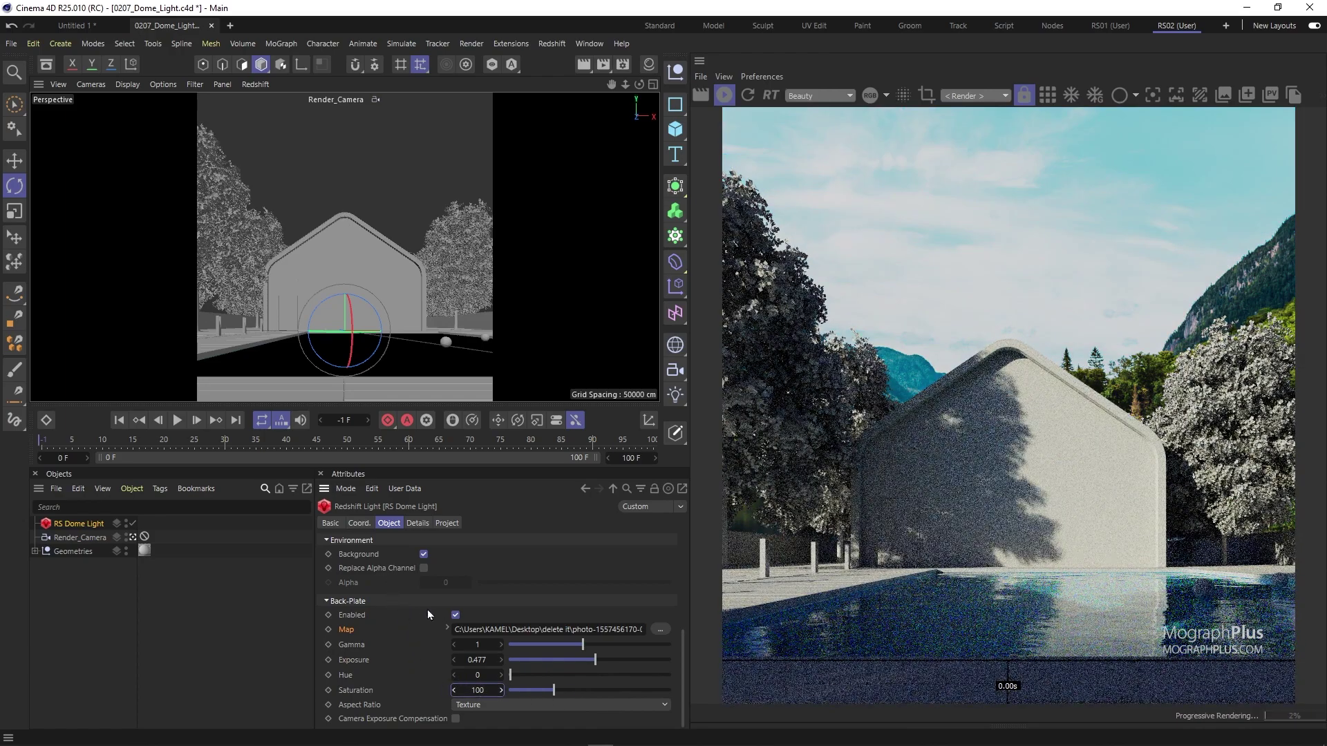
# Step: Disable the back-plate, duplicate the dome light and turn off the original RS Dome Light
pyautogui.click(455, 614)
pyautogui.click(433, 603)
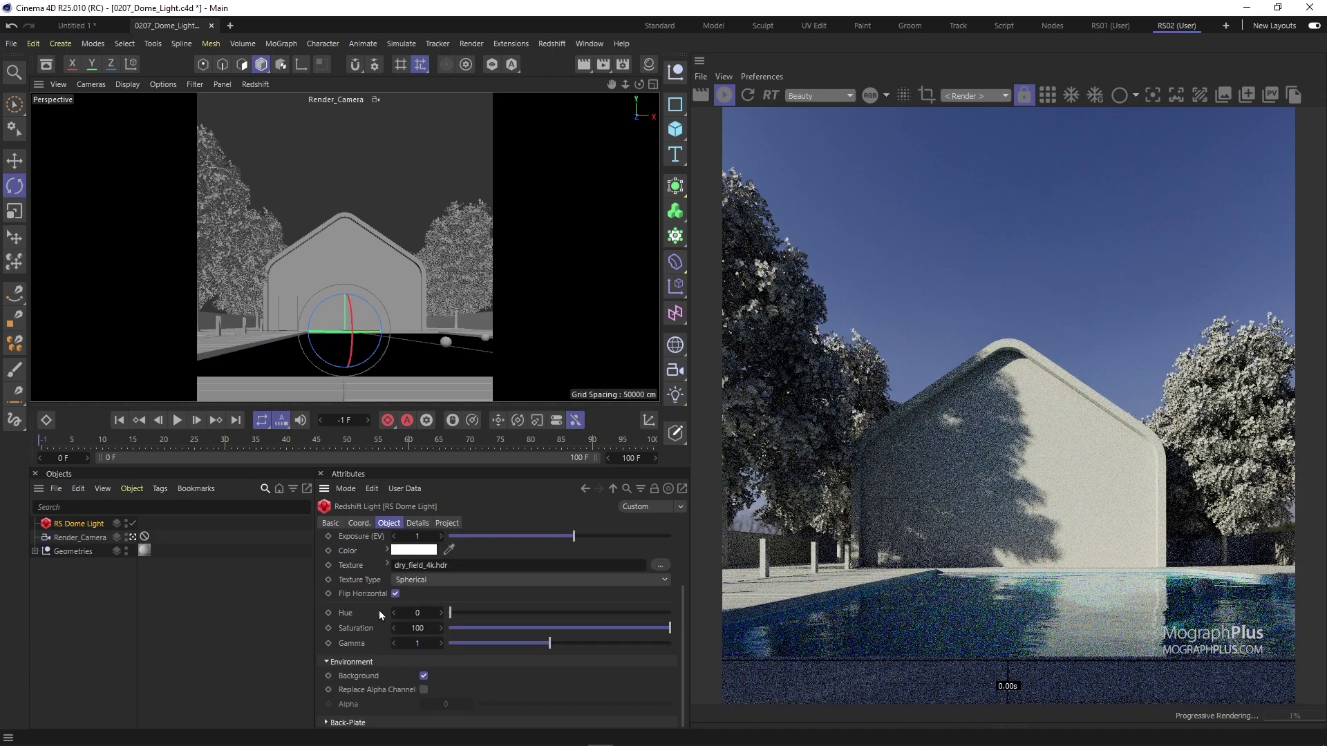
pyautogui.scroll(1, 360, 594)
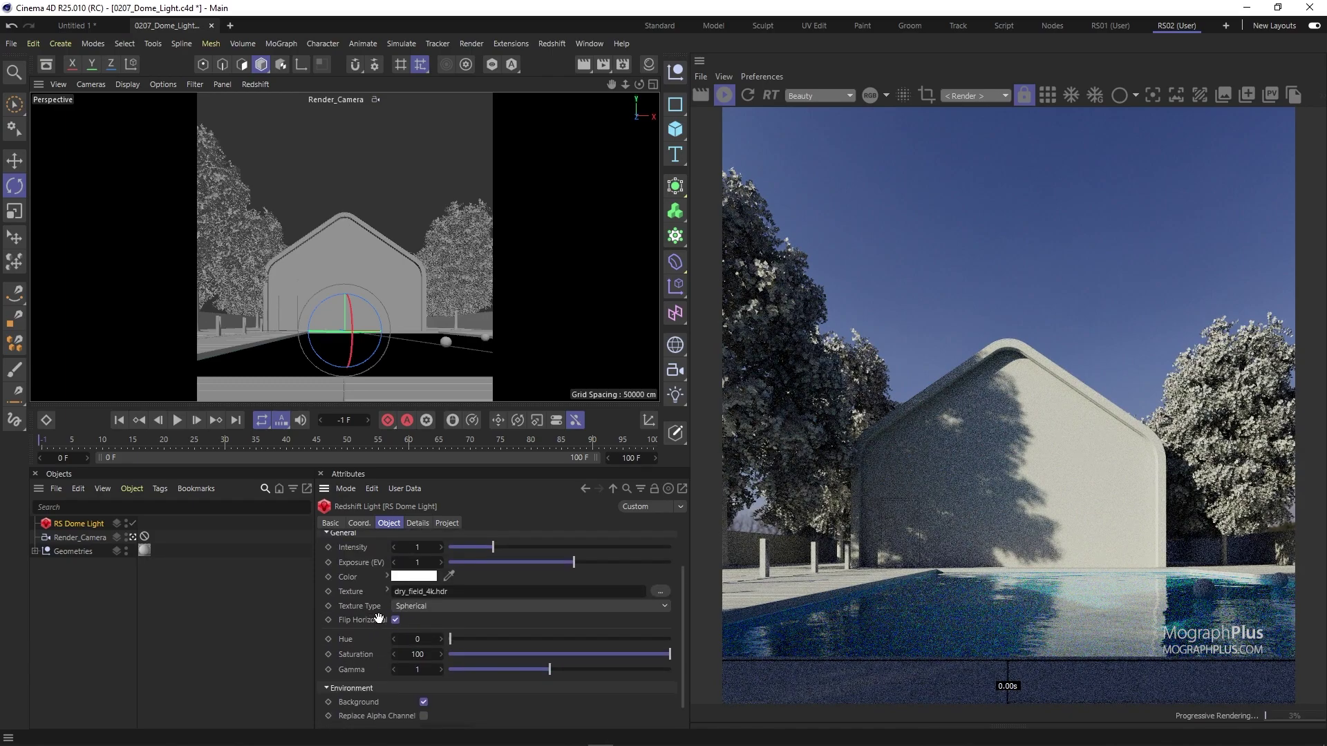
pyautogui.scroll(1, 379, 617)
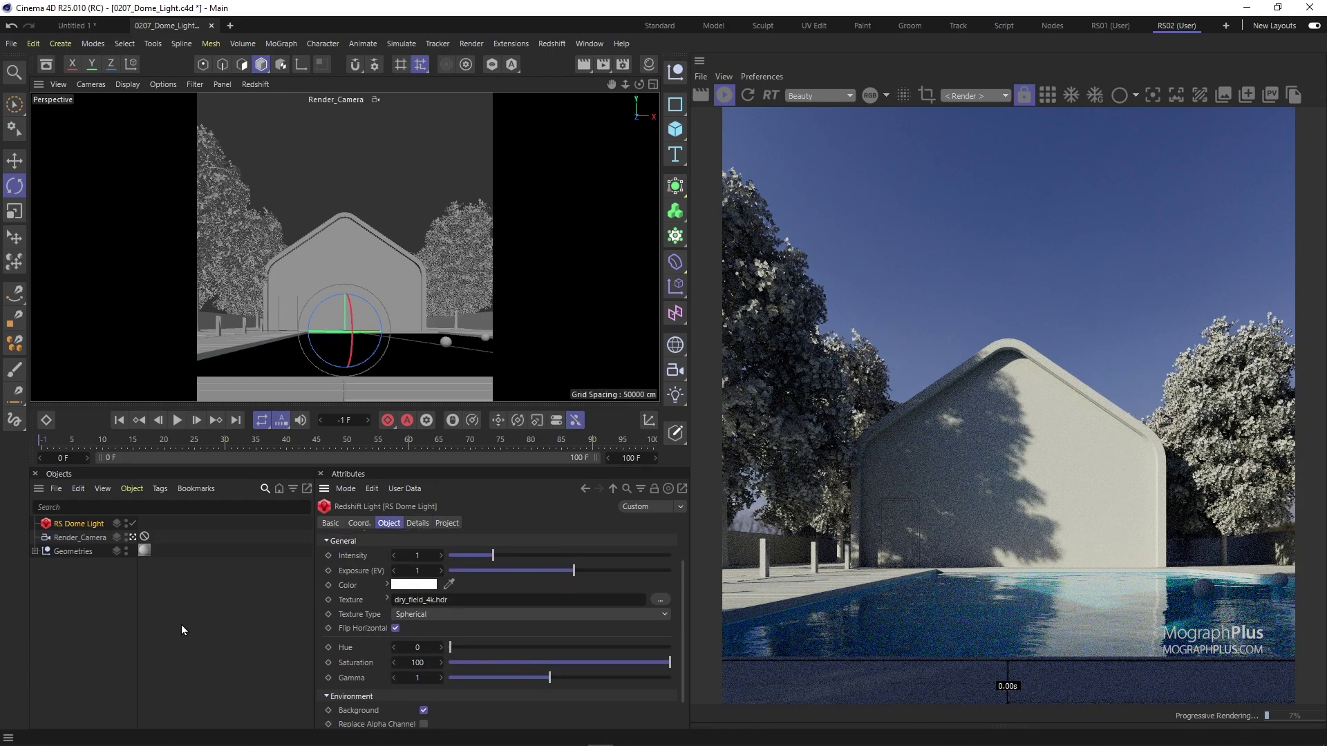
pyautogui.scroll(2, 328, 600)
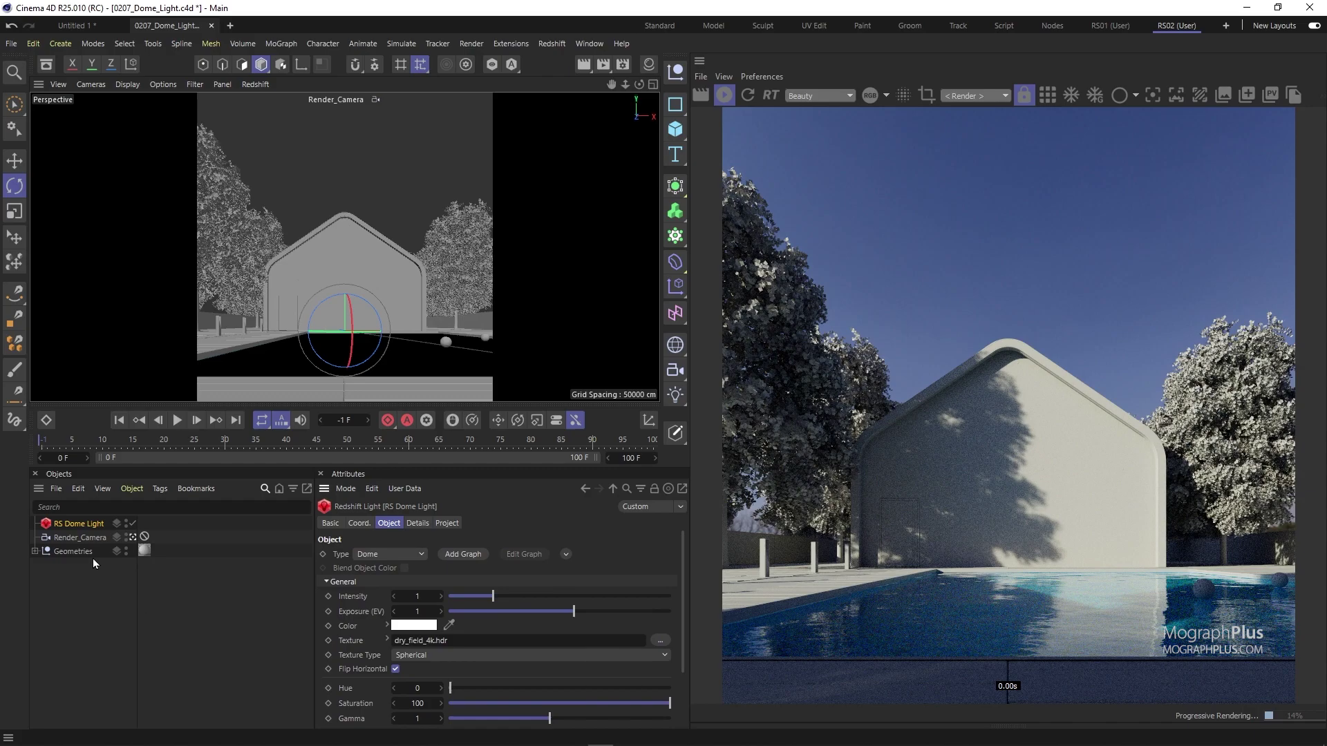
pyautogui.hotkey('ctrl', 'c')
pyautogui.hotkey('ctrl', 'v')
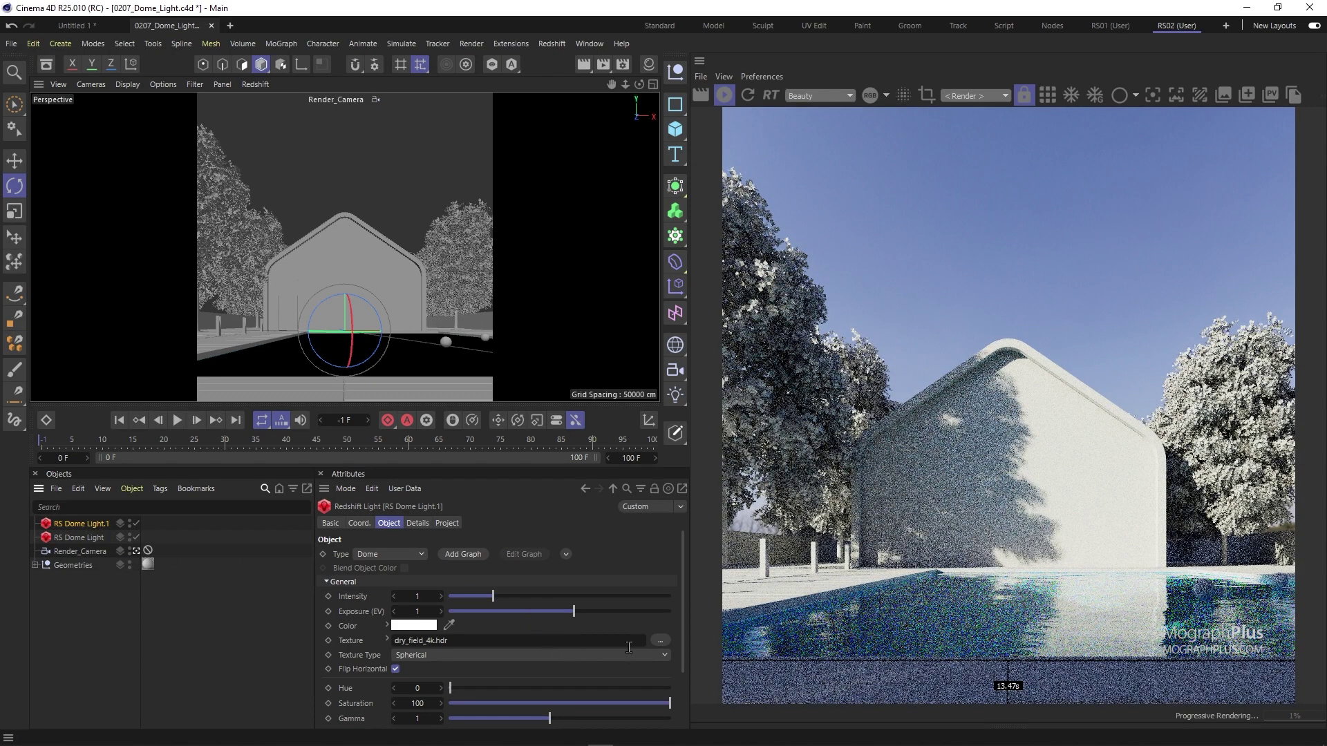
pyautogui.click(136, 537)
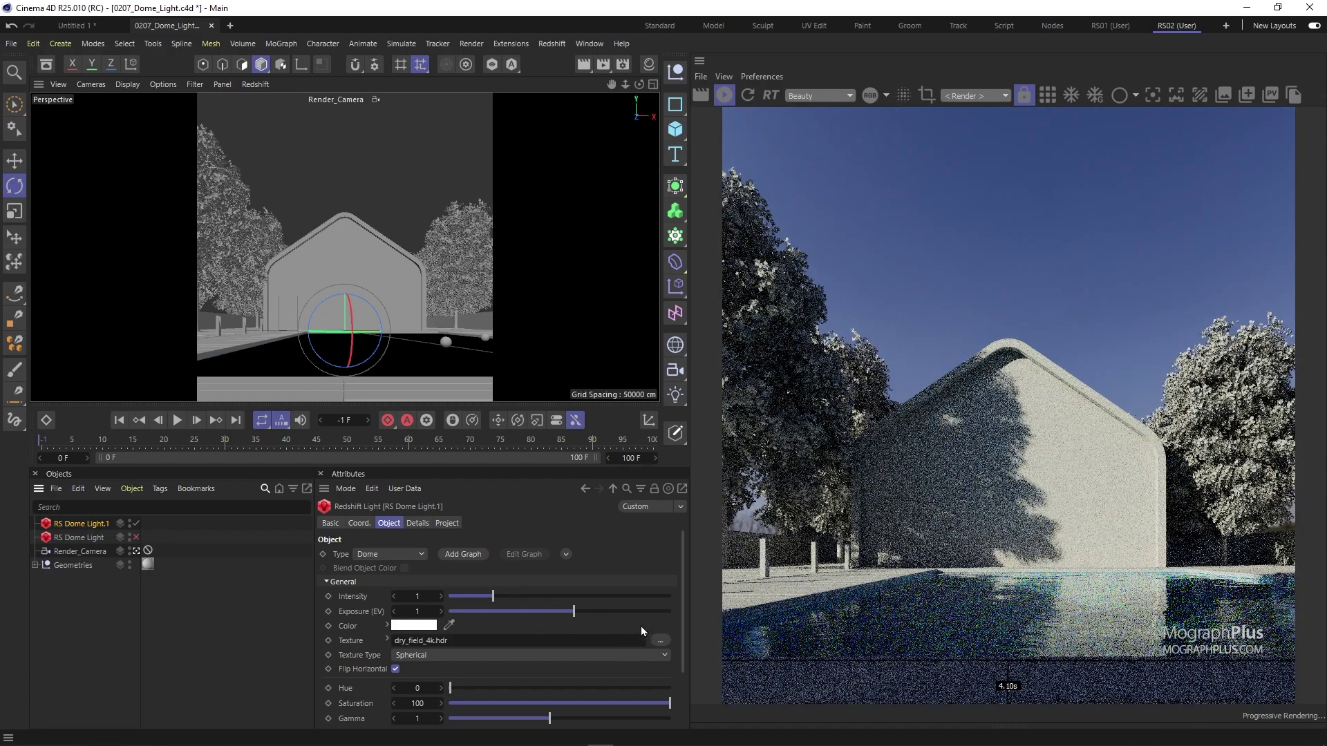
# Step: Load wasteland_clouds_8k.hdr into the duplicate dome and set its exposure to 0
pyautogui.click(658, 639)
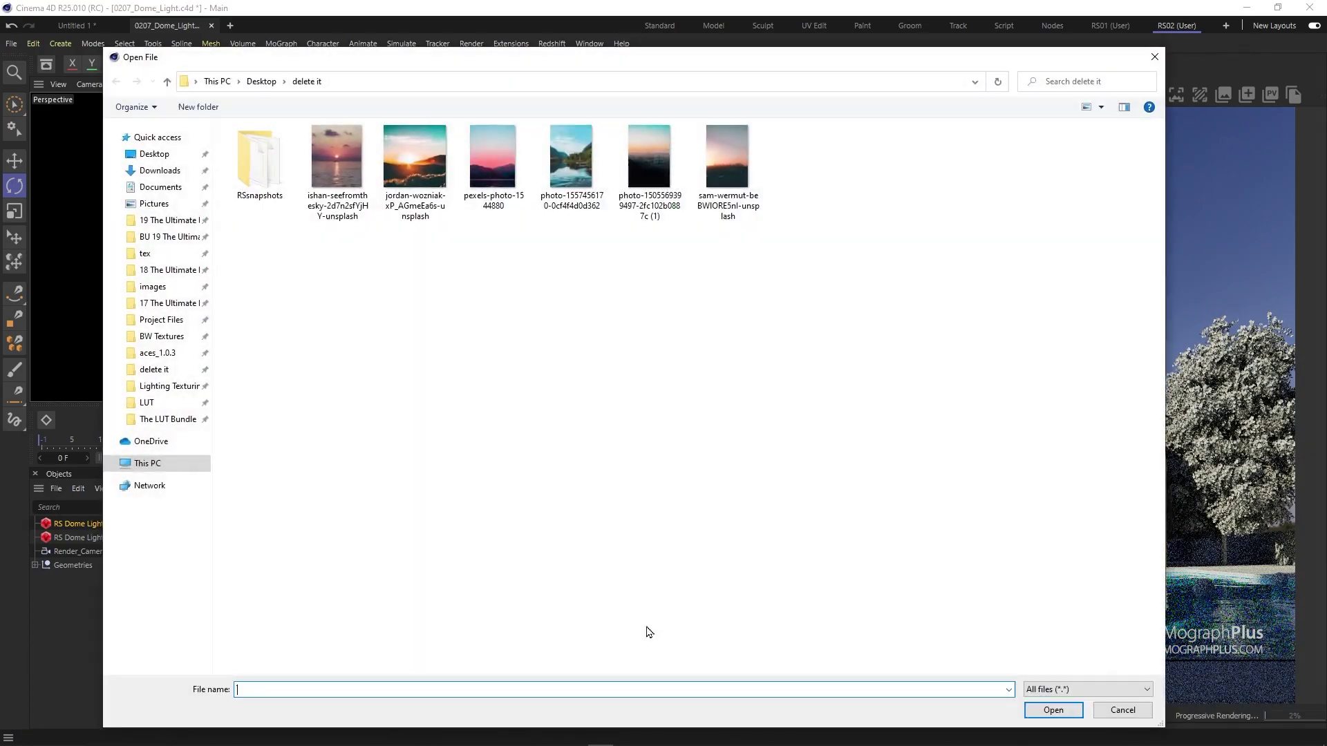
pyautogui.click(153, 253)
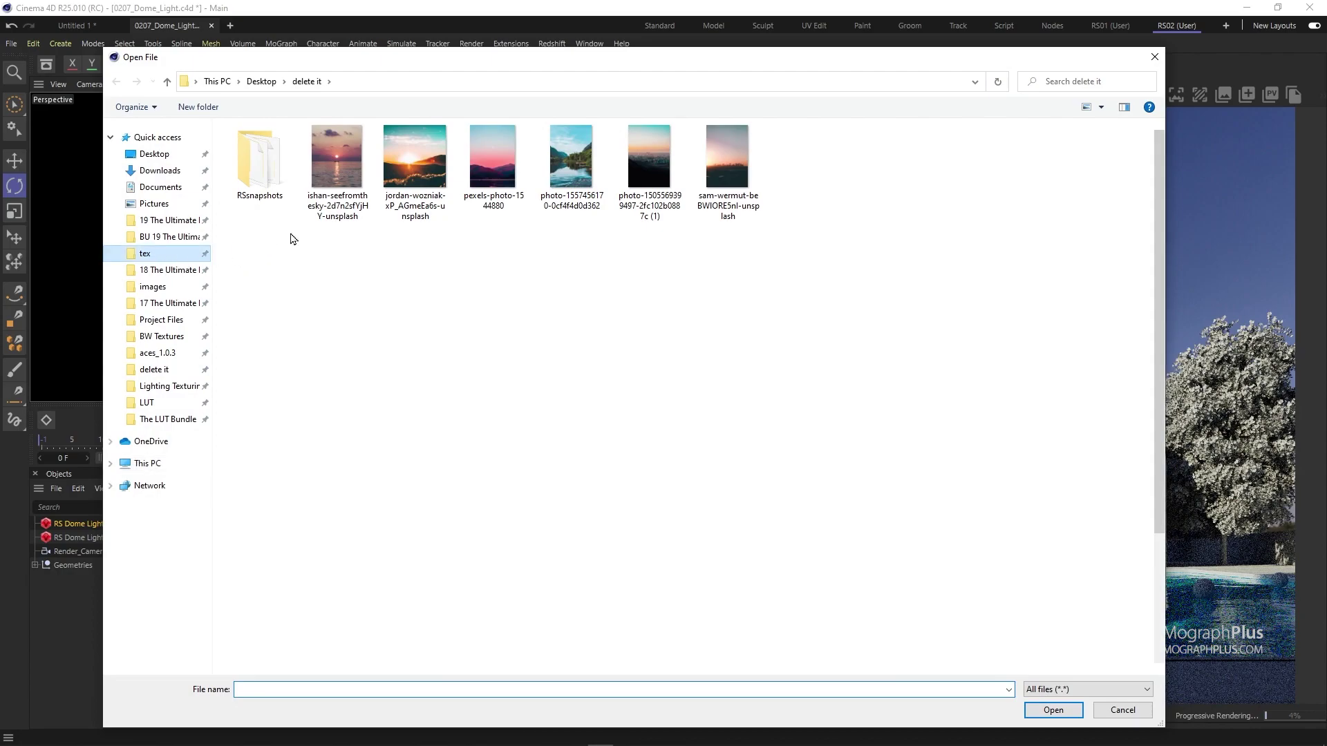
pyautogui.doubleClick(492, 166)
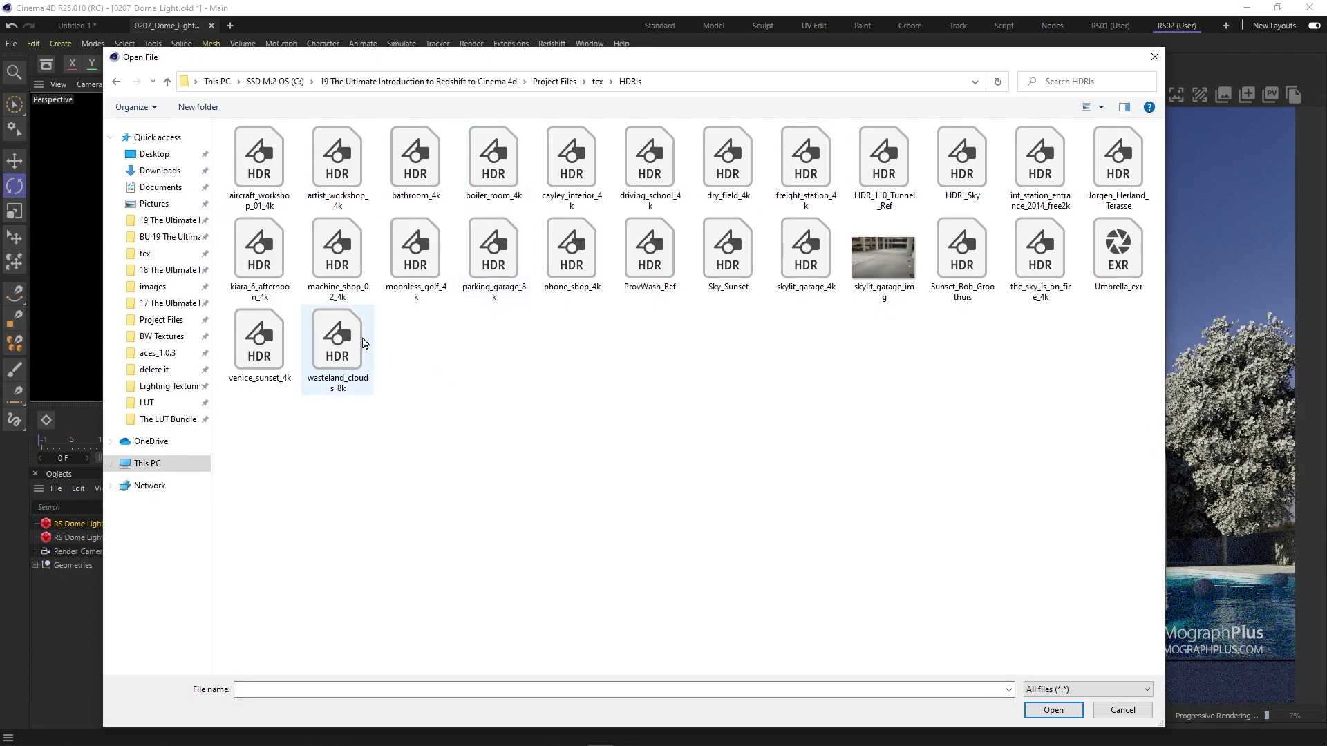
pyautogui.doubleClick(337, 345)
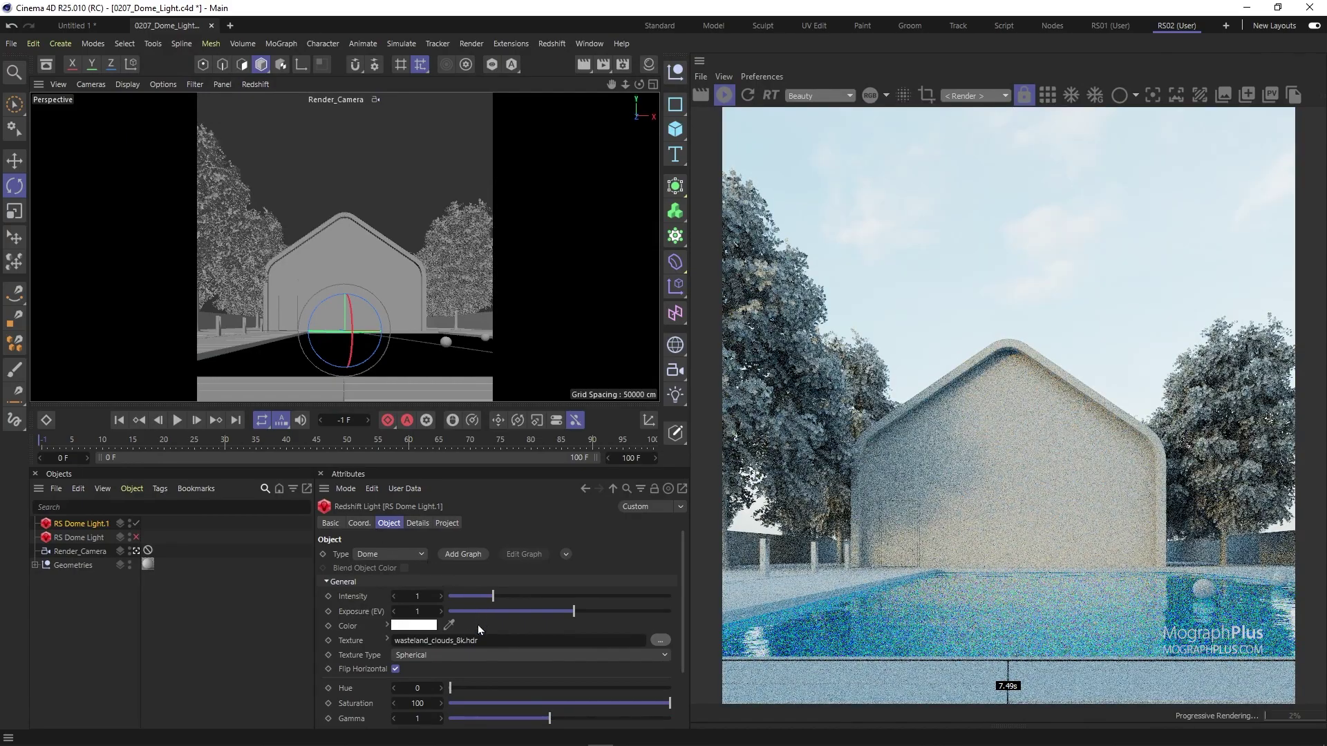
pyautogui.click(417, 612)
pyautogui.write('0')
pyautogui.press('Return')
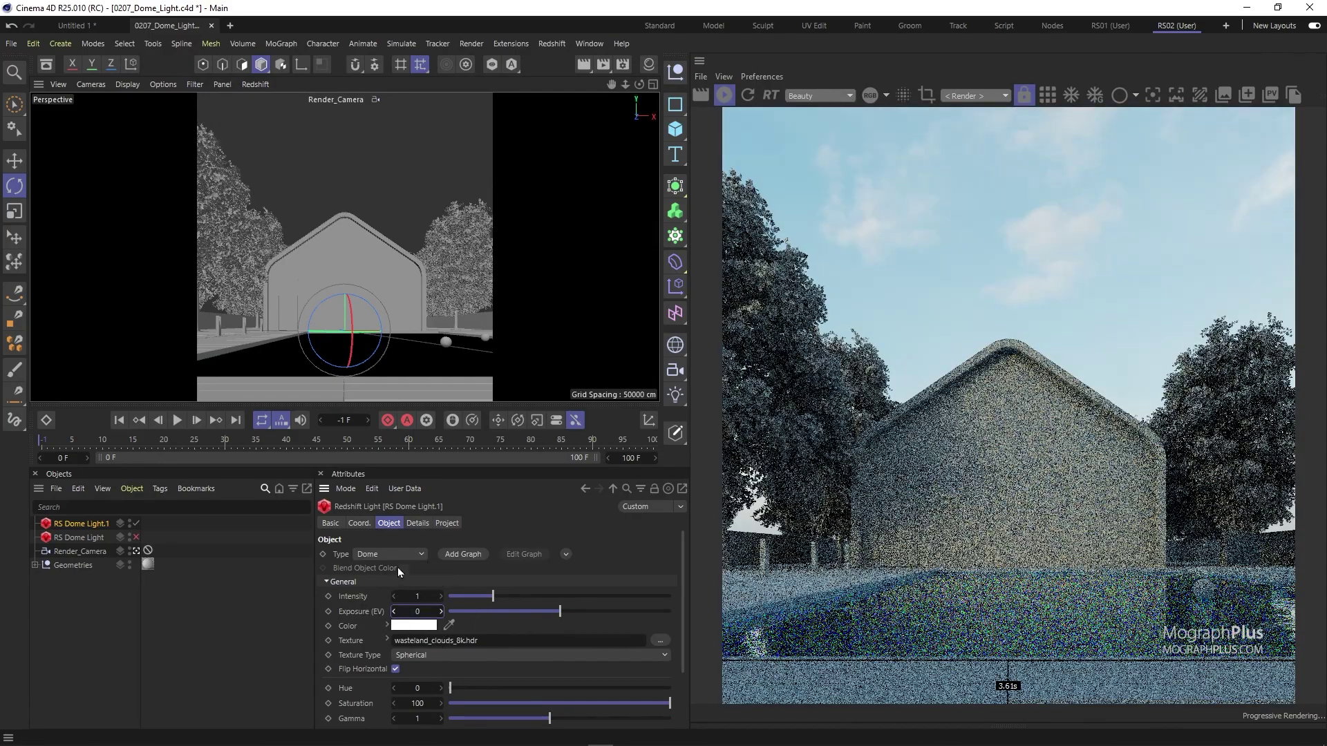
# Step: Set the duplicate dome's heading to 105° and expand its Texture settings
pyautogui.click(358, 522)
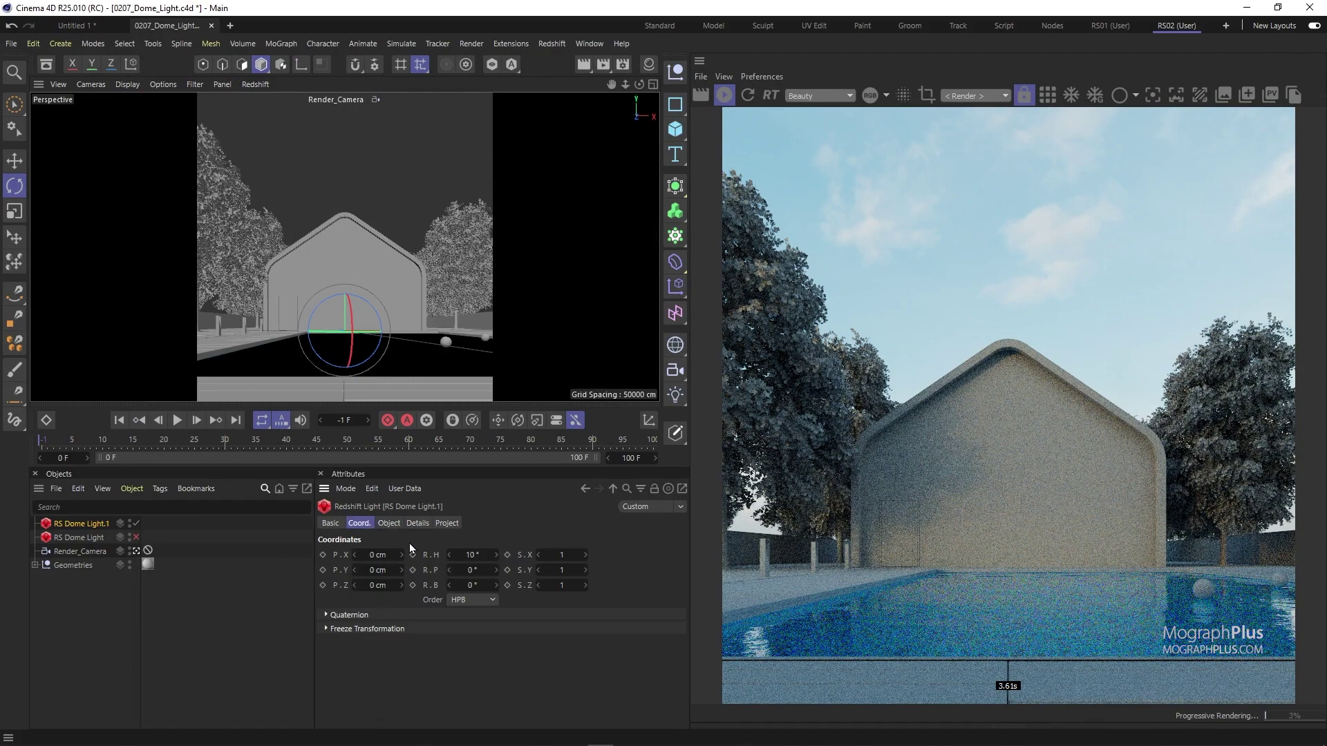
pyautogui.click(466, 555)
pyautogui.write('105')
pyautogui.press('Return')
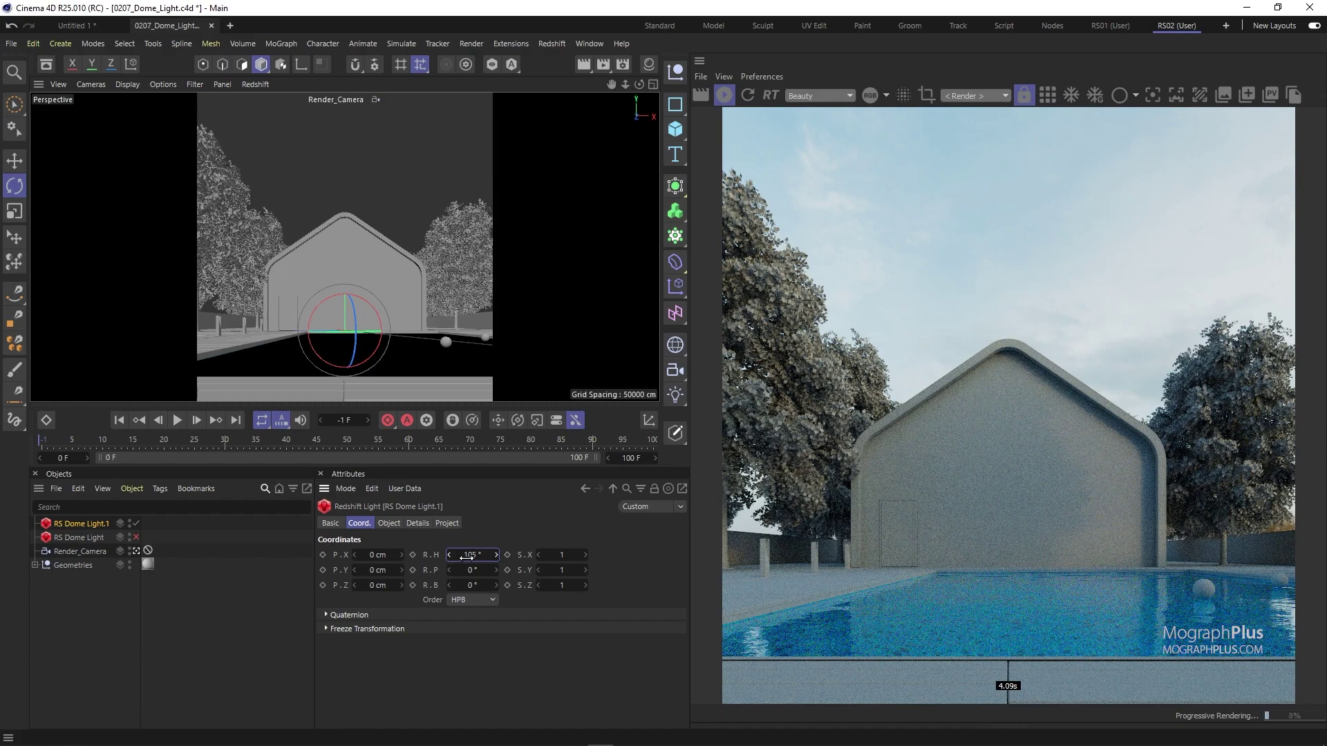
pyautogui.click(388, 523)
pyautogui.click(387, 641)
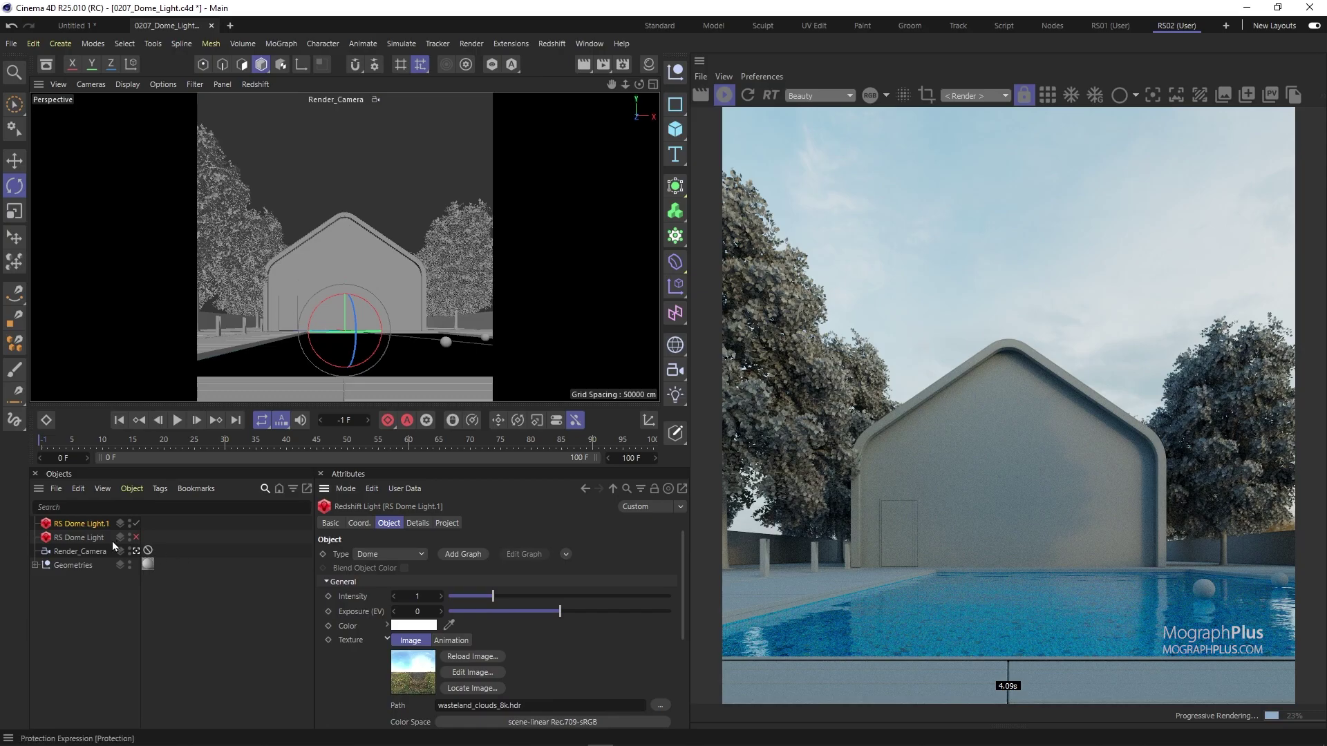
# Step: Duplicate the dome light, disable the two older domes, and load Sky_Sunset.hdr into the copy
pyautogui.keyDown('ctrl'); pyautogui.moveTo(92, 528); pyautogui.dragTo(94, 519); pyautogui.keyUp('ctrl')
pyautogui.click(136, 550)
pyautogui.click(137, 537)
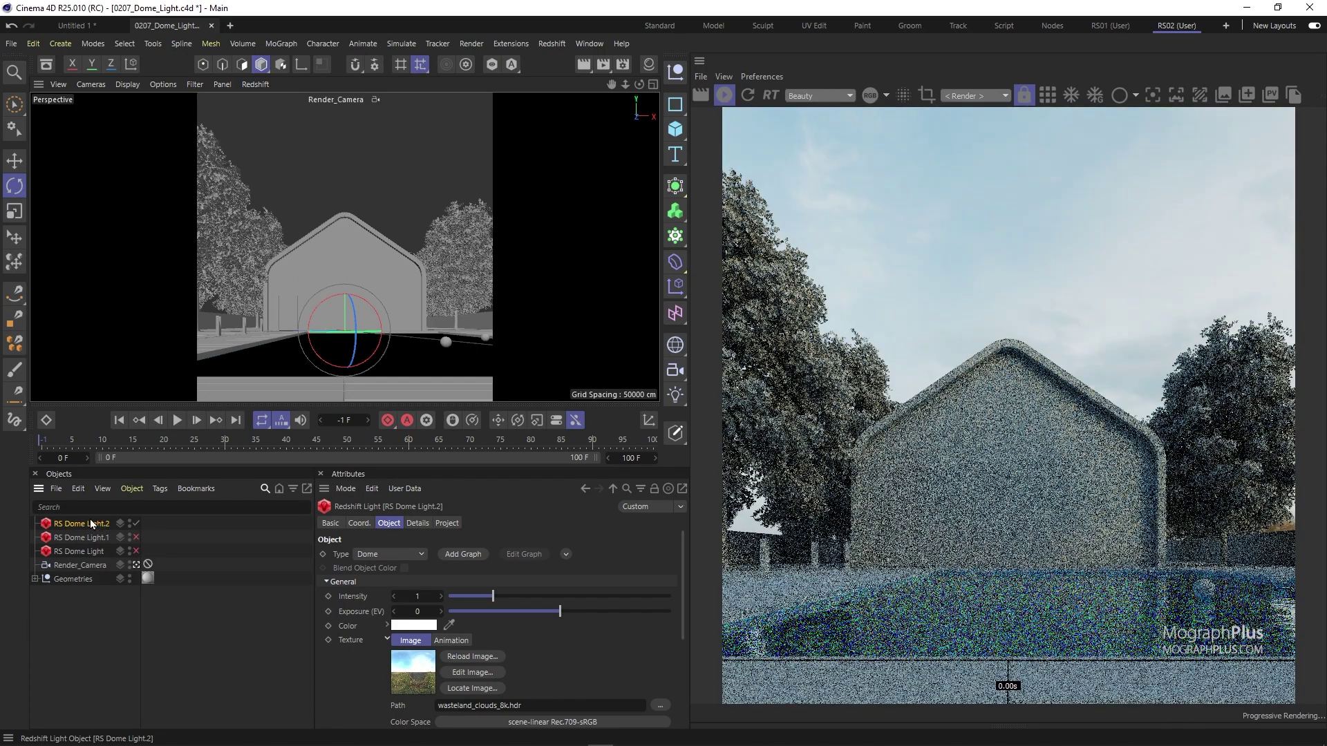
pyautogui.click(658, 706)
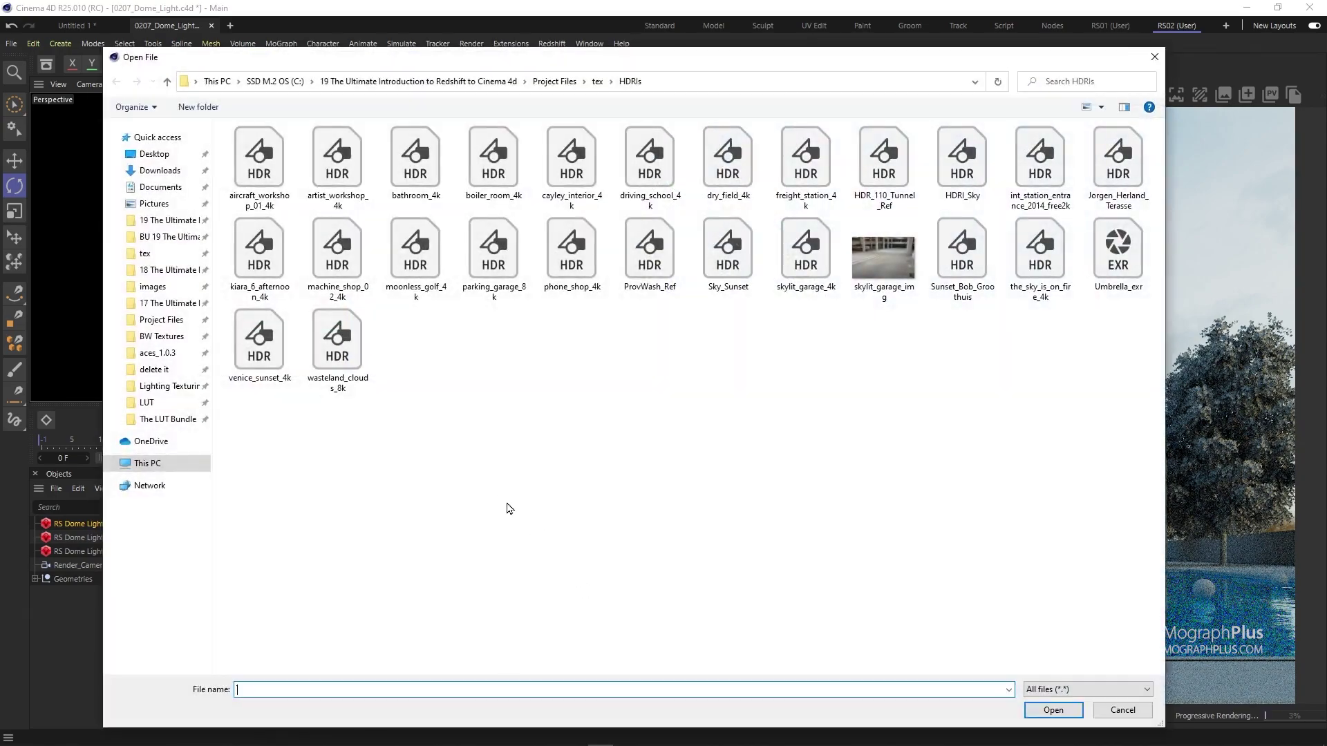
pyautogui.click(728, 249)
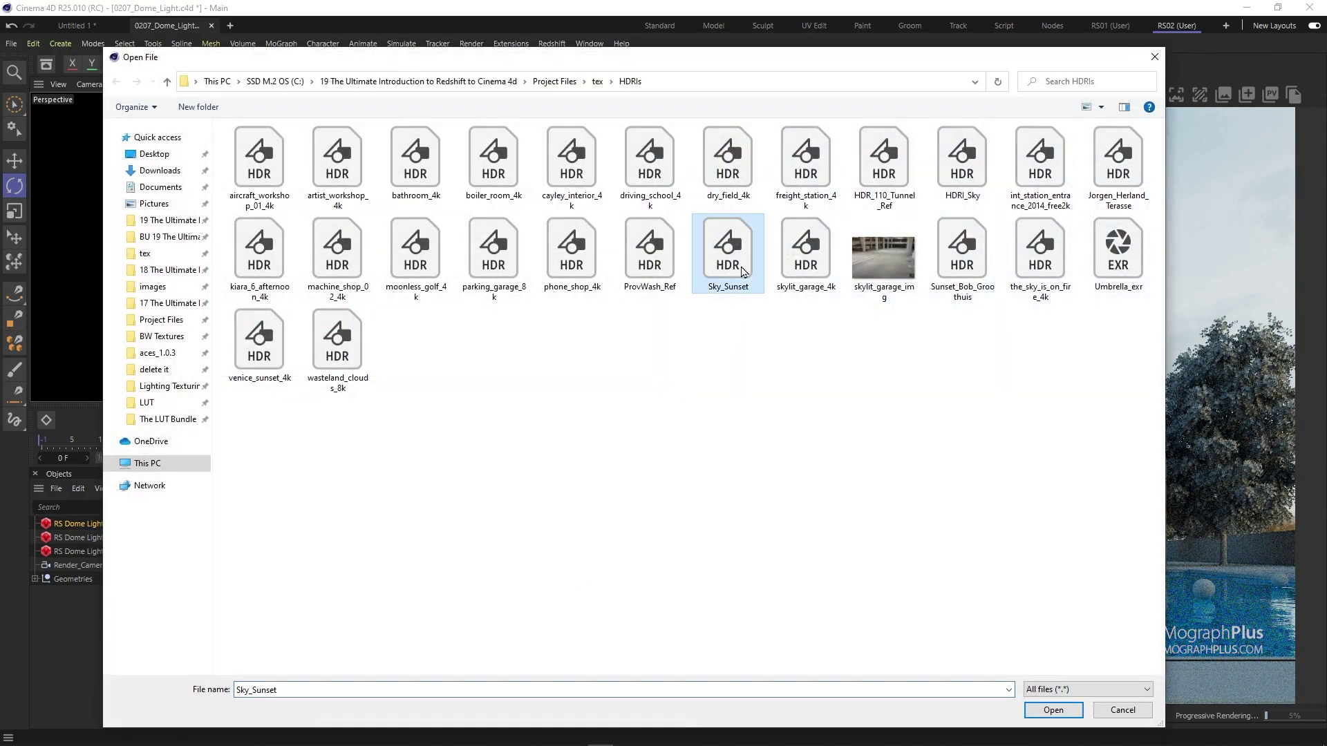
pyautogui.doubleClick(728, 249)
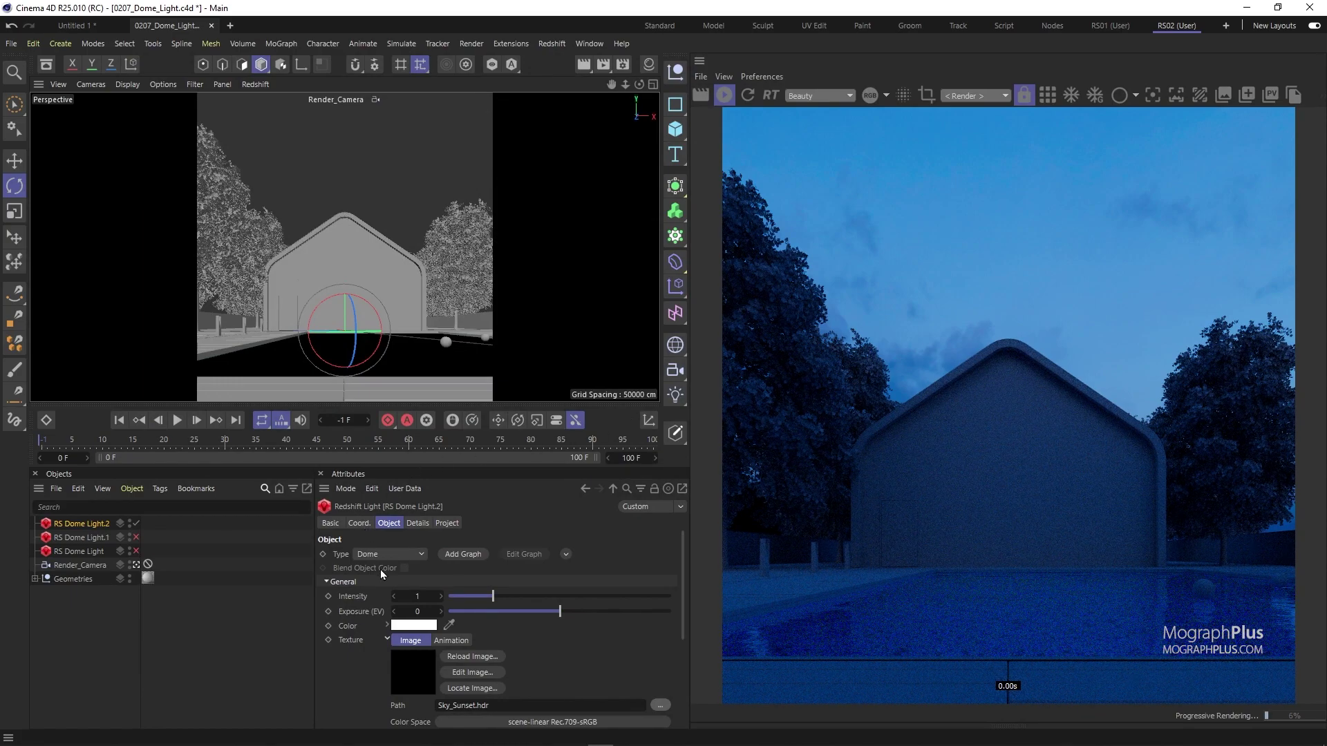
# Step: Set the sunset dome's exposure to 1.5 and its heading rotation to 55°
pyautogui.click(409, 613)
pyautogui.write('1.5')
pyautogui.press('Return')
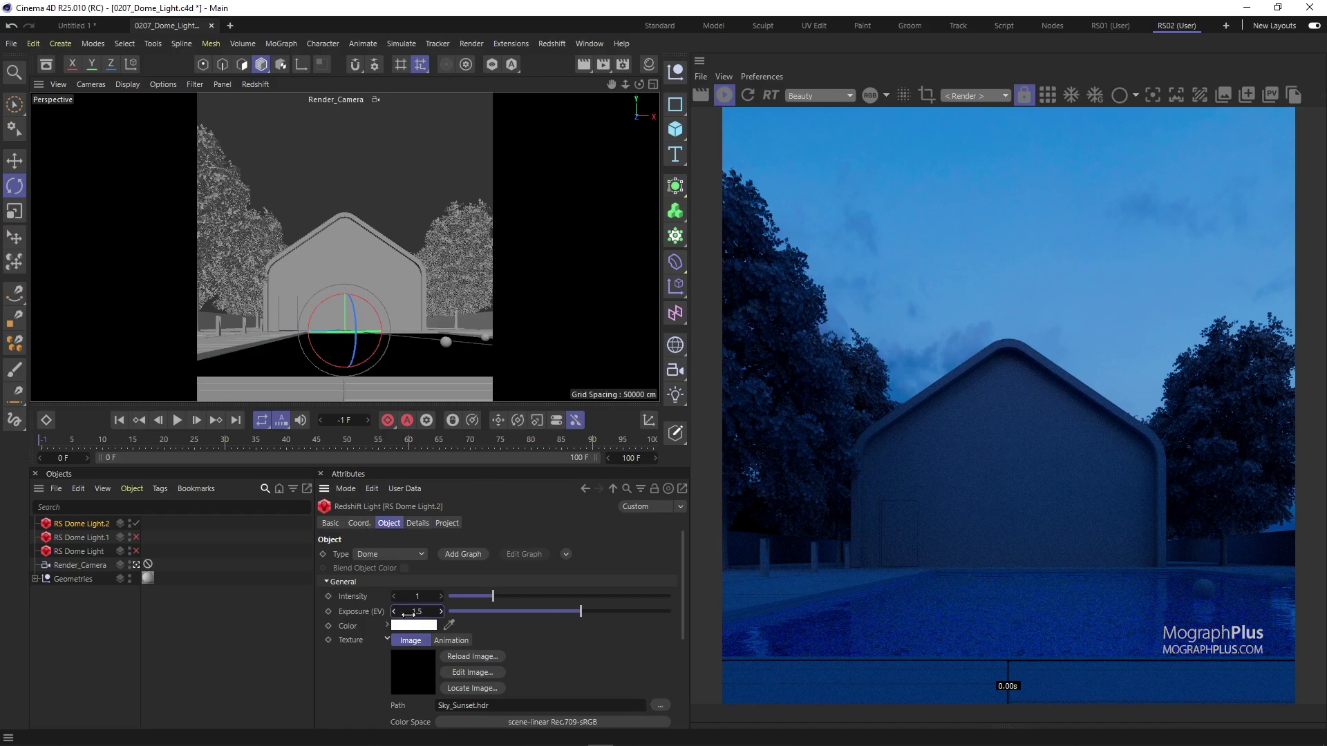
pyautogui.click(359, 524)
pyautogui.click(472, 555)
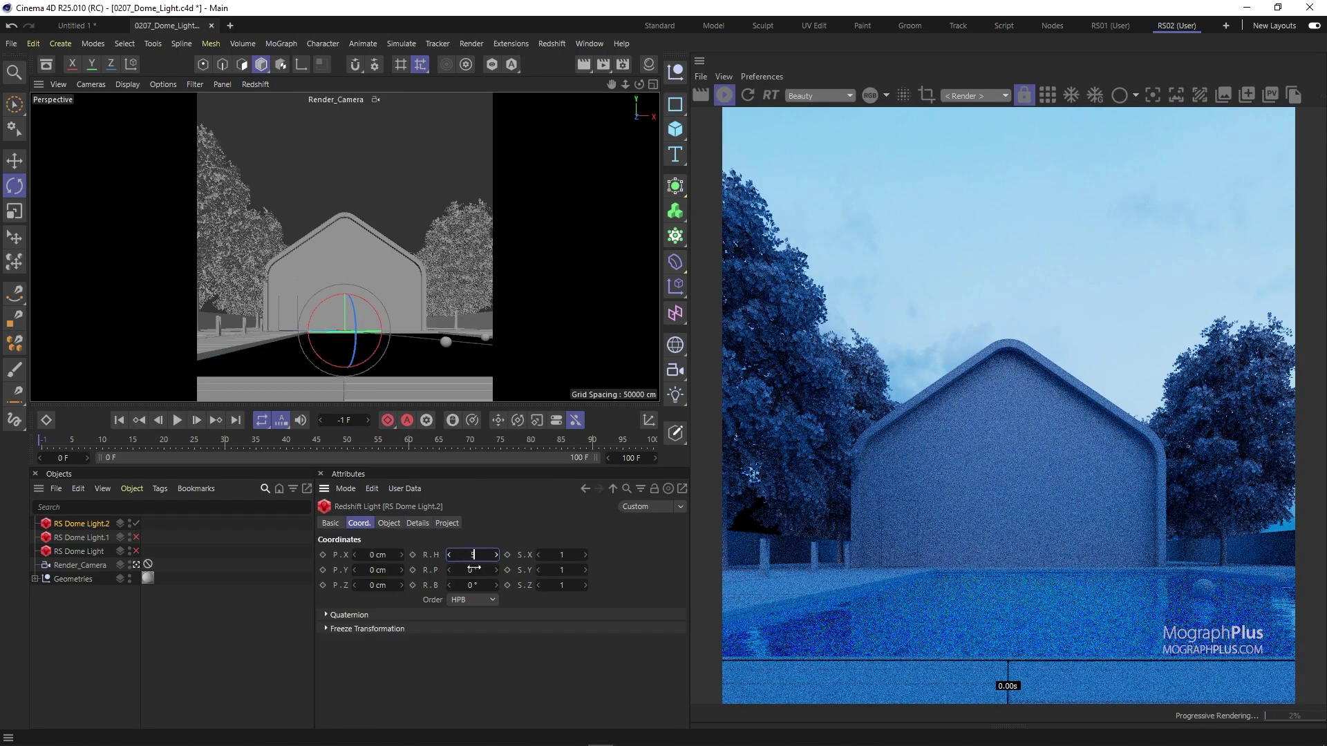
pyautogui.write('55')
pyautogui.press('Return')
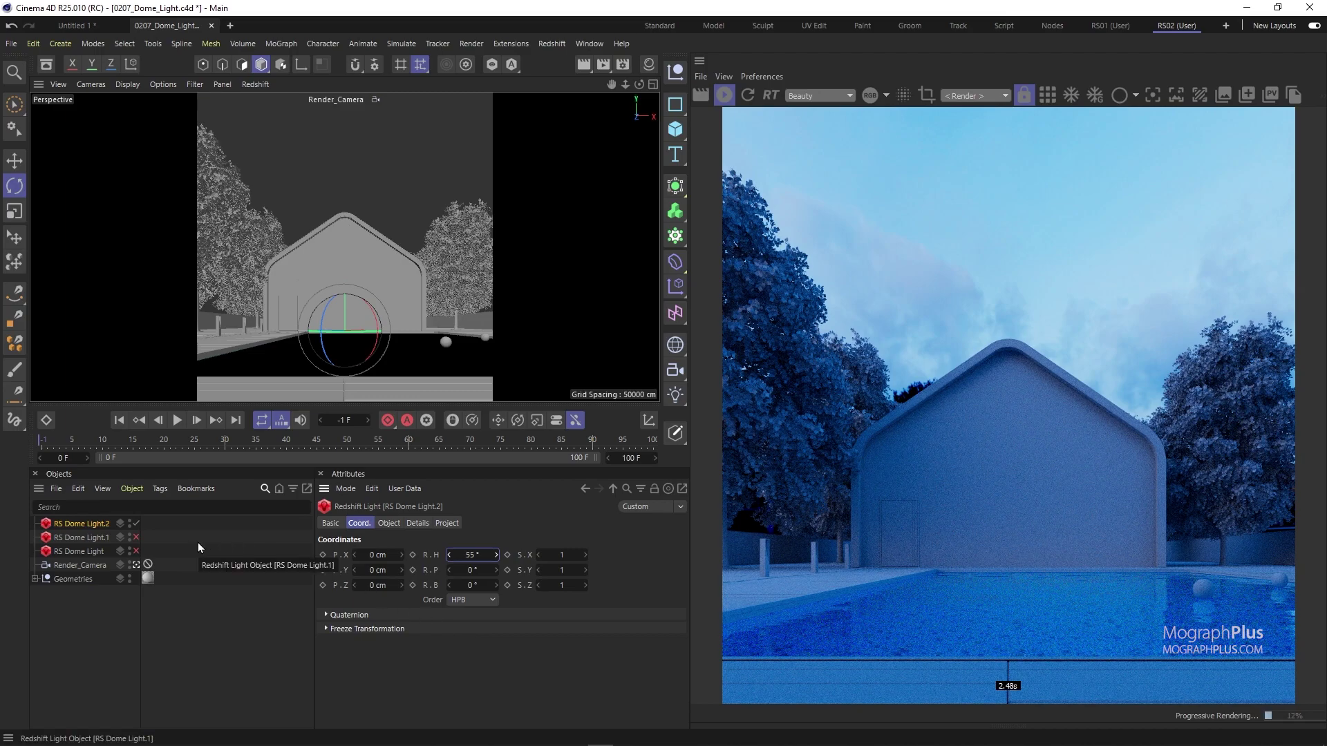
# Step: Copy-paste the sunset dome as RS Dome Light.3, disable the sunset dome, and load moonless_golf_4k.hdr
pyautogui.click(88, 525)
pyautogui.hotkey('ctrl', 'c')
pyautogui.hotkey('ctrl', 'v')
pyautogui.click(136, 538)
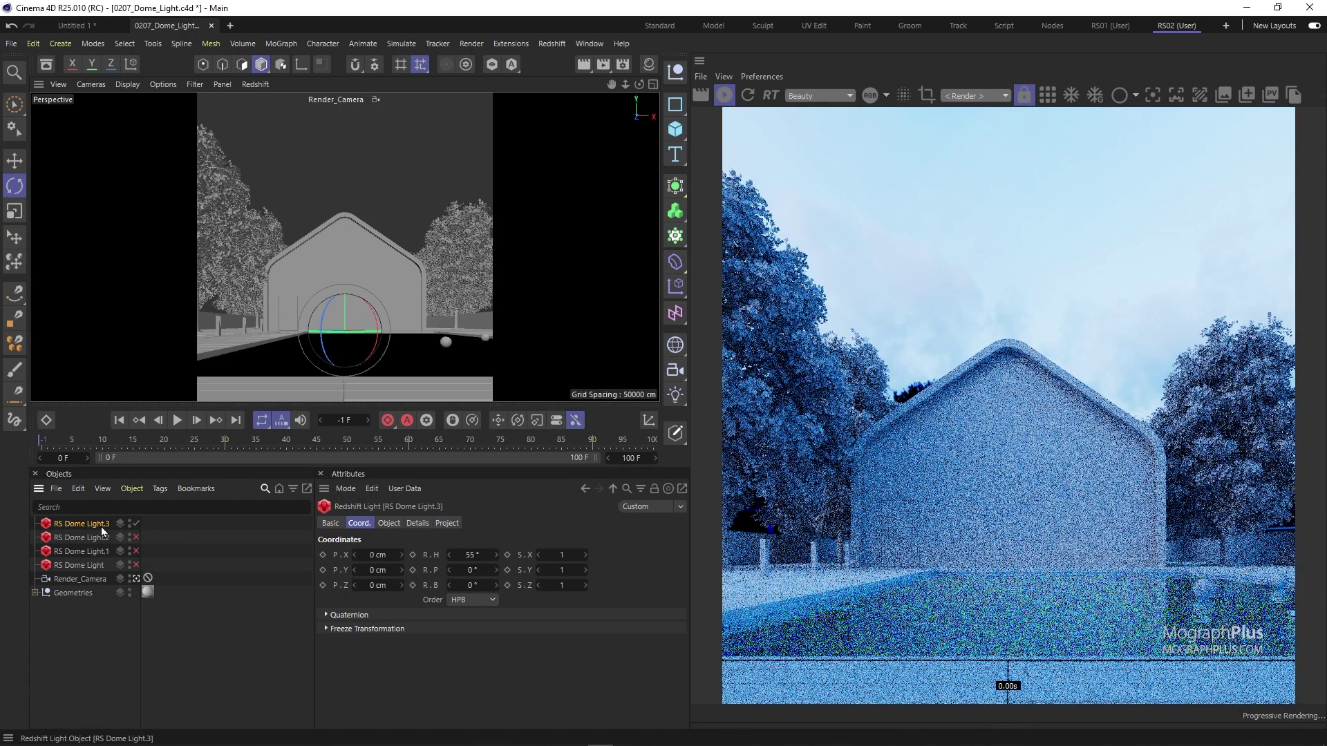
pyautogui.click(390, 523)
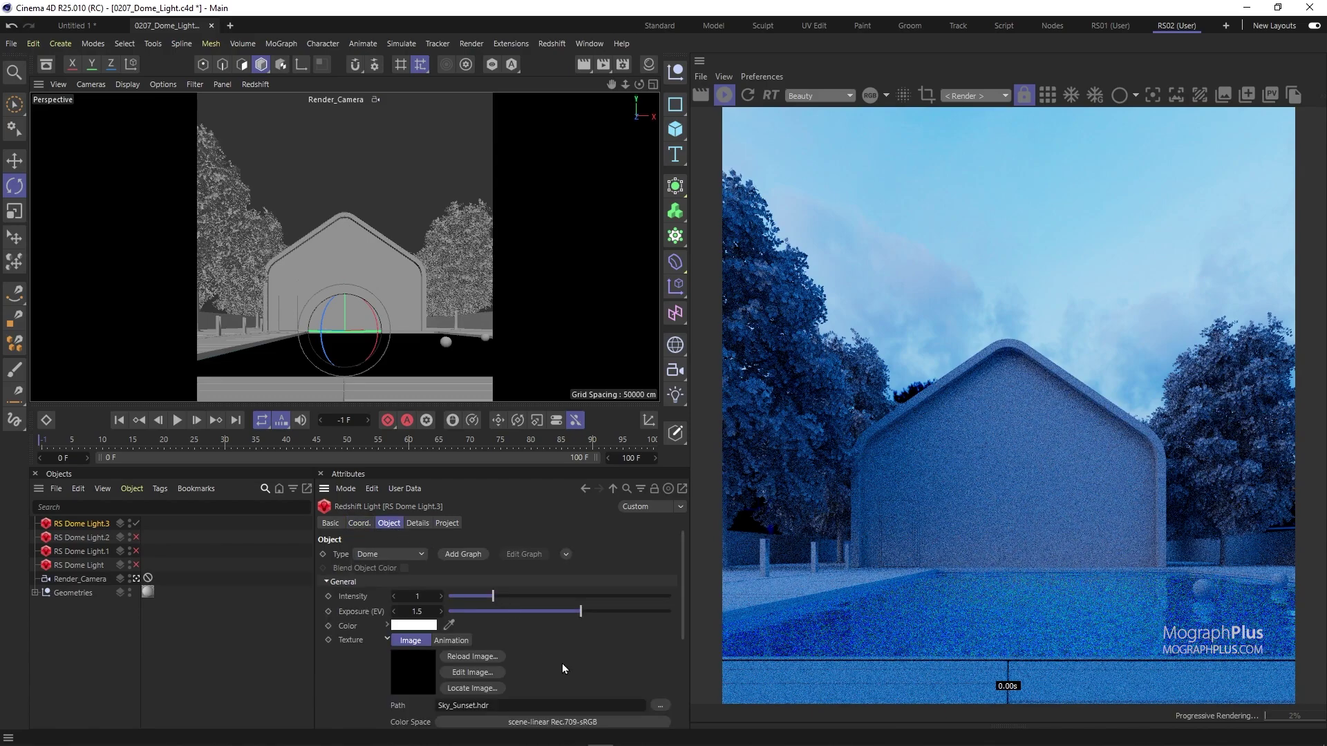
pyautogui.scroll(-2, 562, 664)
pyautogui.click(660, 671)
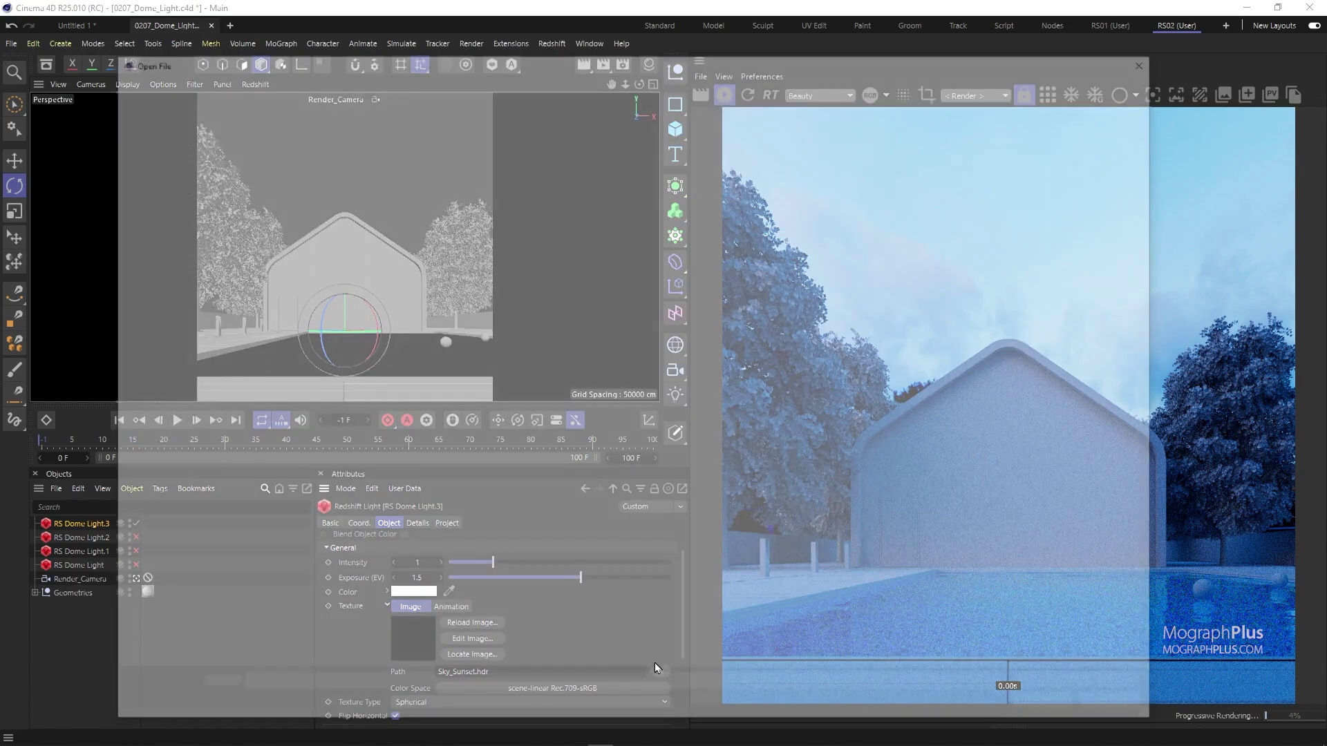
pyautogui.doubleClick(416, 271)
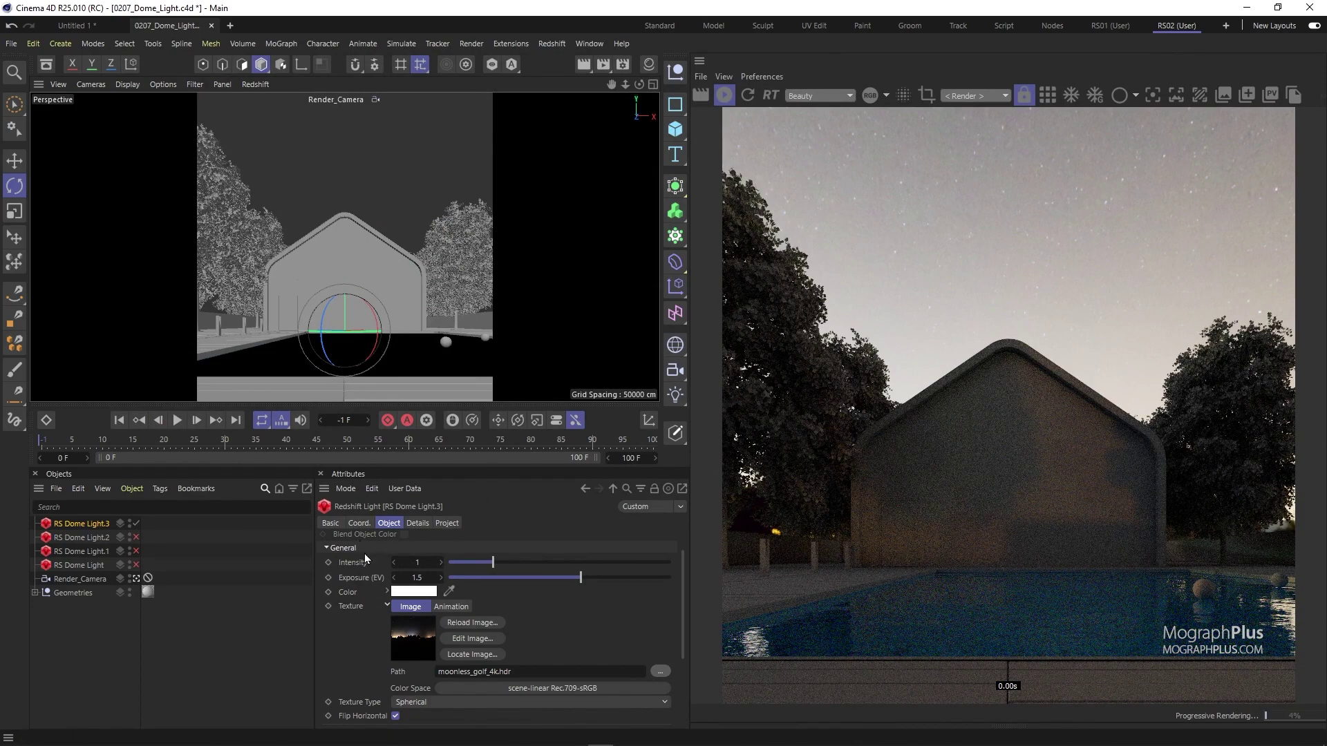
# Step: Set the night dome's exposure to 0 and heading to 130°, then enlarge the viewport
pyautogui.doubleClick(416, 577)
pyautogui.write('0')
pyautogui.press('Return')
pyautogui.click(367, 525)
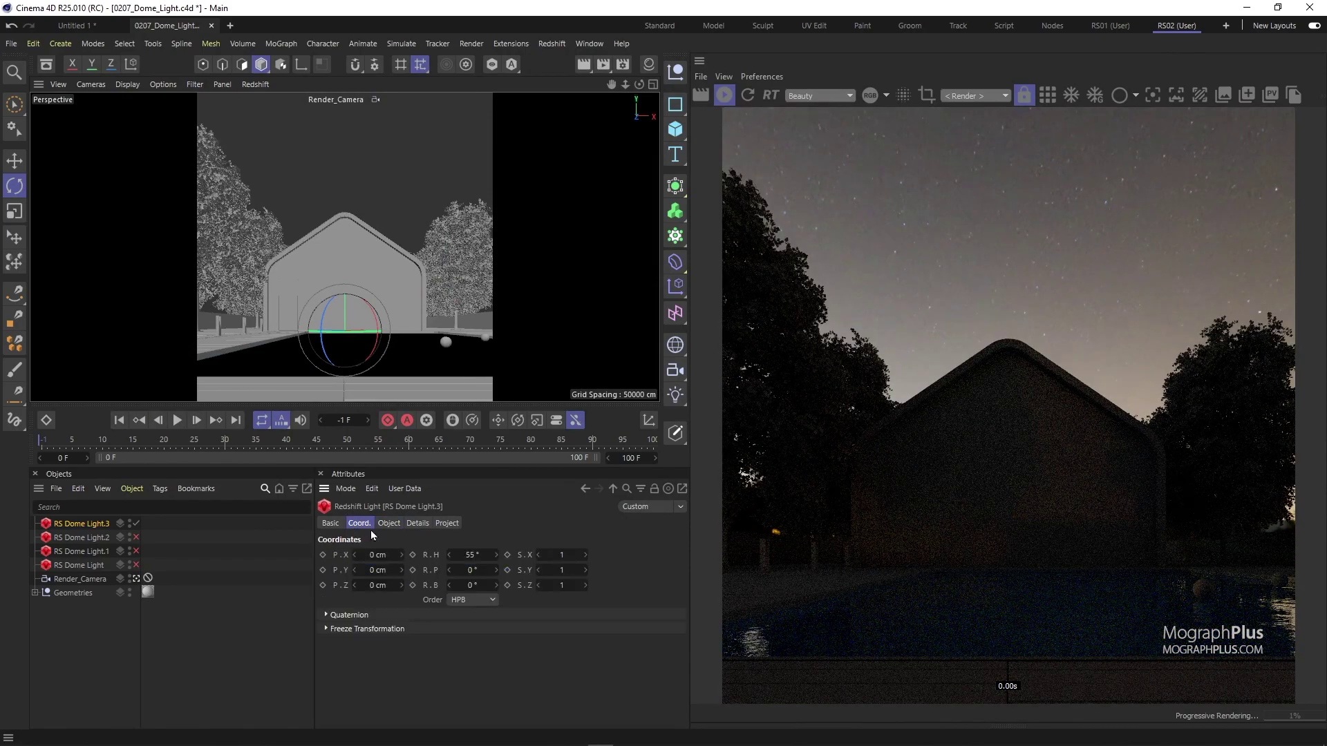
pyautogui.write('130')
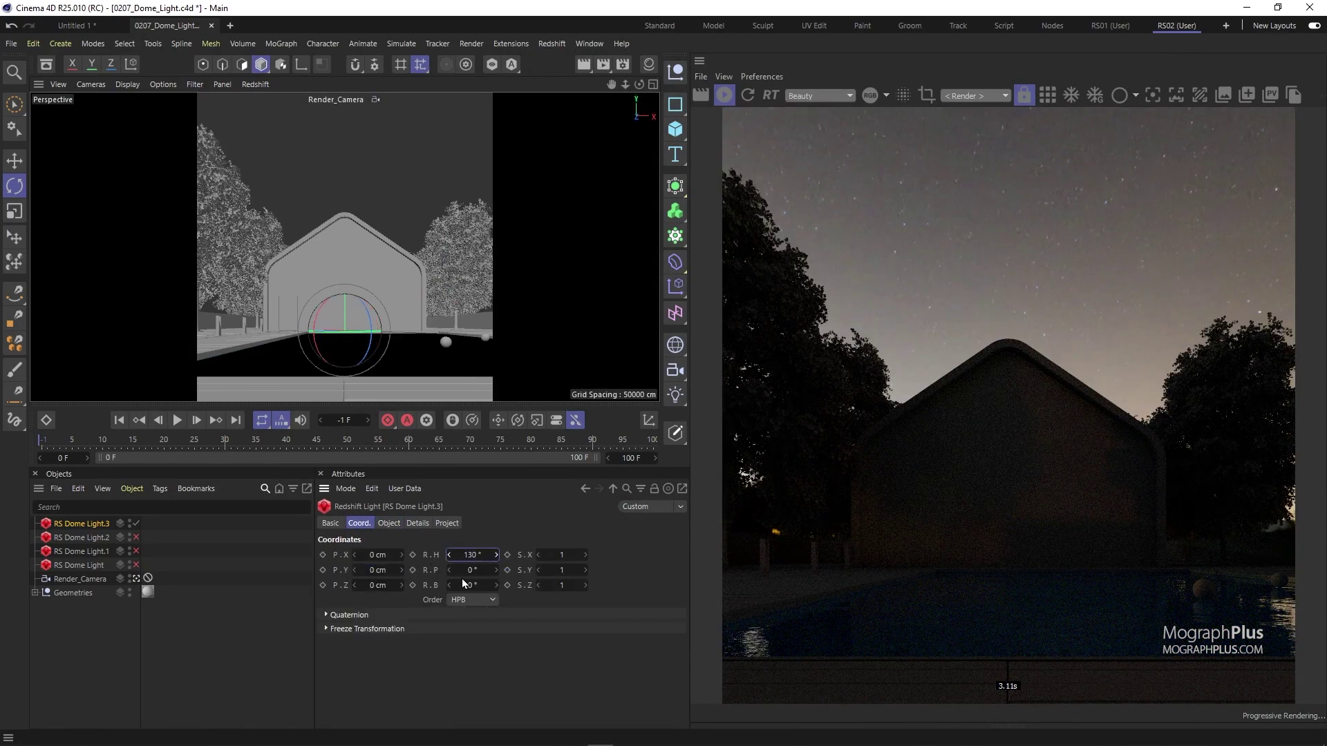
pyautogui.press('Return')
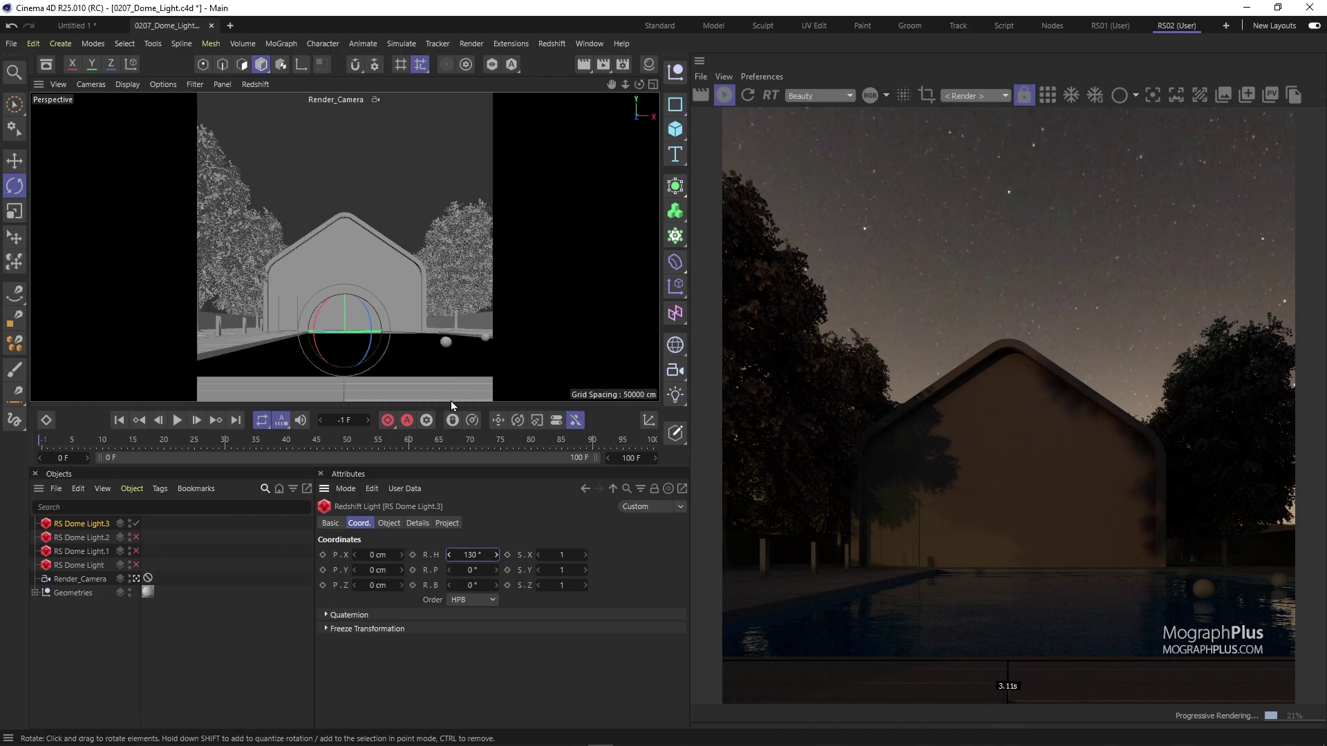
pyautogui.moveTo(450, 466); pyautogui.dragTo(457, 496)
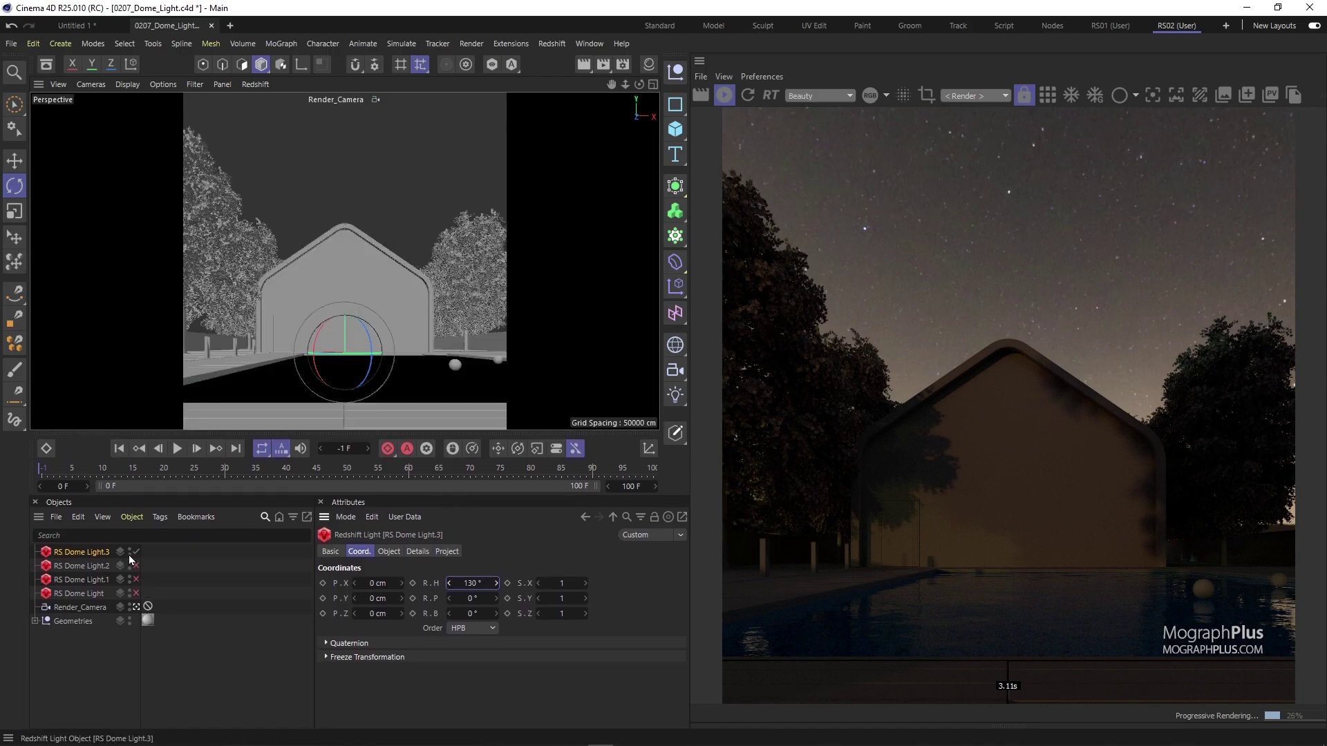
# Step: Disable the night dome, re-enable the original daylight dome, and stop the interactive preview
pyautogui.click(136, 552)
pyautogui.click(136, 593)
pyautogui.click(75, 596)
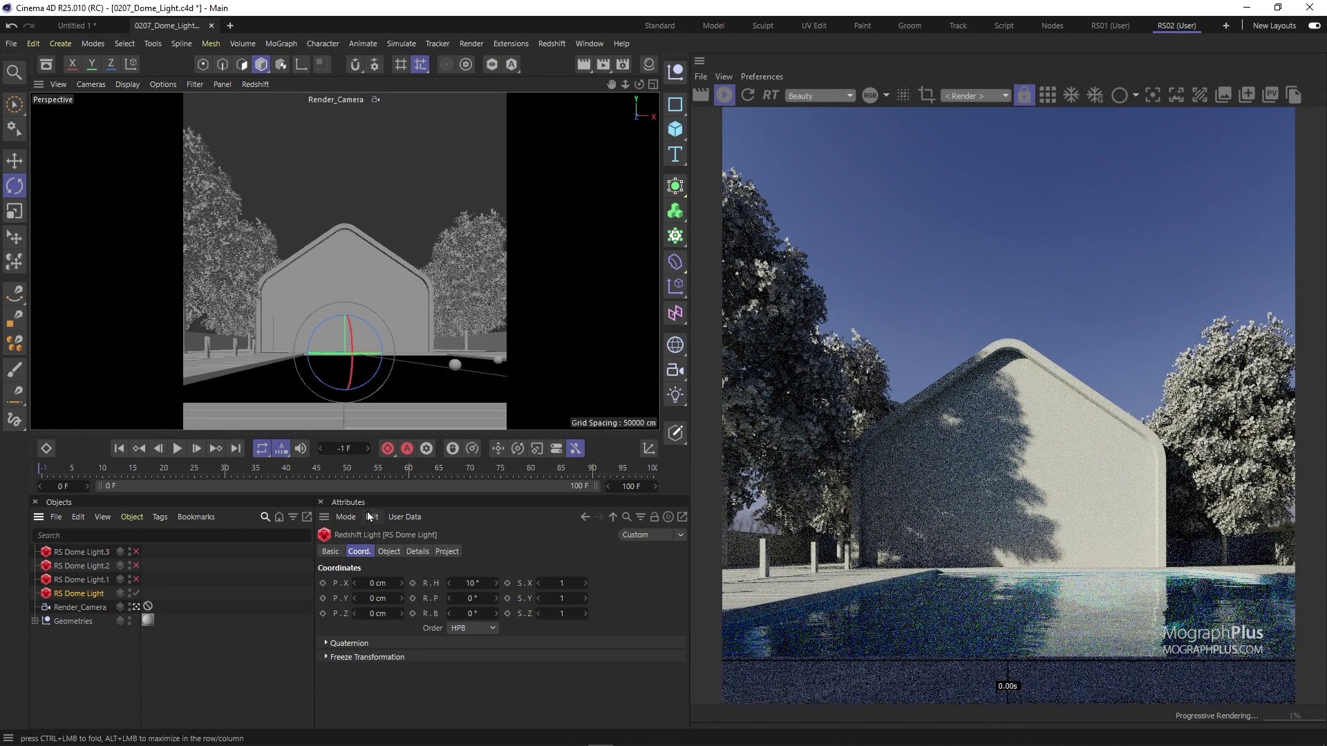
pyautogui.click(722, 95)
# Step: Open the render settings and check the output resolution, leaving the width at 1152
pyautogui.click(623, 65)
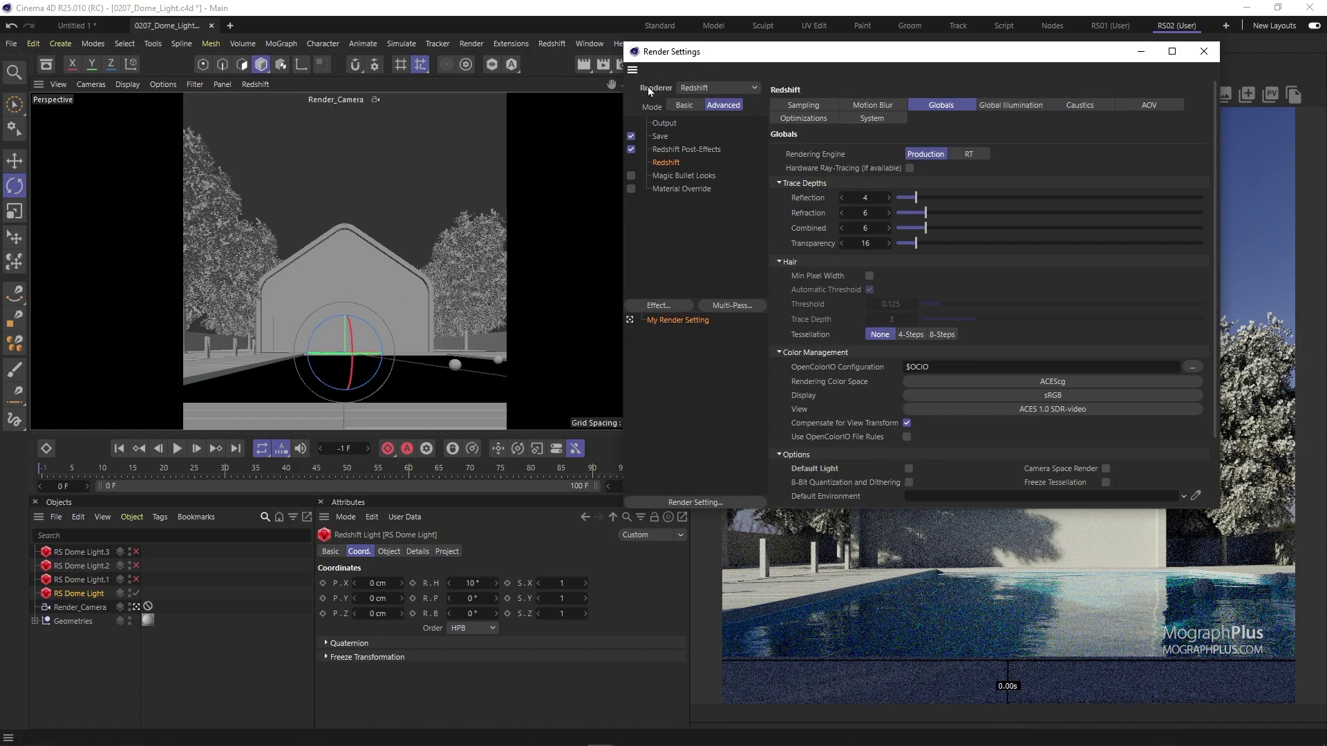
pyautogui.click(694, 122)
pyautogui.moveTo(755, 62); pyautogui.dragTo(400, 181)
pyautogui.click(517, 237)
pyautogui.press('Return')
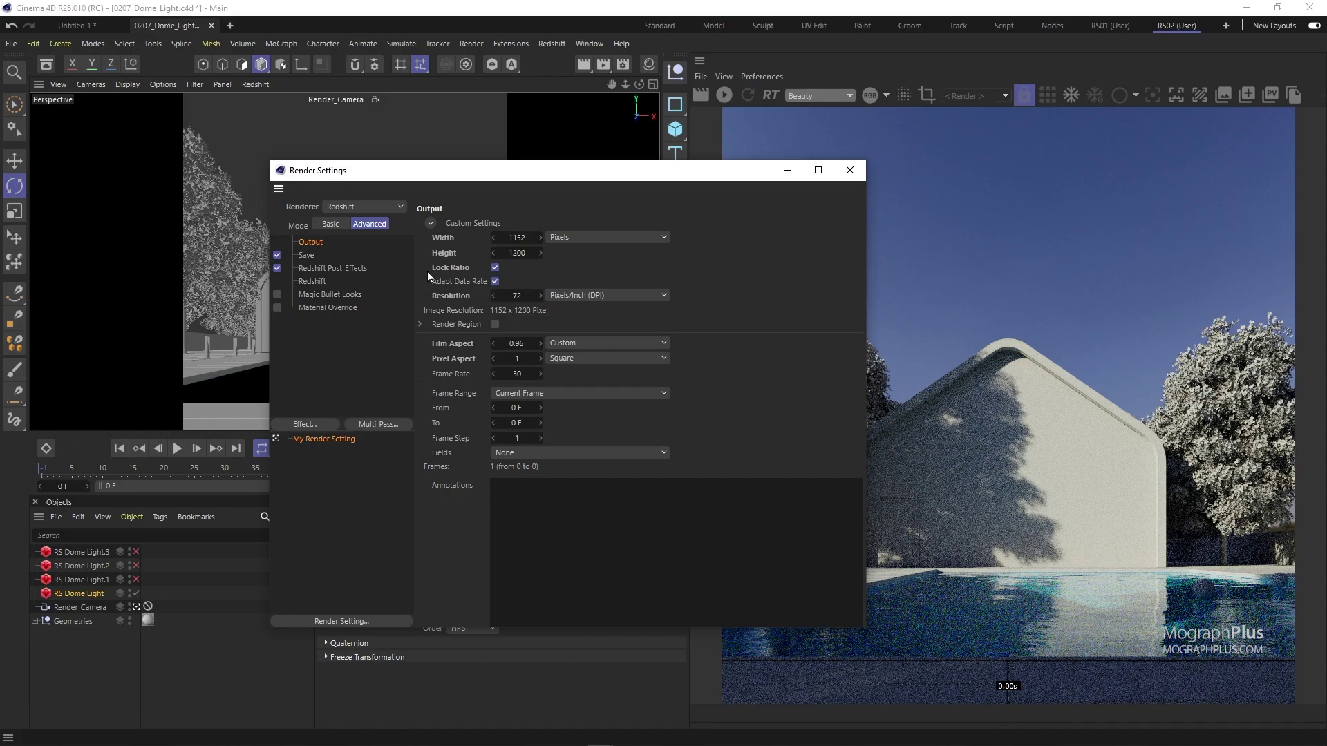
# Step: In the Redshift settings, raise bucket quality to High, enable Altus Single denoising, and close
pyautogui.click(312, 282)
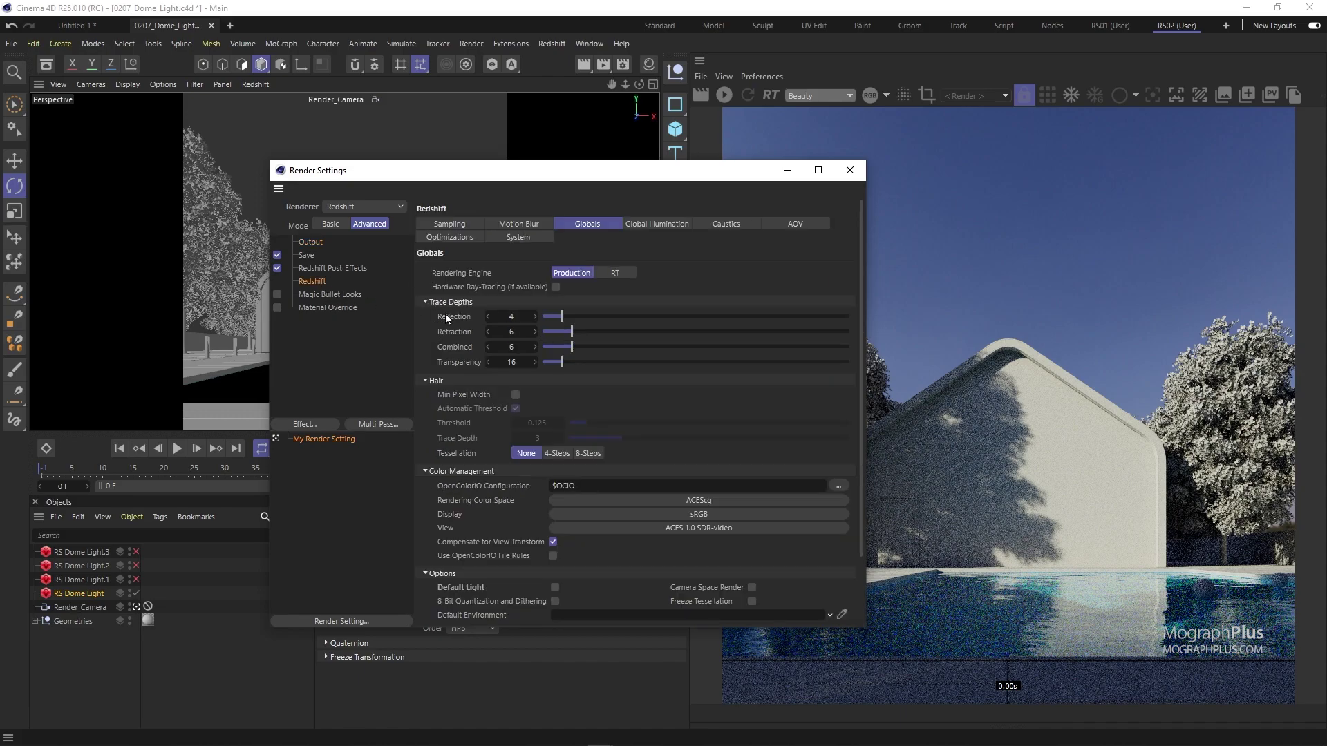
pyautogui.click(332, 225)
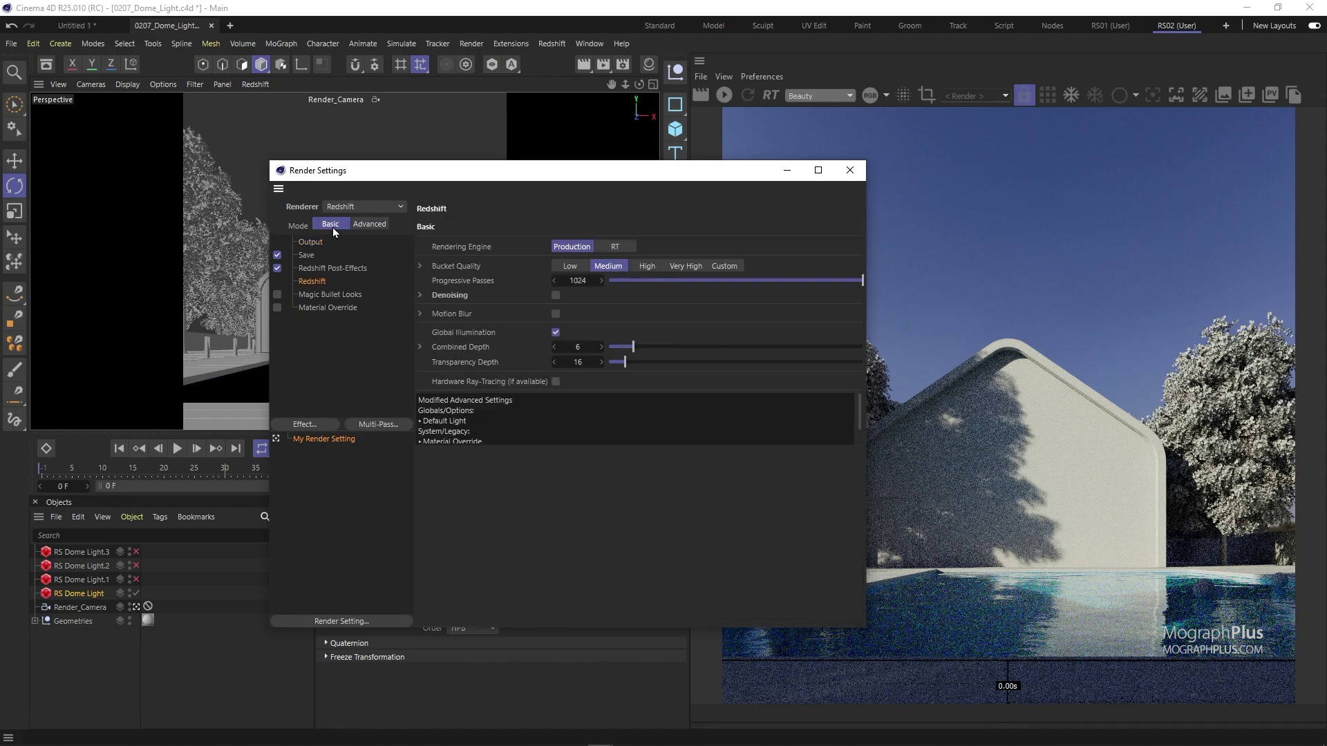
pyautogui.click(648, 269)
pyautogui.click(426, 267)
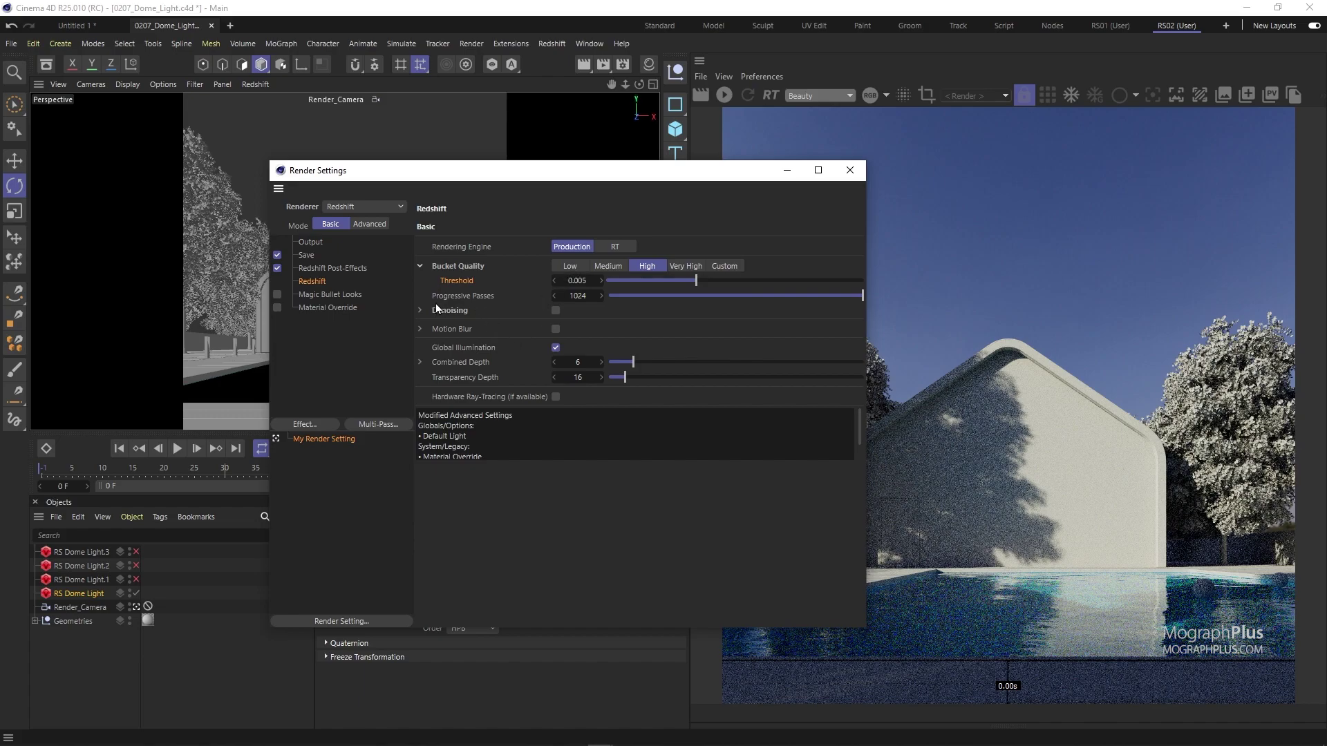
pyautogui.click(420, 311)
pyautogui.click(556, 310)
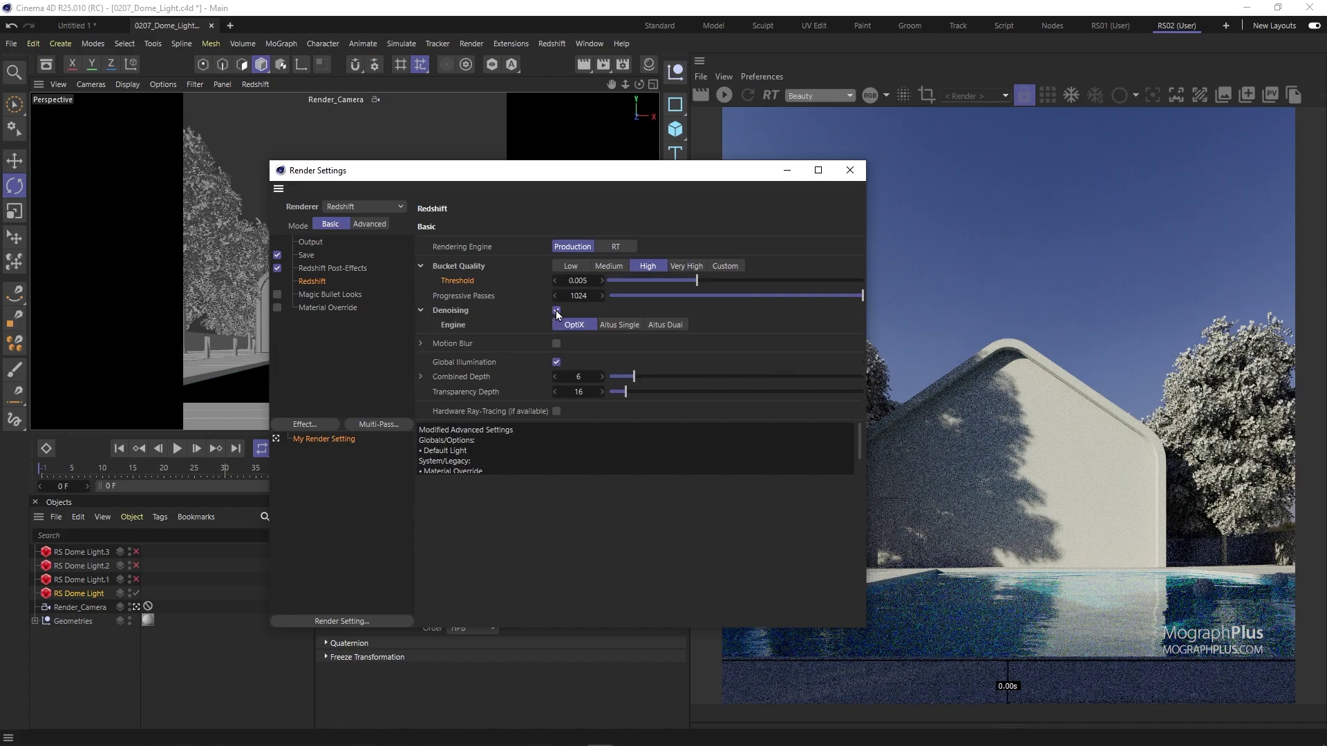
pyautogui.click(622, 325)
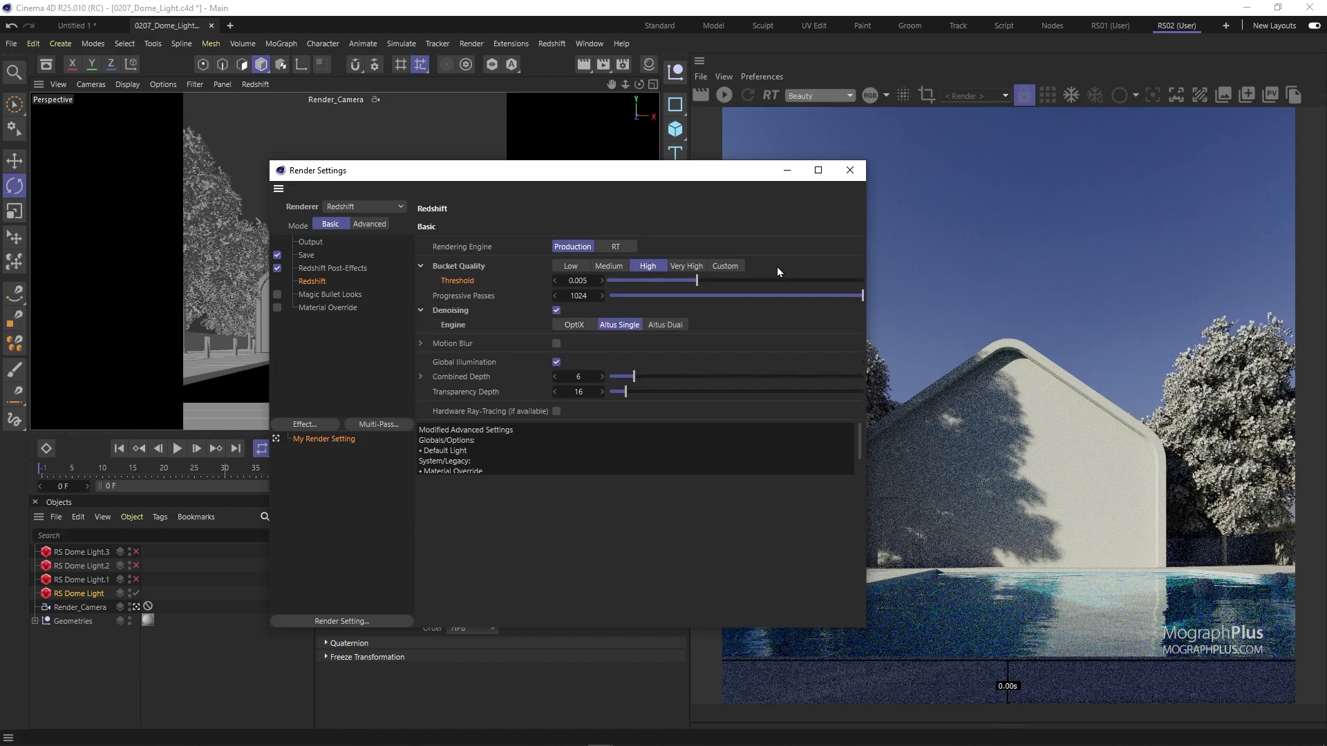
pyautogui.click(850, 171)
# Step: Render the daylight dome-lit scene in the Redshift RenderView and widen the preview panel
pyautogui.click(705, 97)
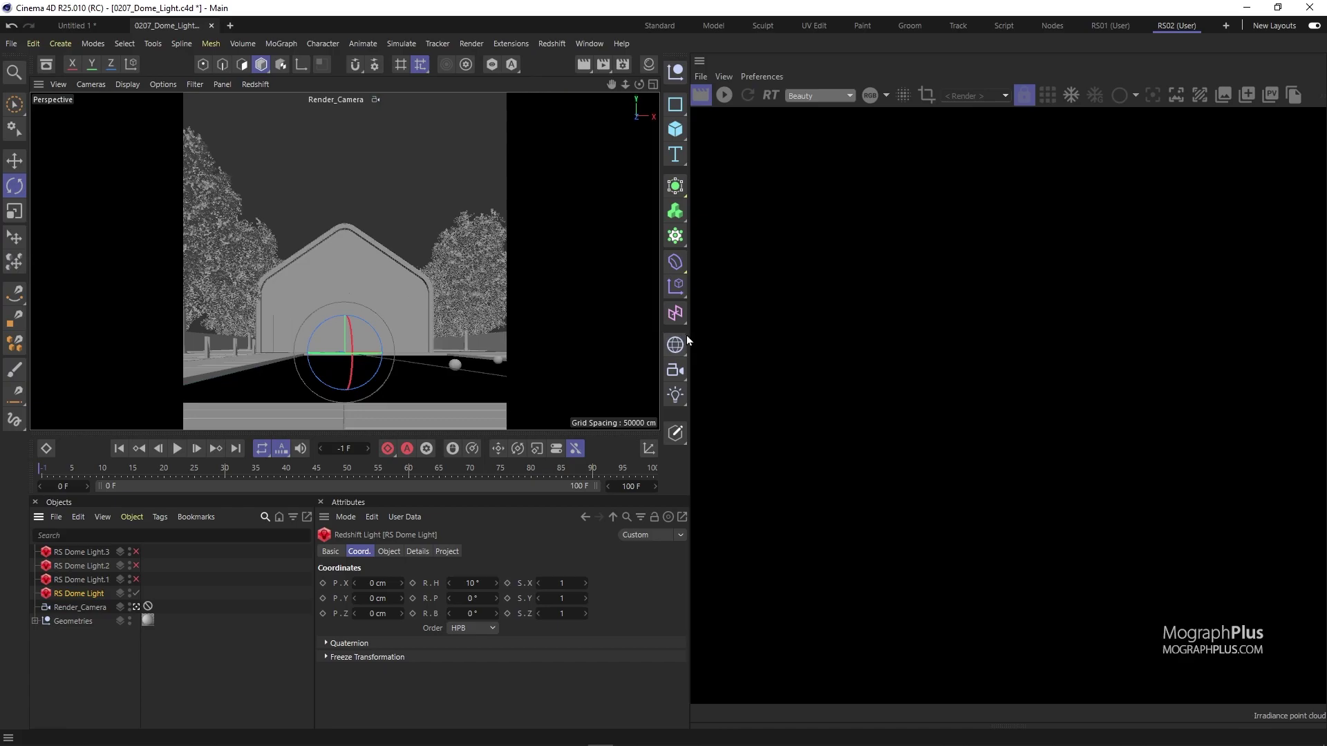
pyautogui.moveTo(689, 333); pyautogui.dragTo(573, 341)
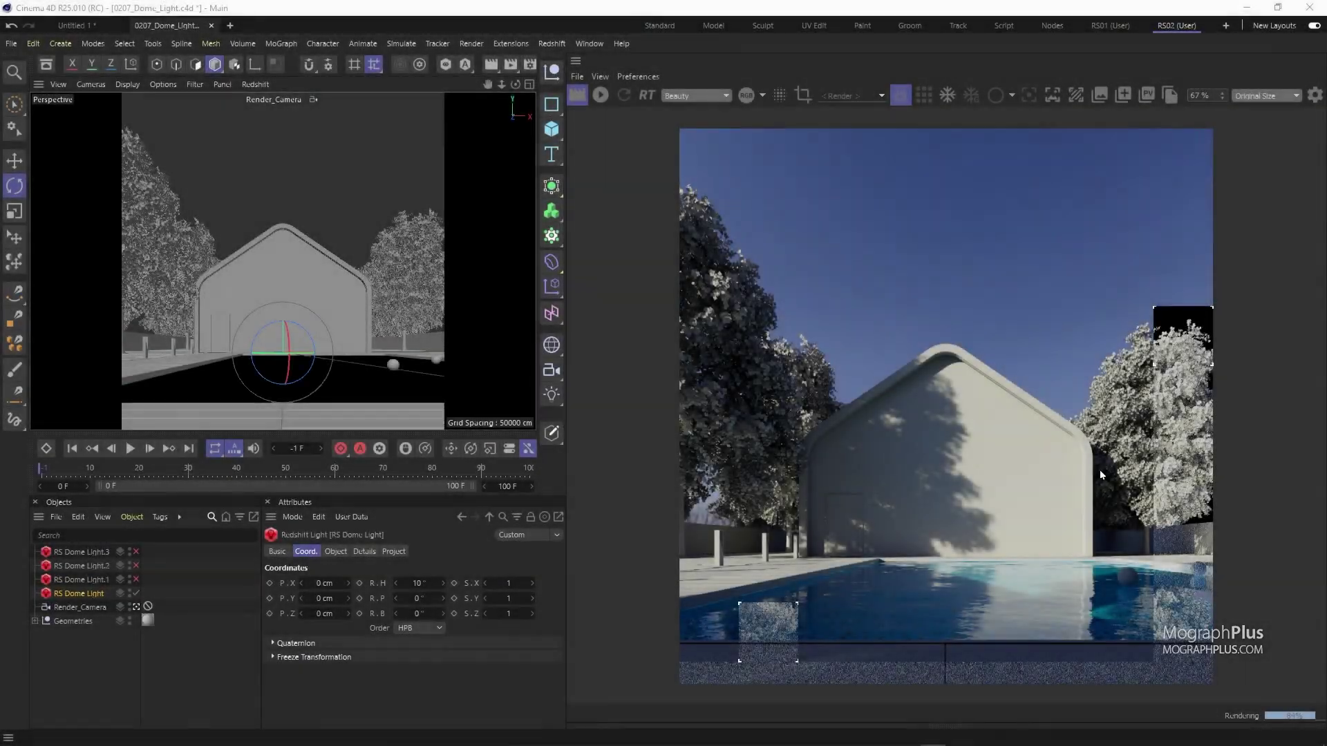
pyautogui.scroll(2, 1031, 474)
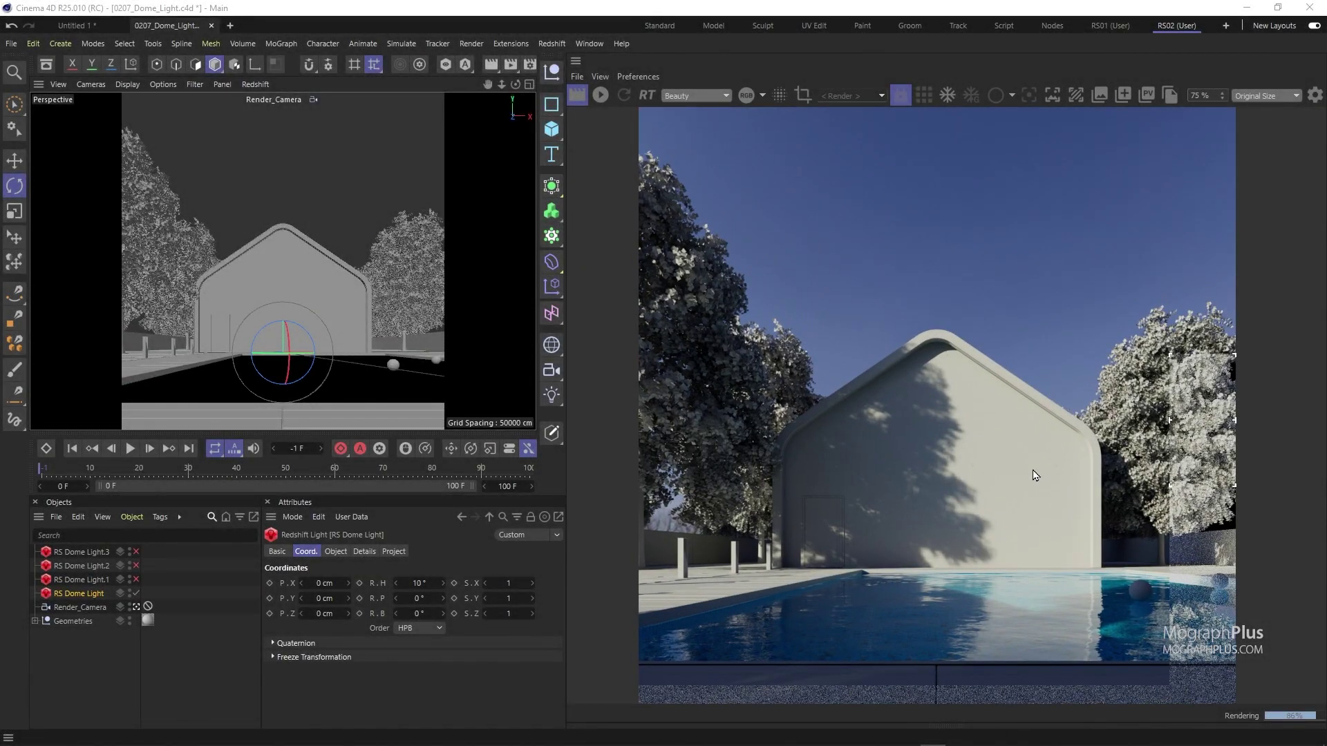
pyautogui.scroll(2, 1027, 450)
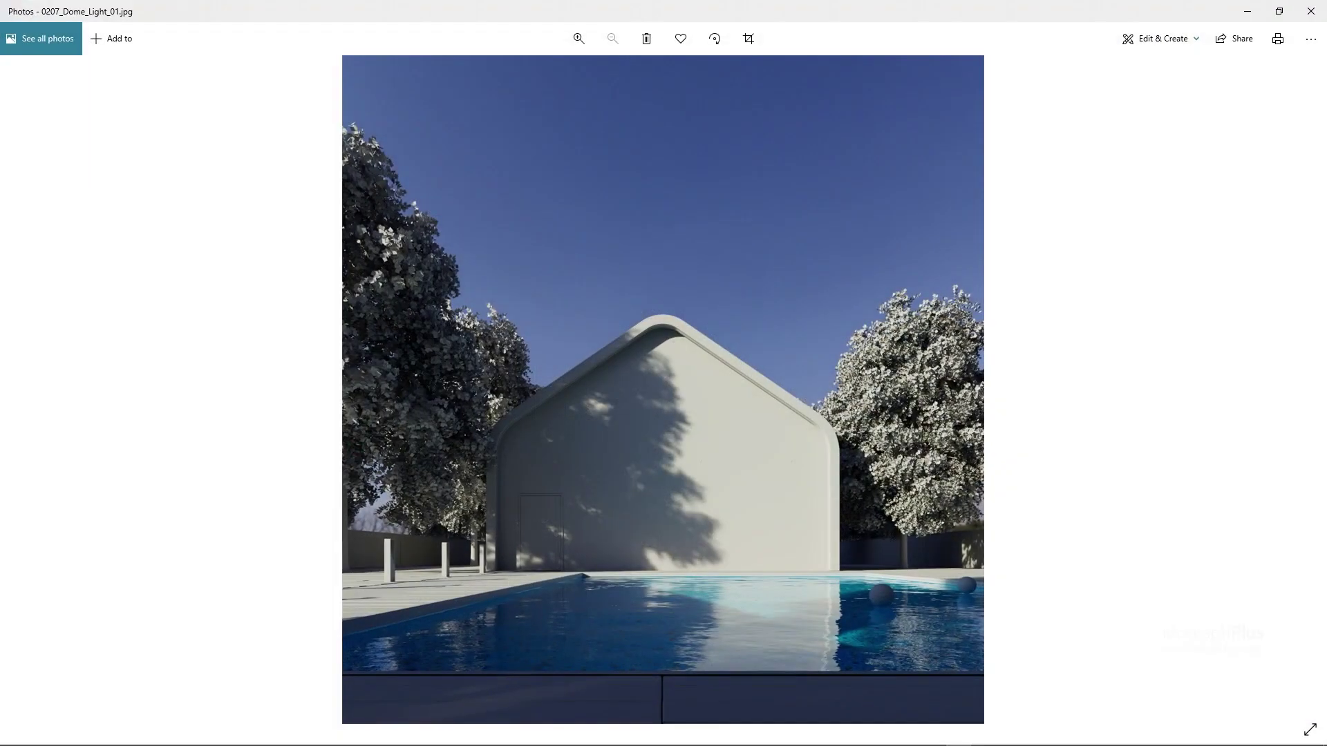
# Step: Zoom the render and flip between the 0207_Dome_Light_01 and _02 versions
pyautogui.keyDown('ctrl'); pyautogui.scroll(3, 788, 313); pyautogui.keyUp('ctrl')
pyautogui.scroll(-5, 784, 324)
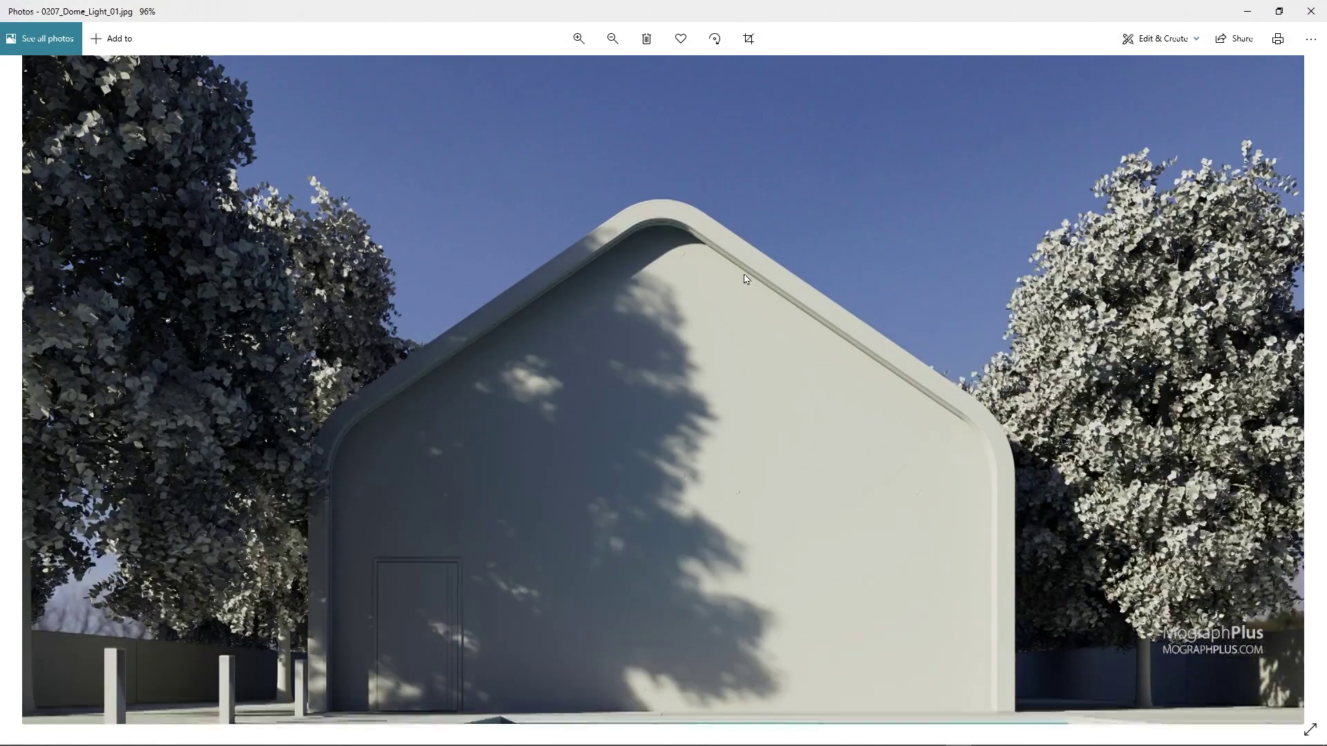
pyautogui.keyDown('ctrl'); pyautogui.scroll(-3, 774, 294); pyautogui.keyUp('ctrl')
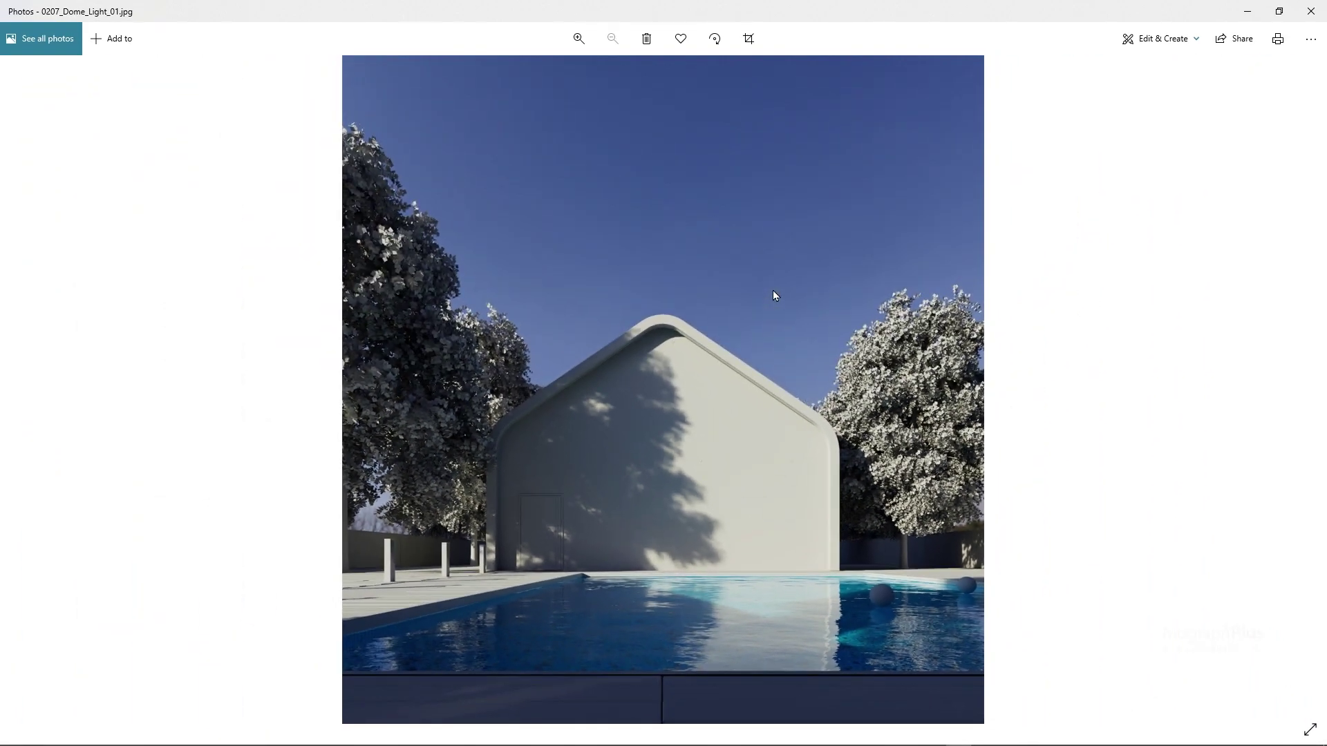
pyautogui.press('Right')
pyautogui.press('Right')
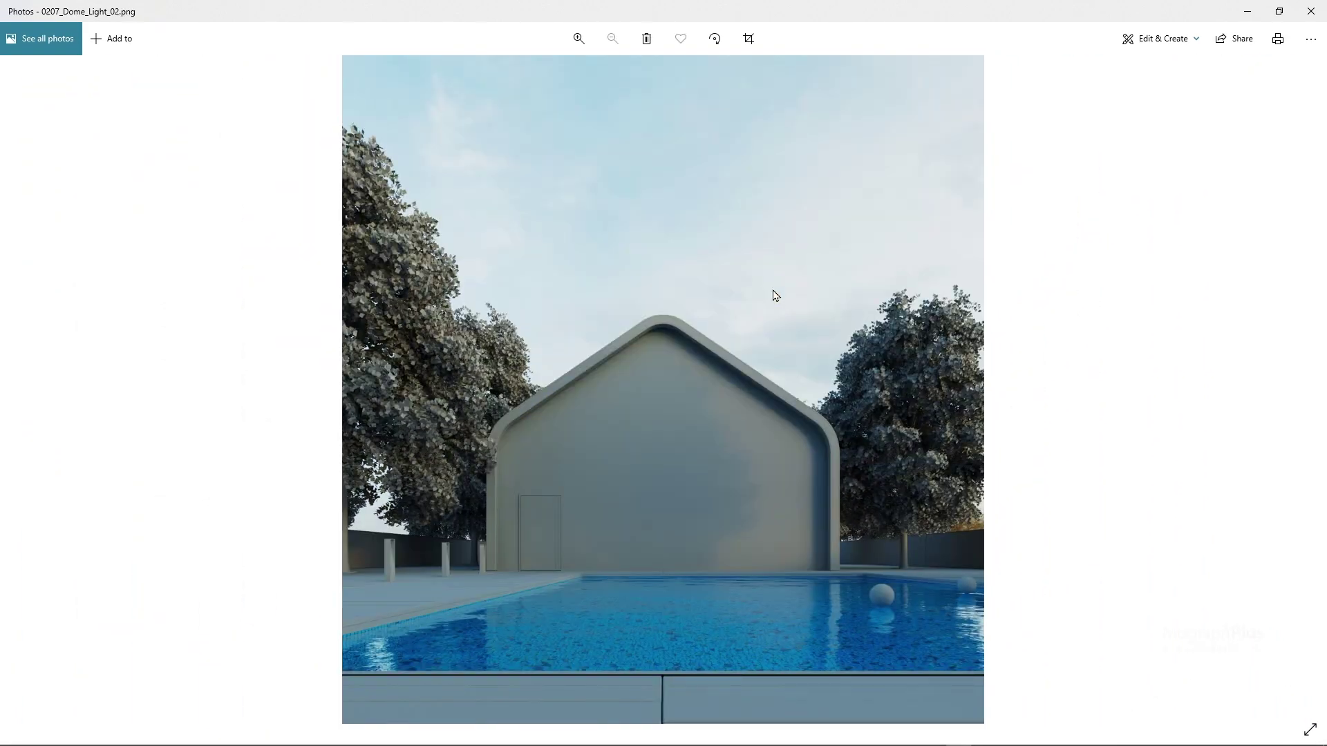
pyautogui.press('Right')
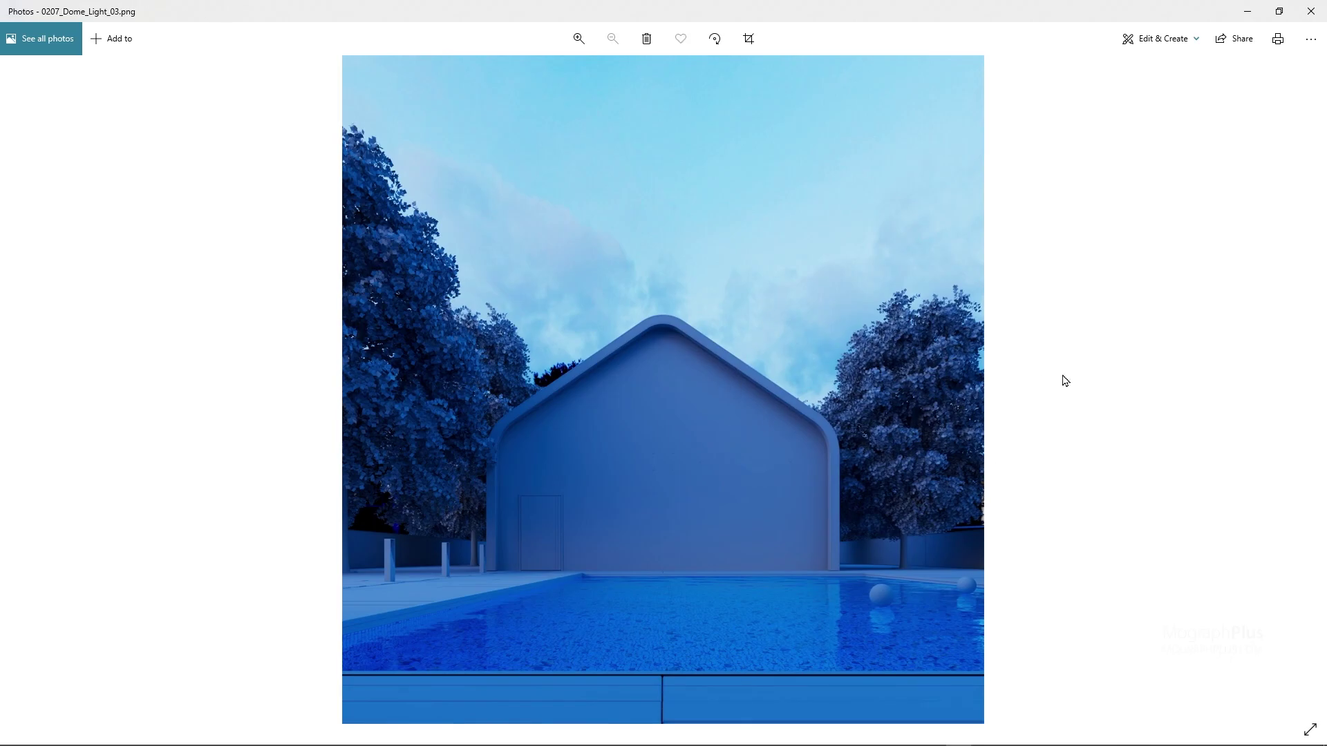
pyautogui.press('Left')
pyautogui.press('Left')
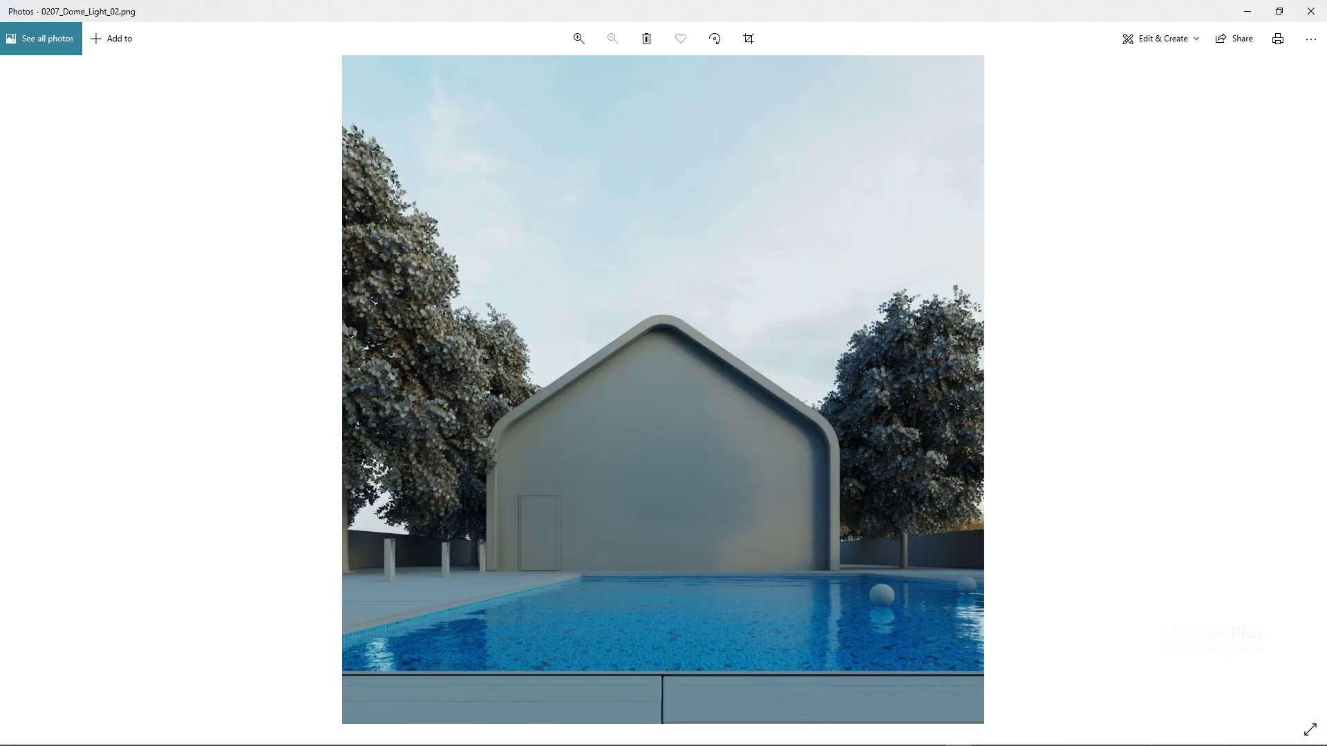
pyautogui.press('Left')
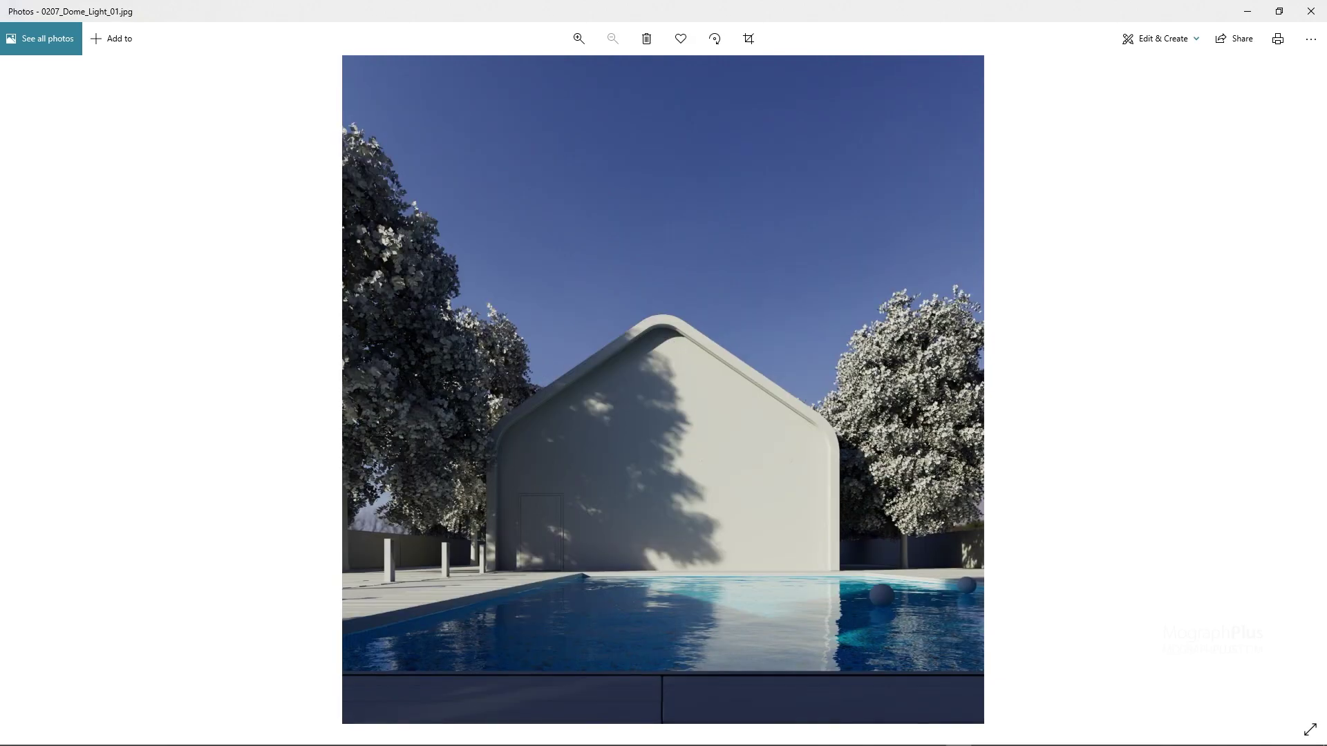
pyautogui.press('Right')
# Step: Zoom and pan across the _02 and _03 renders from pool up to sky and roof
pyautogui.keyDown('ctrl'); pyautogui.scroll(2, 649, 546); pyautogui.keyUp('ctrl')
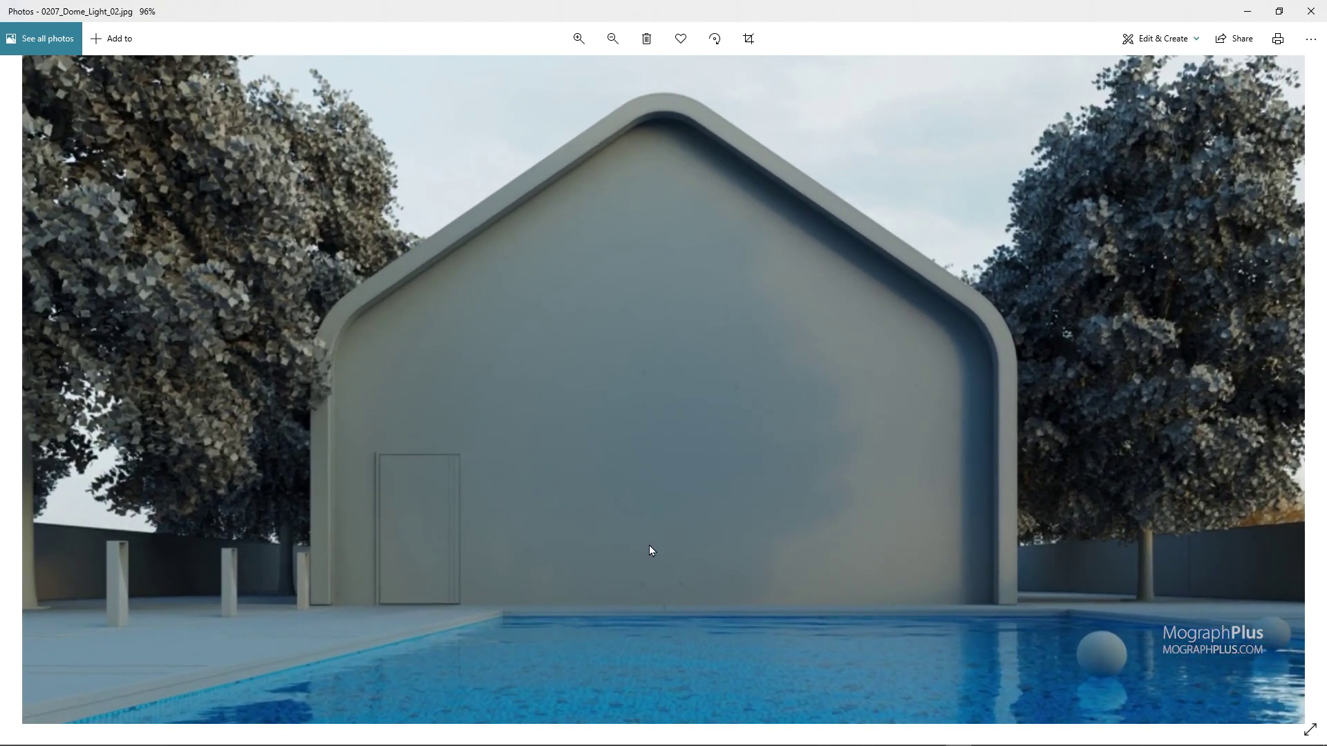
pyautogui.moveTo(649, 551); pyautogui.dragTo(609, 359)
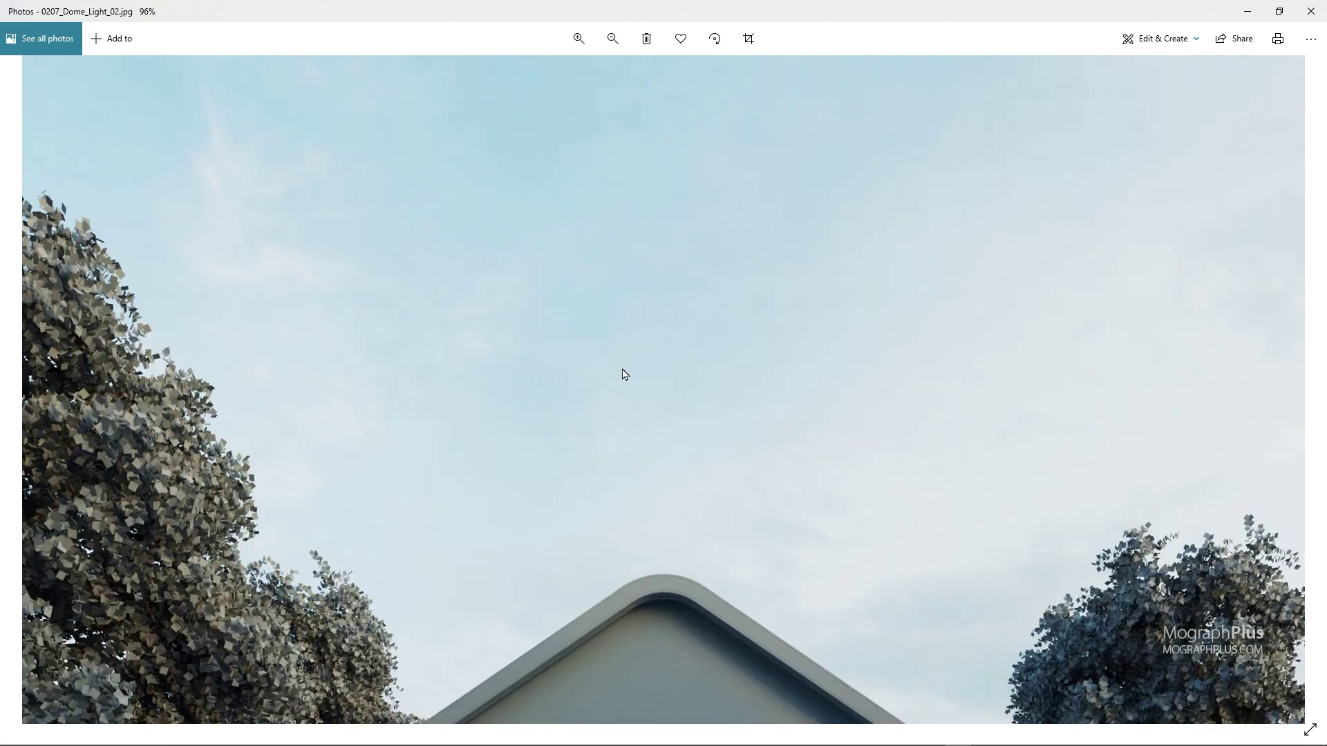
pyautogui.keyDown('ctrl'); pyautogui.scroll(-2, 622, 373); pyautogui.keyUp('ctrl')
pyautogui.press('Right')
pyautogui.keyDown('ctrl'); pyautogui.scroll(2, 654, 376); pyautogui.keyUp('ctrl')
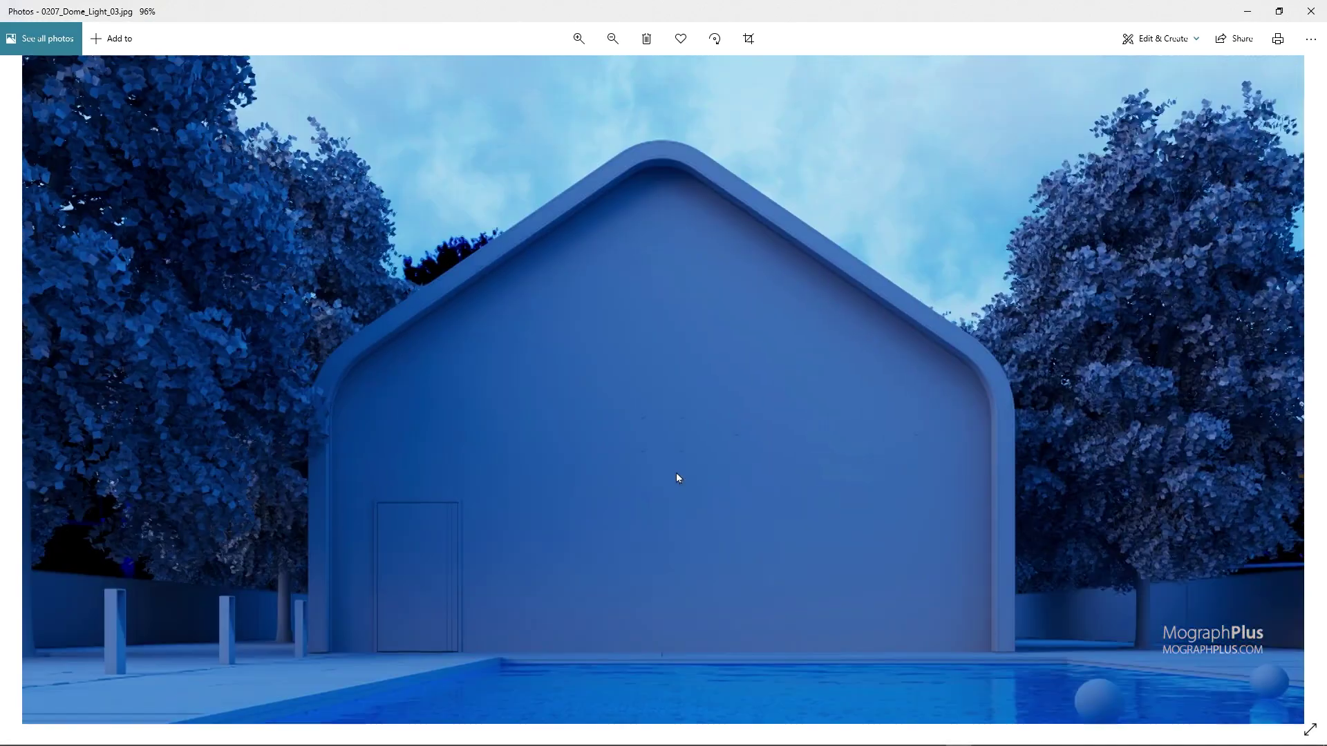
pyautogui.moveTo(629, 148); pyautogui.dragTo(628, 393)
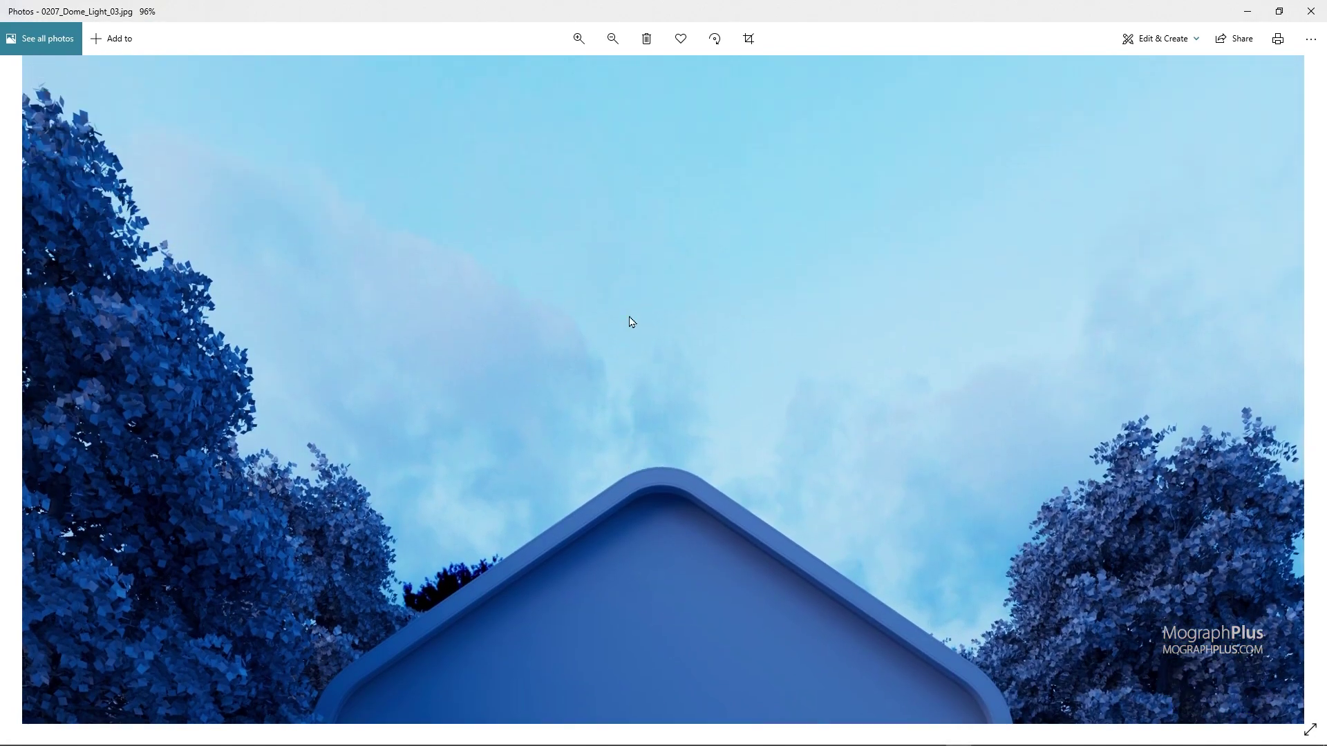
# Step: Step back and forth through the _01, _02 and _03 renders again, then close Photos
pyautogui.press('Left')
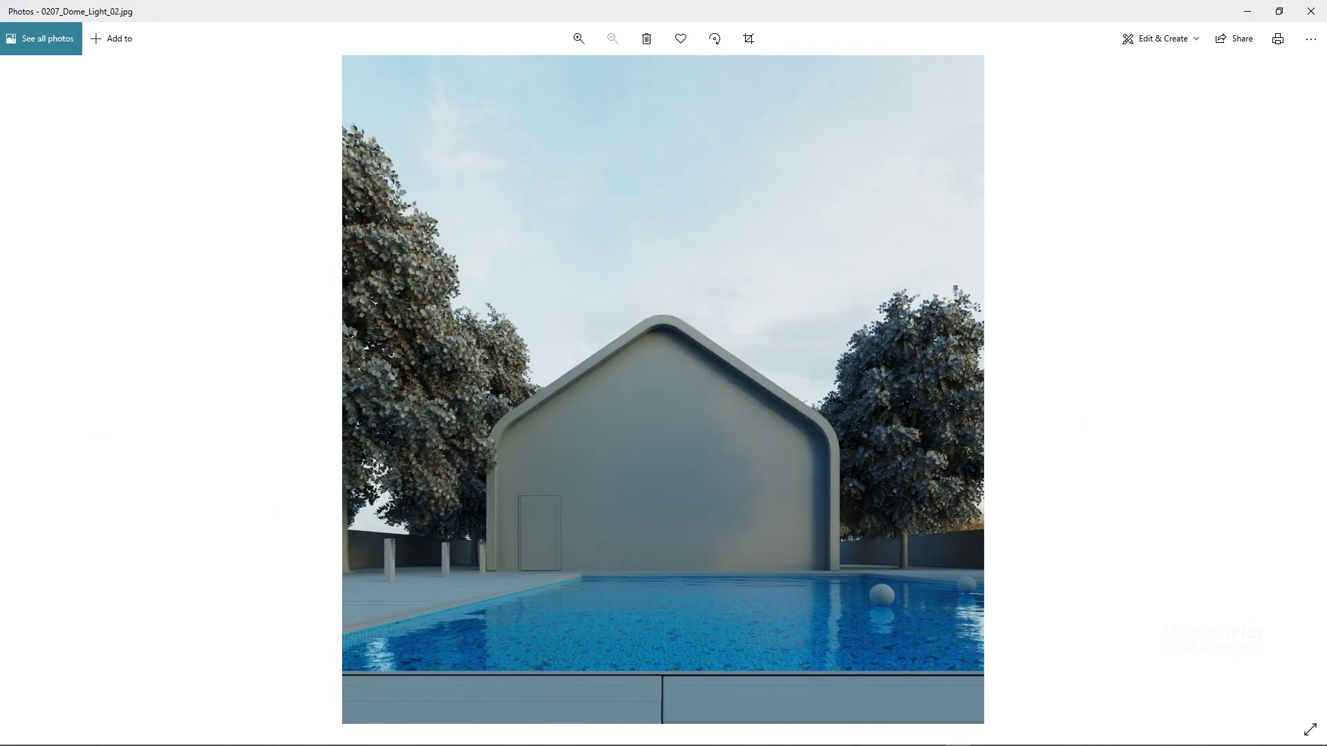
pyautogui.press('Left')
pyautogui.press('Right')
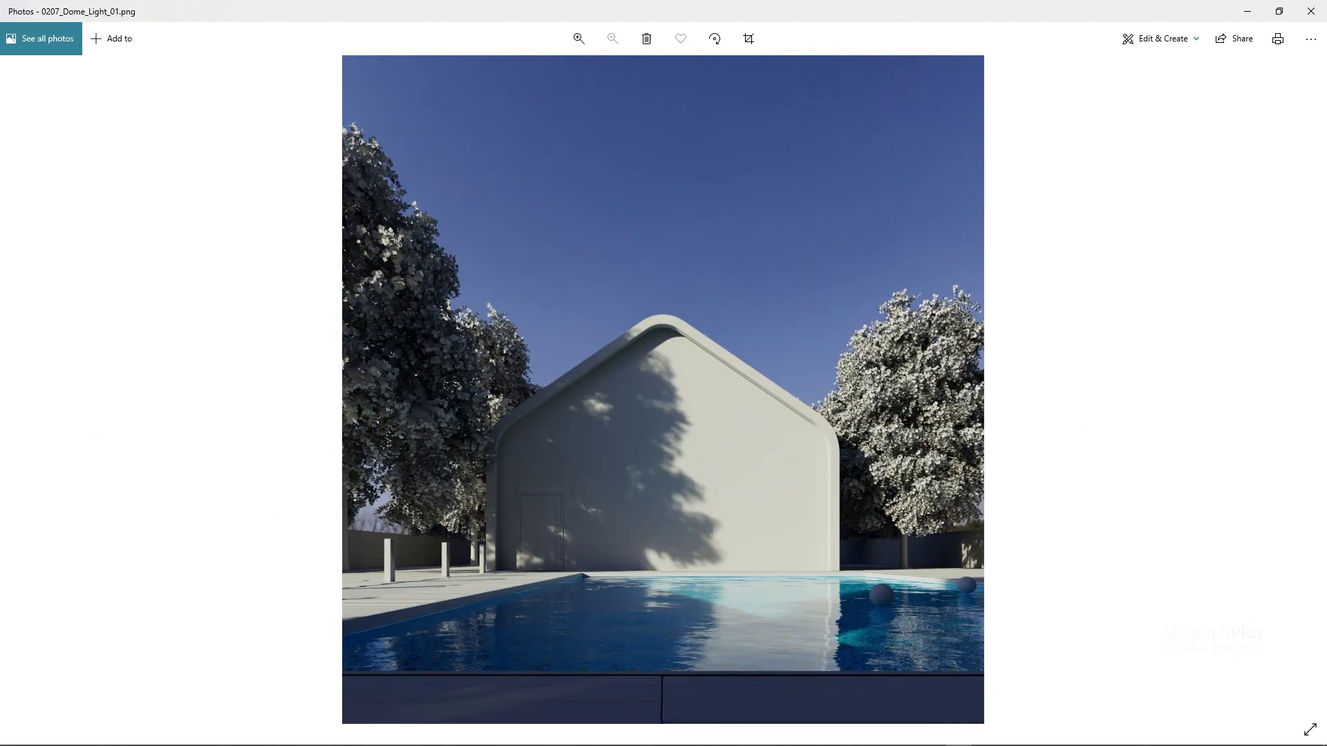
pyautogui.press('Right')
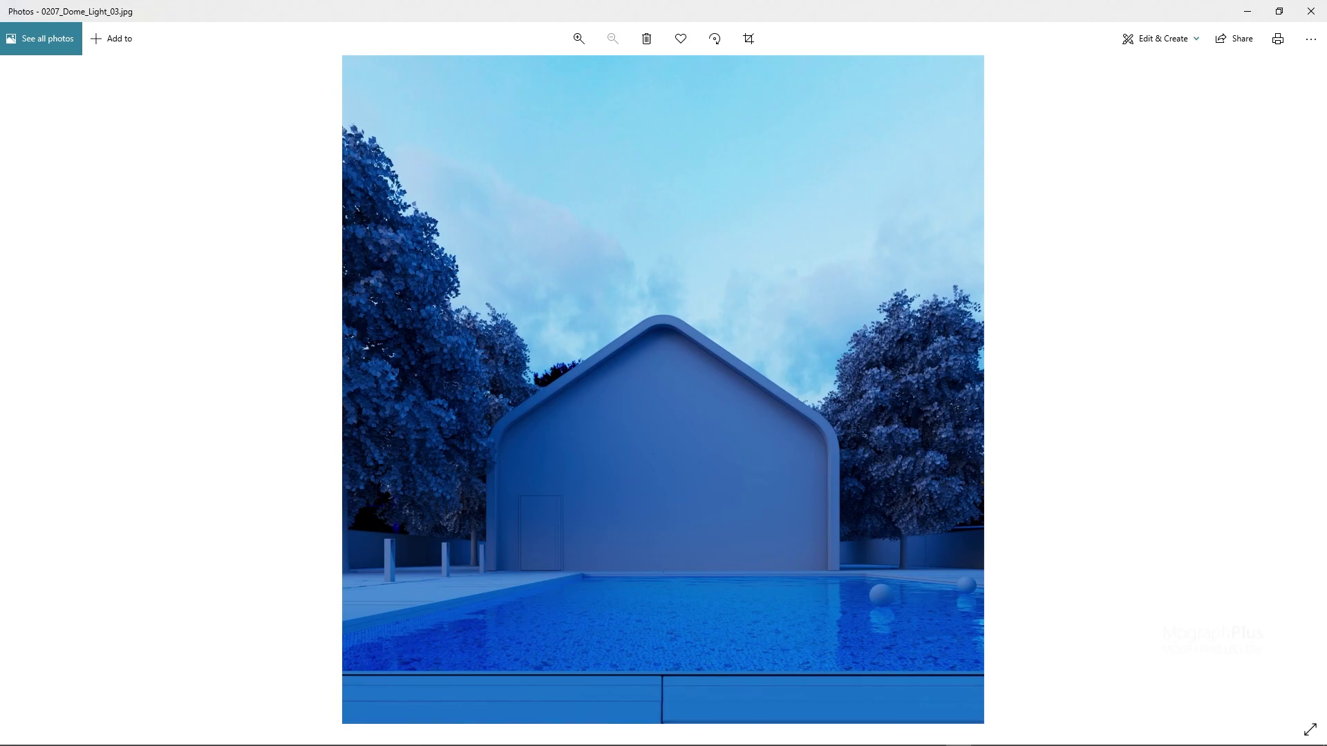
pyautogui.press('Right')
pyautogui.press('Left')
pyautogui.press('Left')
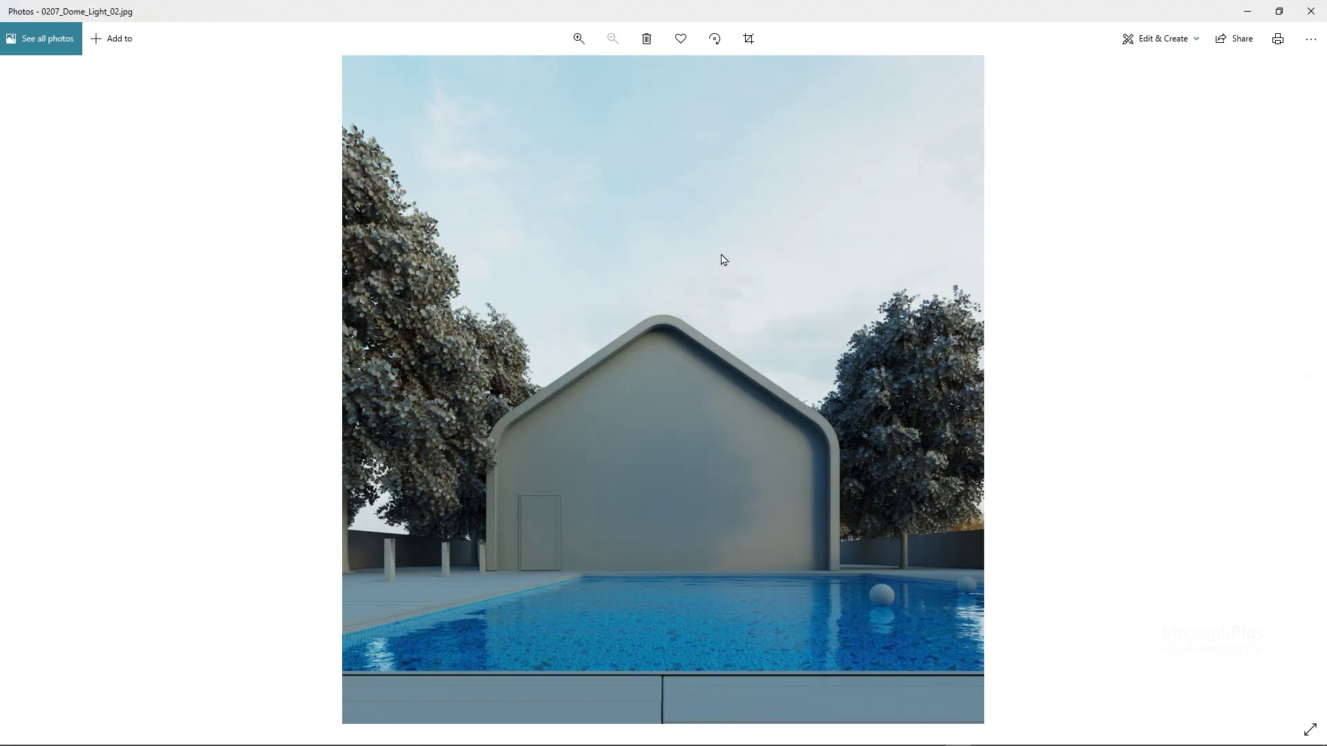
pyautogui.click(1306, 11)
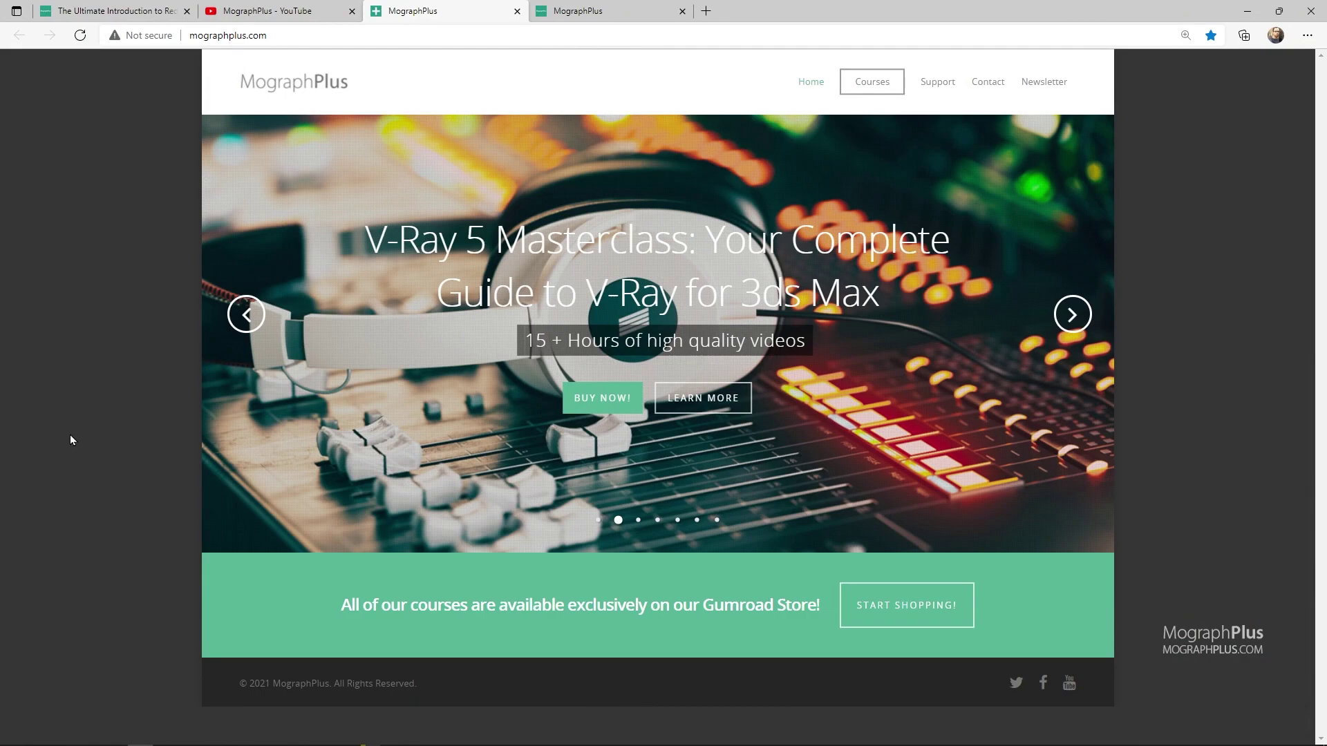
# Step: Cycle the mographplus.com banner slideshow, then switch to the MographPlus Gumroad store tab
pyautogui.click(1071, 316)
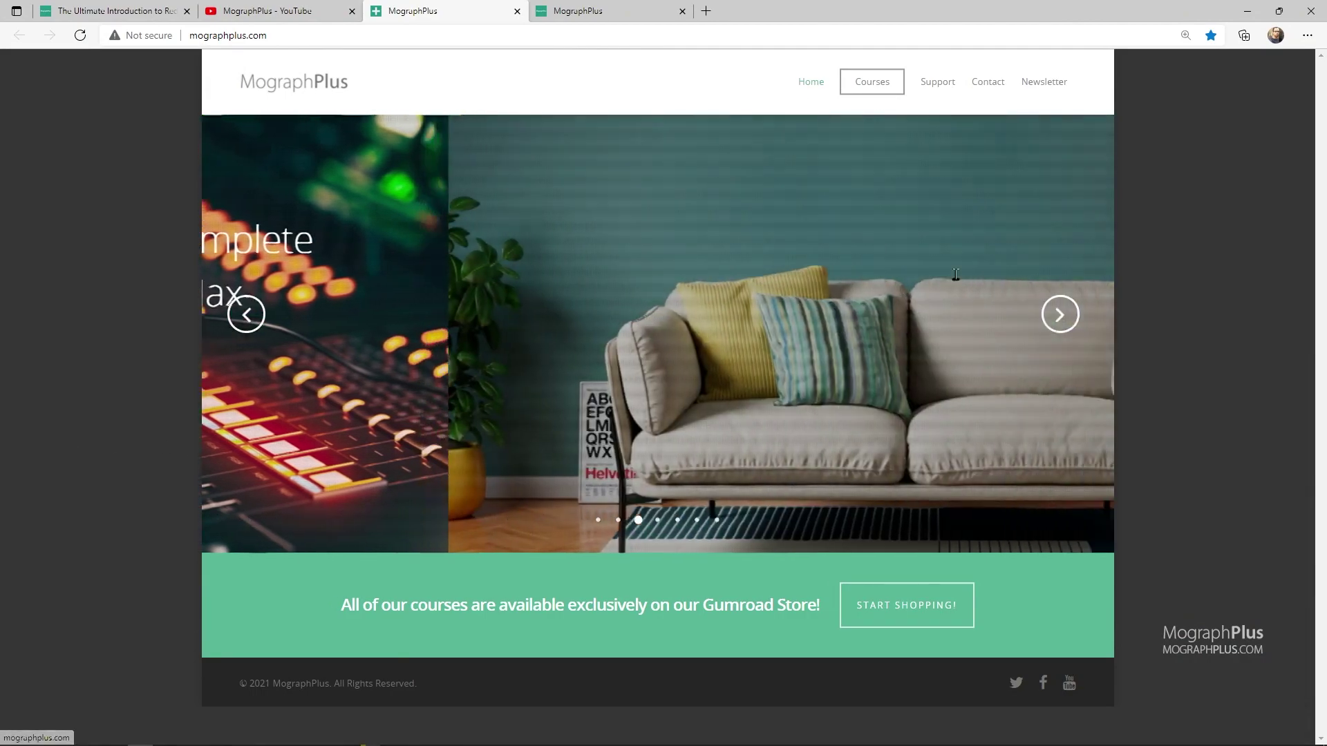
pyautogui.click(250, 313)
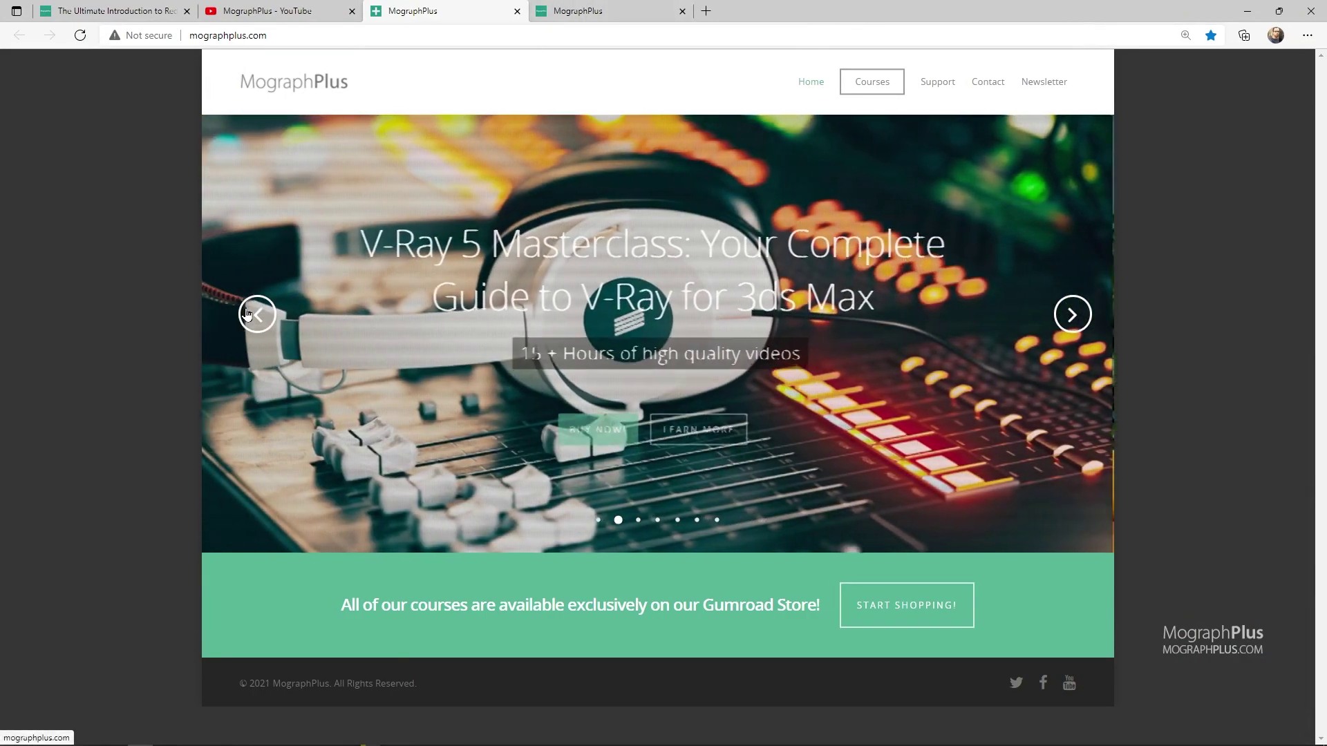
pyautogui.click(261, 313)
pyautogui.click(584, 11)
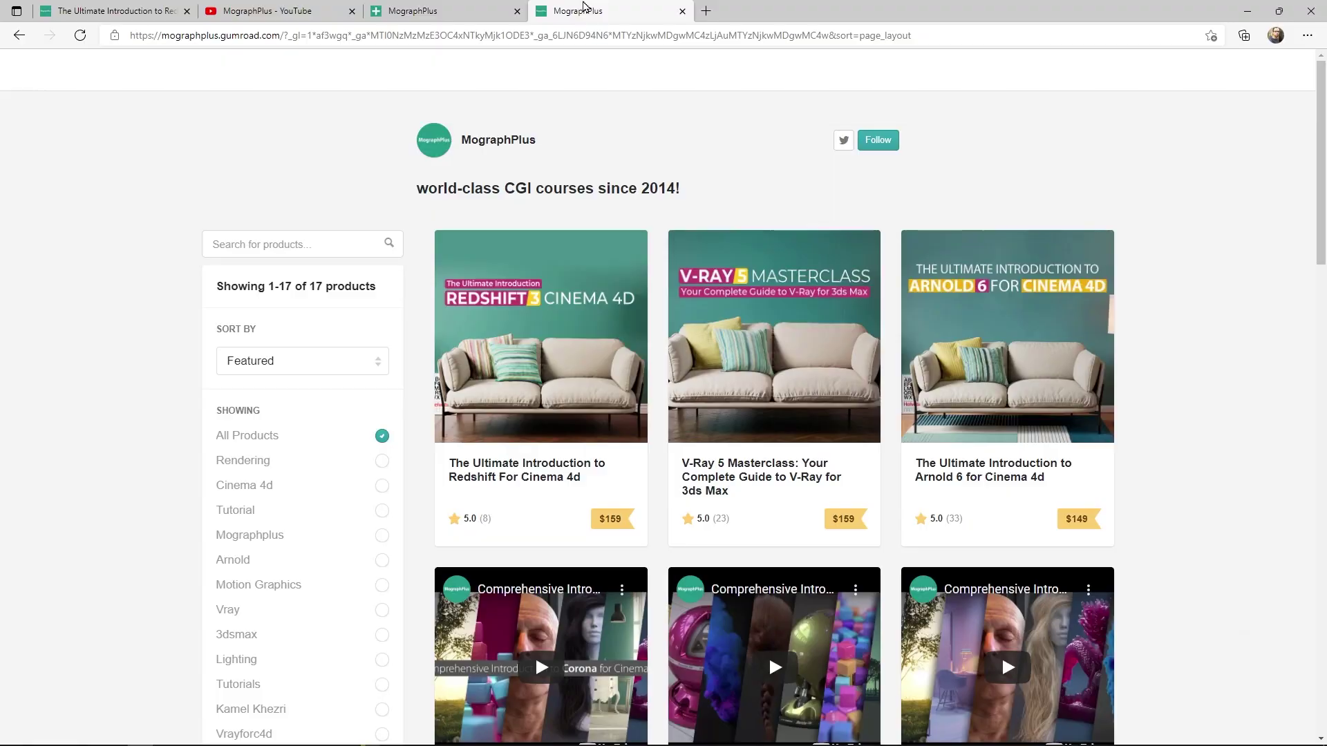